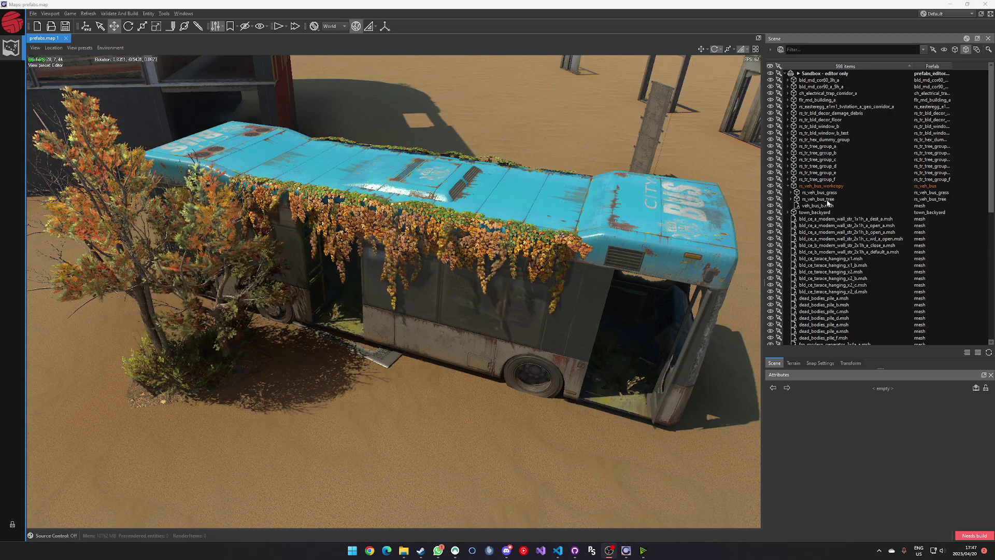
Step: Save and reload the rs_veh_bus working copy, and reopen the prefab for editing
left_click(819, 185)
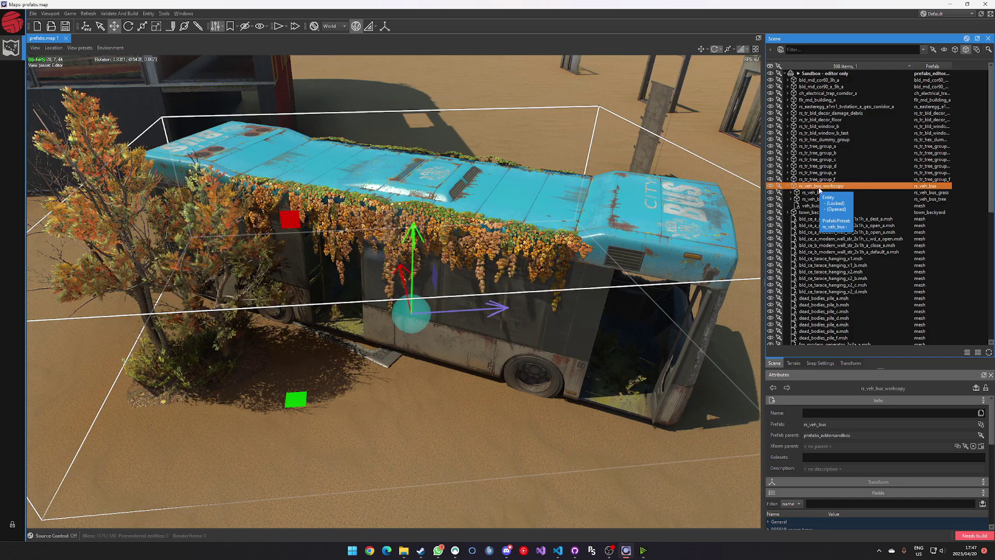
right_click(815, 187)
left_click(847, 260)
right_click(815, 186)
left_click(833, 208)
Step: Inspect the grass, tree and mesh children of the opened bus prefab
left_click(789, 87)
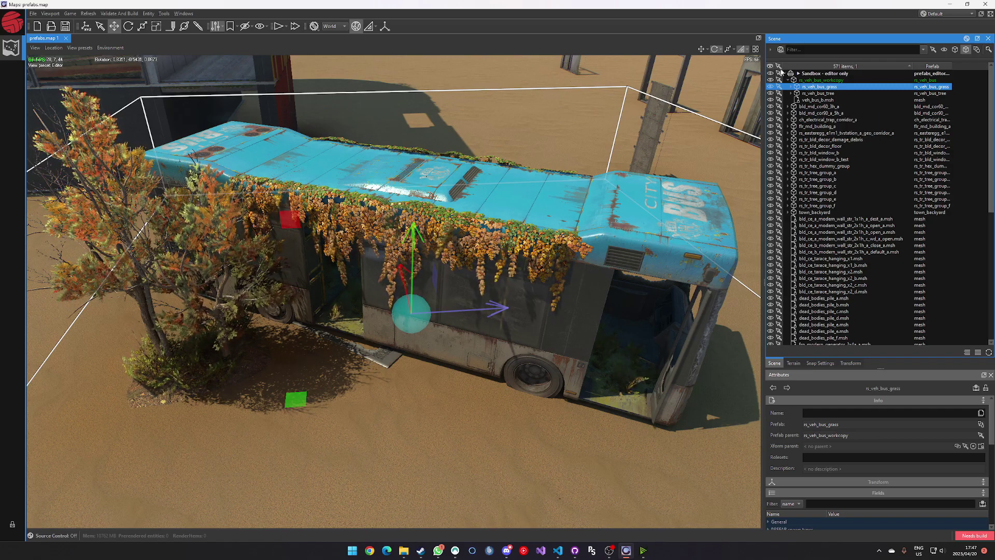
left_click(824, 94)
left_click(831, 101)
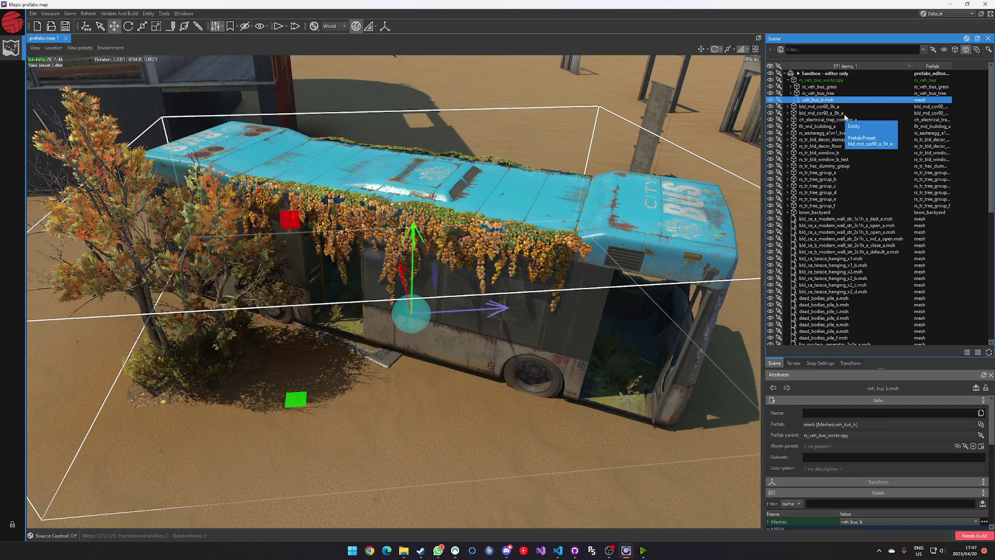
Step: Open the rs_veh_bus_grass prefab and toggle the visibility of its dead, green and orange variants to inspect them
left_click(816, 87)
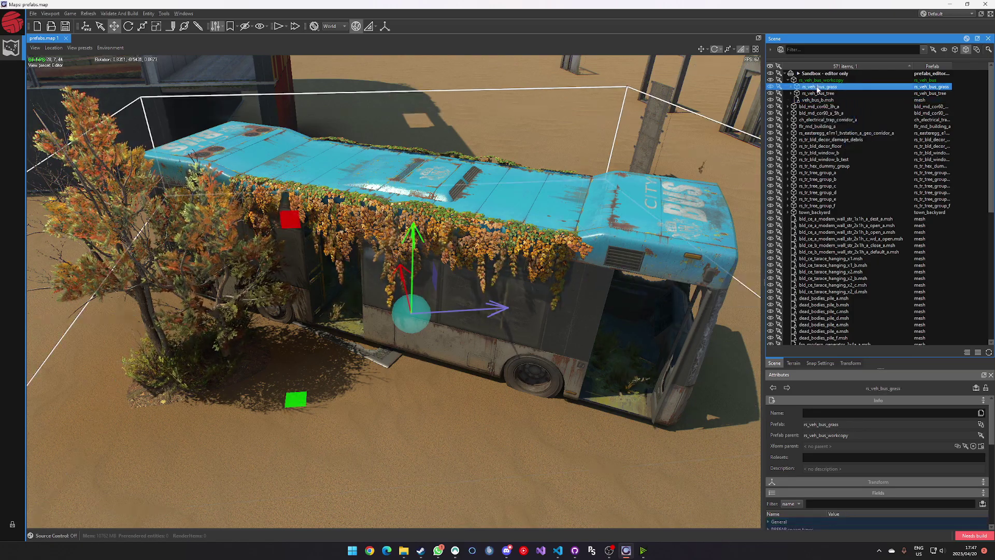
right_click(817, 87)
left_click(840, 112)
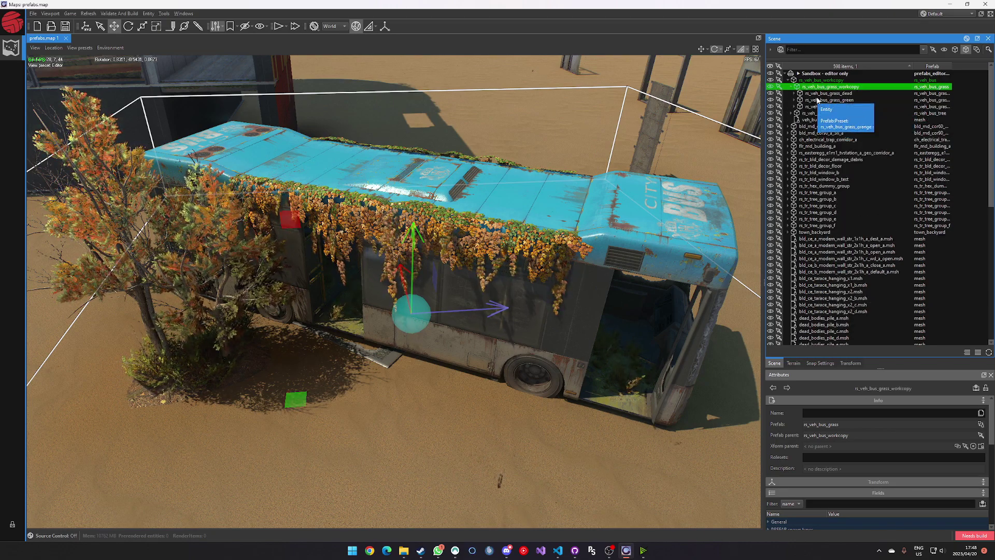
left_click(773, 94)
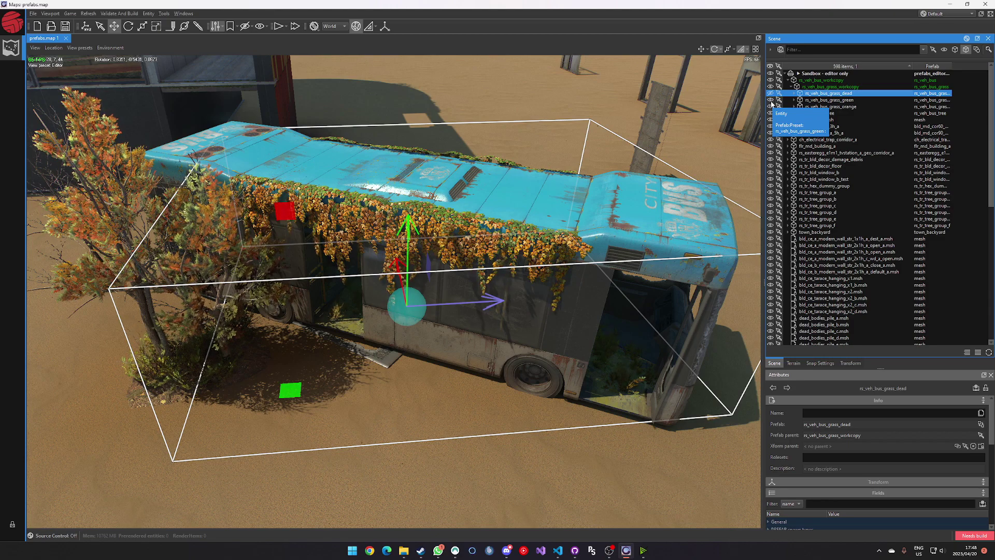
left_click(772, 100)
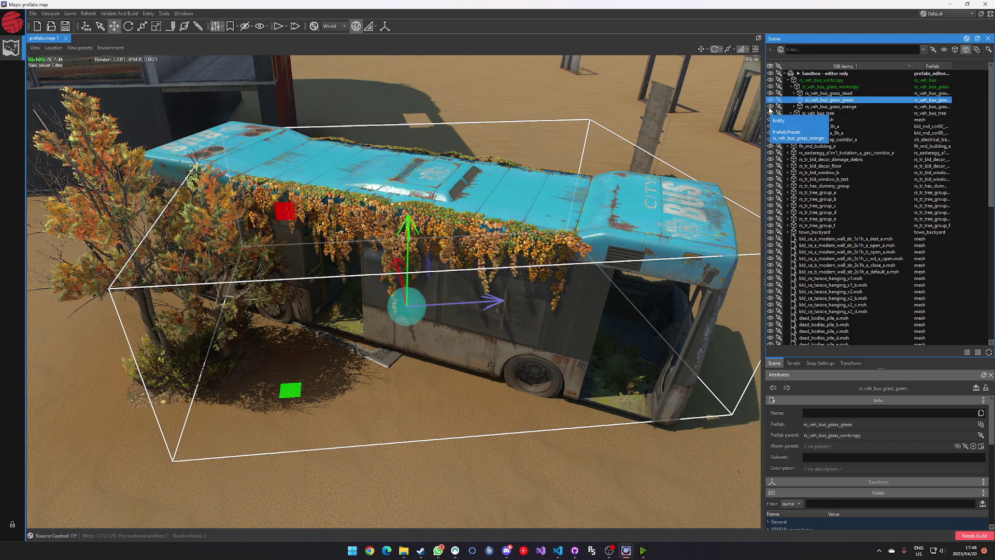
left_click(808, 93)
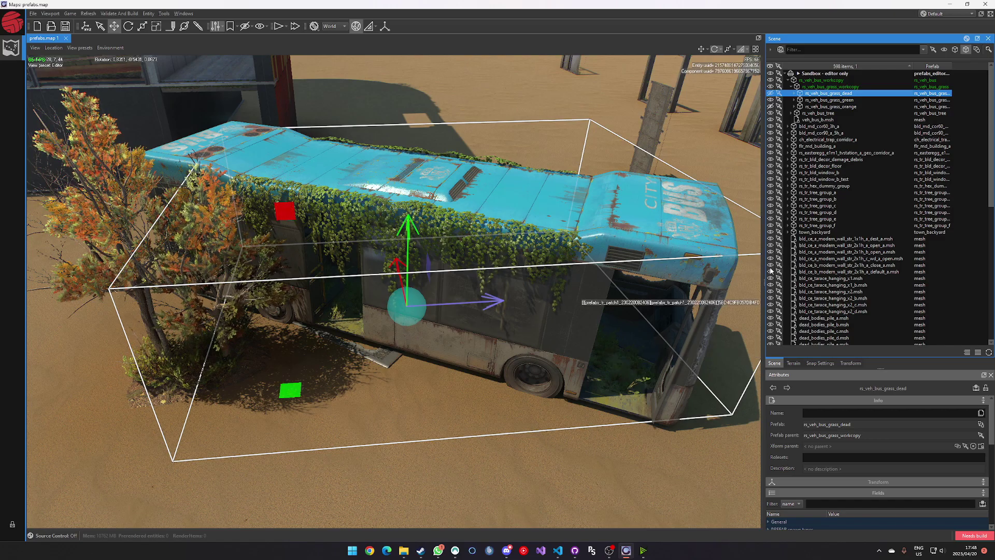
Step: Save and reload the rs_veh_bus_grass prefab and collapse its children in the scene hierarchy
right_click(810, 87)
left_click(836, 157)
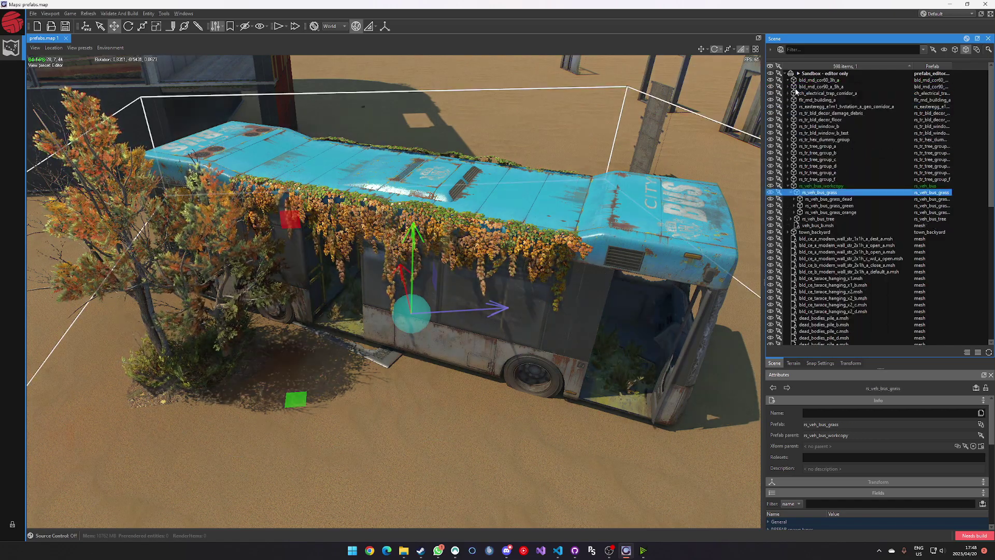
left_click(791, 192)
Step: Open the rs_veh_bus_tree prefab for editing and expand its tree group variants
right_click(810, 199)
left_click(828, 222)
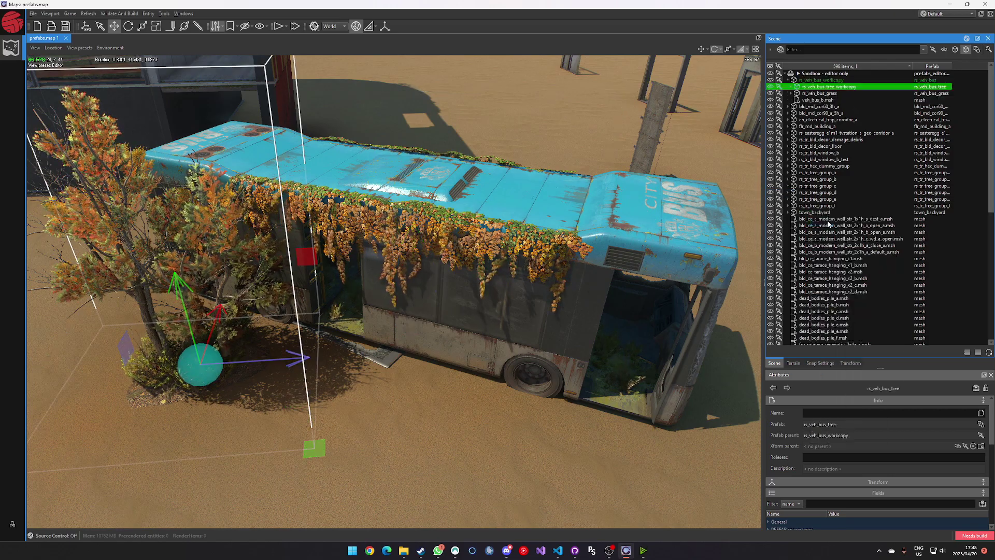
left_click(791, 86)
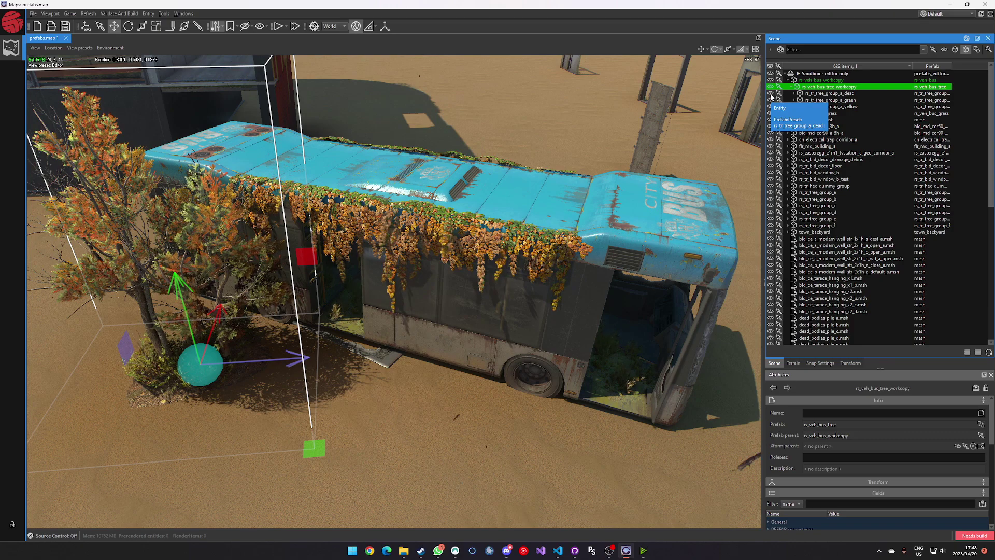
Step: Inspect the dead and yellow variants in the bus tree prefab by toggling their visibility
left_click(829, 93)
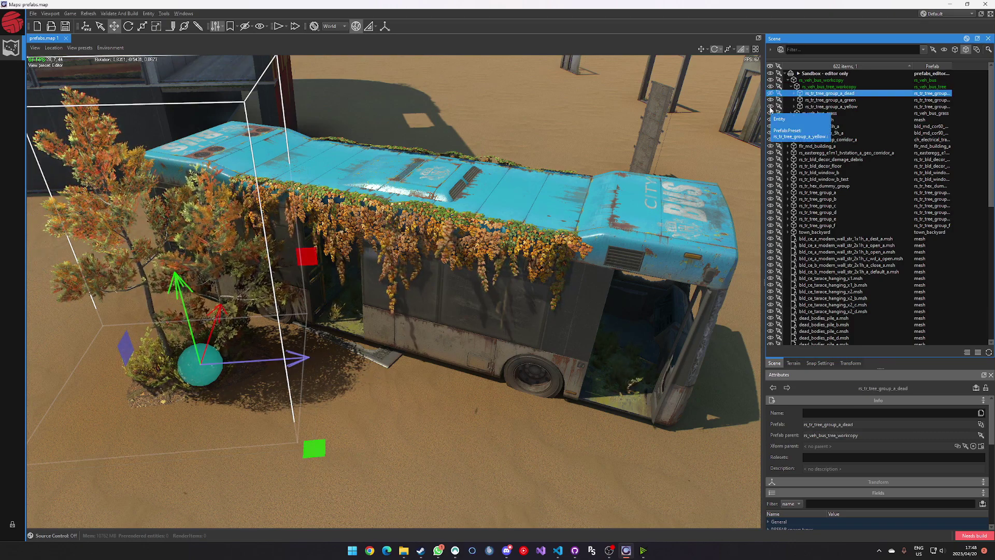
left_click(829, 106)
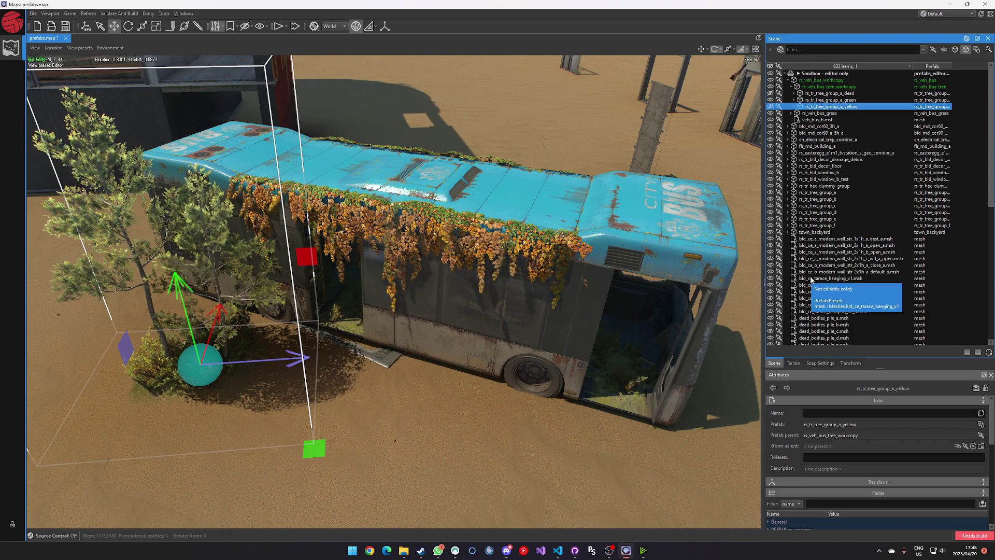
left_click(770, 93)
left_click(770, 106)
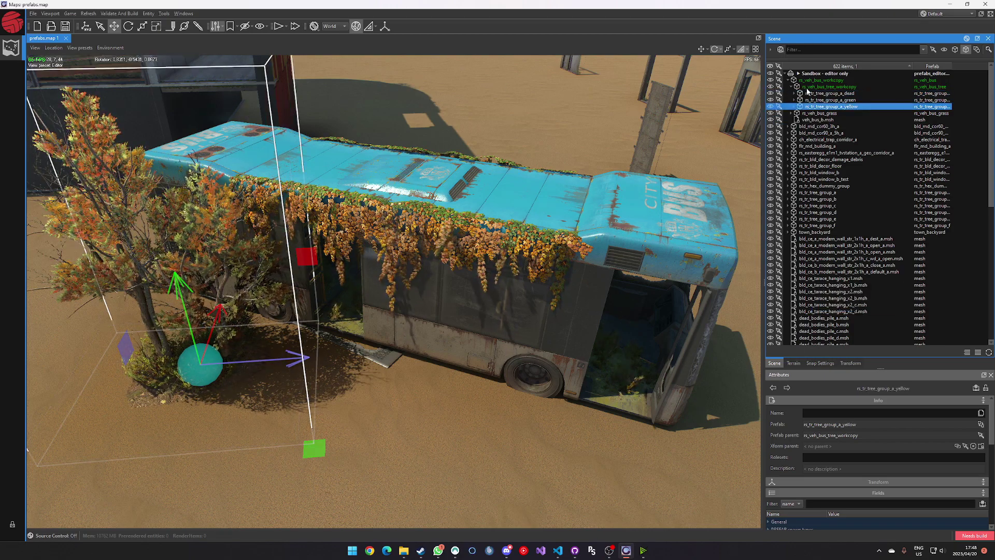
Step: Create a randomizer from the rs_tr_tree_group_a_dead entity inside the bus tree prefab
key("w")
right_click_drag(498, 396, 499, 396)
key("s")
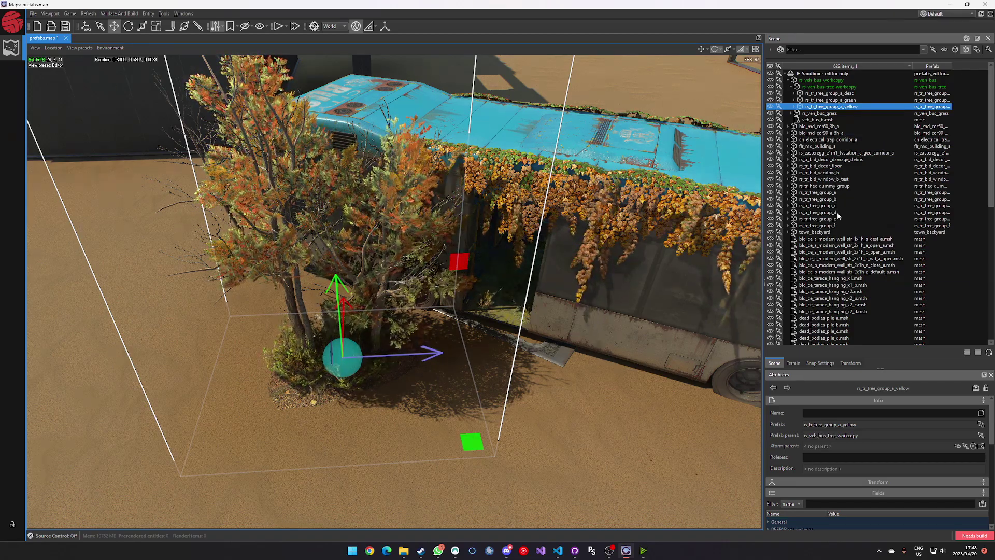
mouse_move(531, 397)
right_mouse_down()
mouse_move(581, 386)
mouse_move(529, 396)
right_mouse_up()
right_click(838, 95)
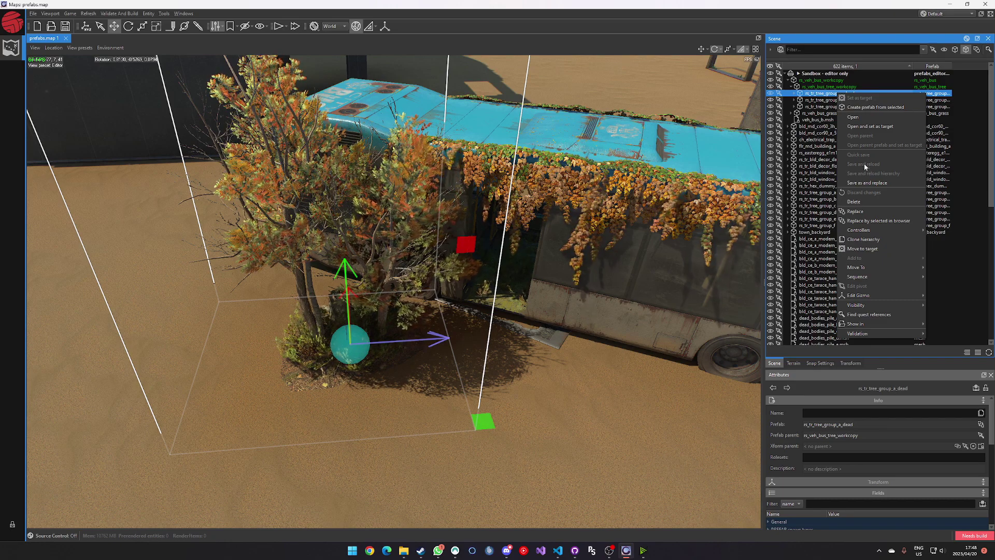
mouse_move(865, 230)
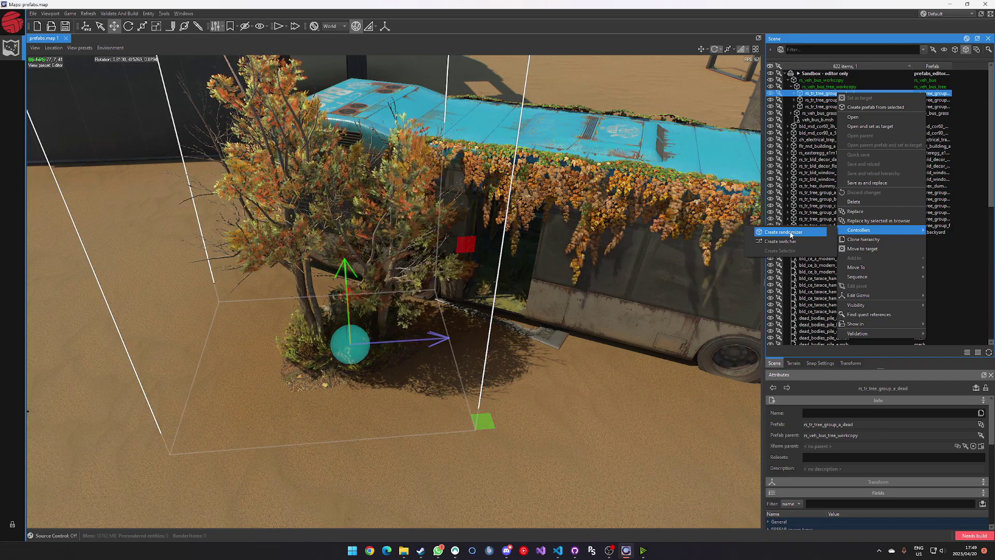
left_click(783, 232)
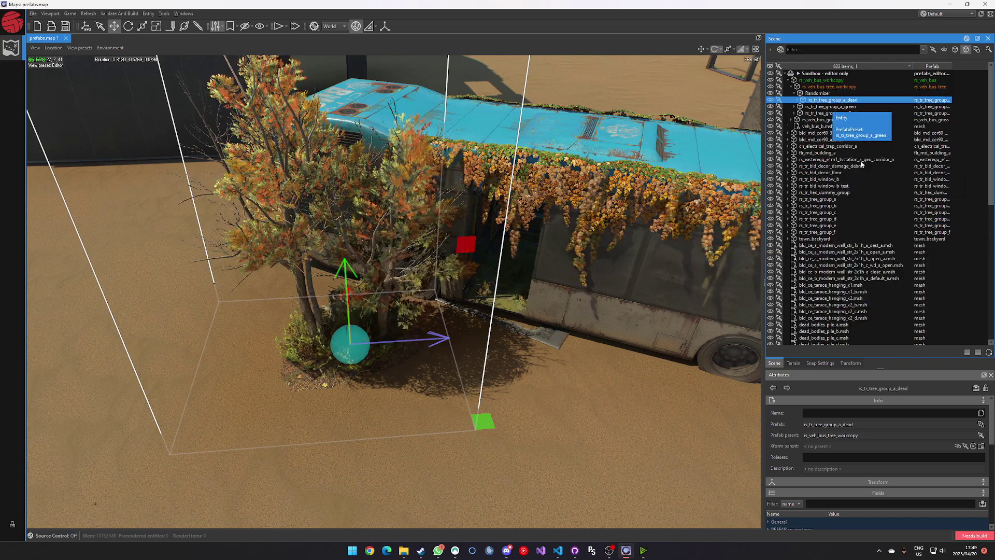
Step: Move the rs_tr_tree_group_a_green and rs_tr_tree_group_a_yellow entities into the randomizer
left_click(845, 108)
left_click(844, 114, "shift")
left_click_drag(843, 113, 827, 100)
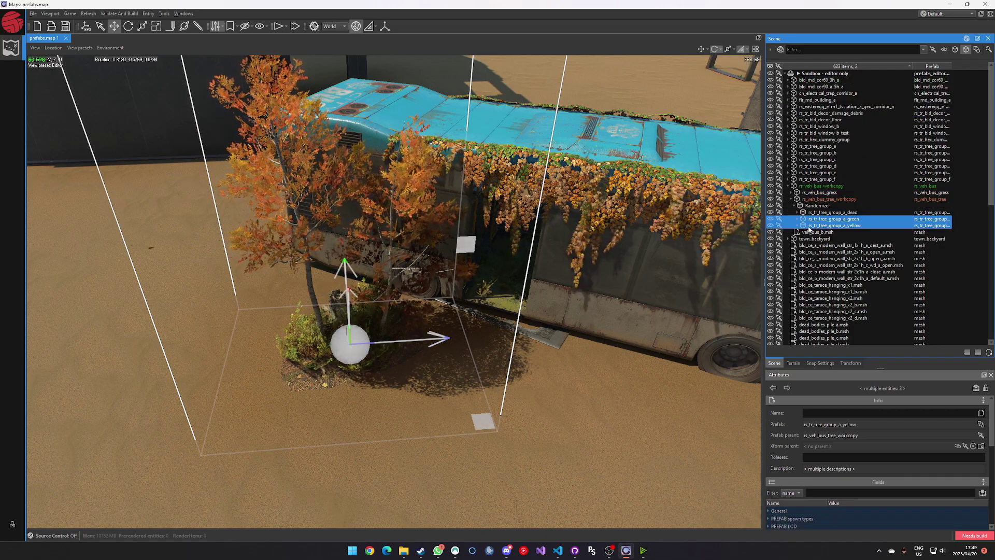
Step: Review the randomizer settings and preview its dead, green and yellow tree variants one by one
left_click(827, 206)
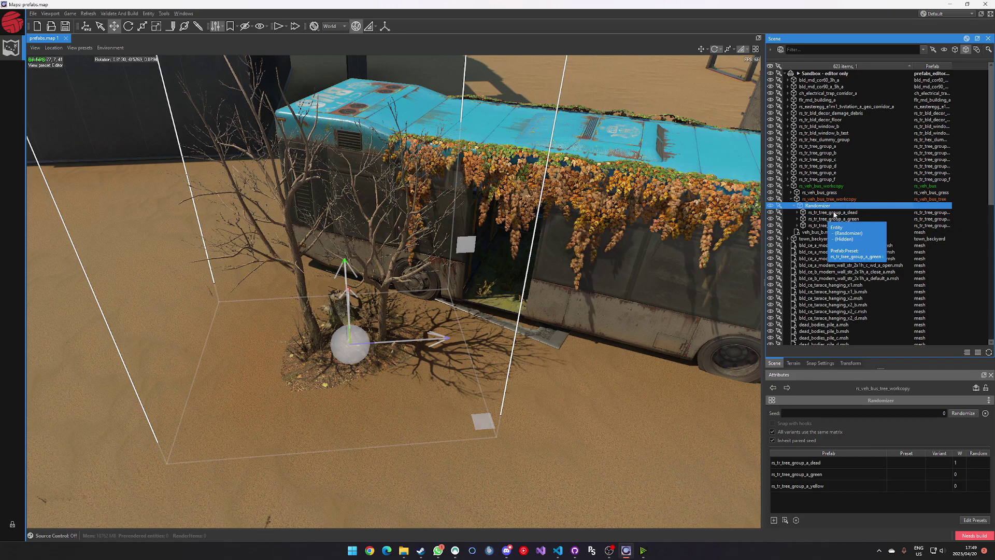
left_click(834, 213)
left_click(839, 219)
left_click(839, 225)
left_click(844, 219)
left_click(843, 213)
left_click(843, 219)
left_click(843, 225)
left_click(845, 219)
left_click(846, 213)
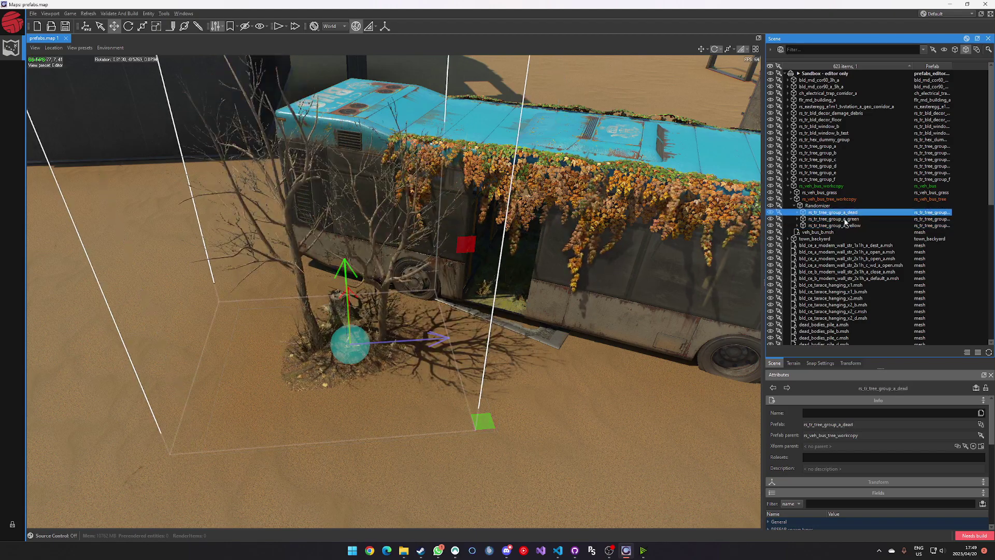
left_click(846, 226)
left_click(847, 212)
left_click(848, 226)
left_click(849, 219)
left_click(848, 213)
left_click(845, 218)
left_click(833, 225)
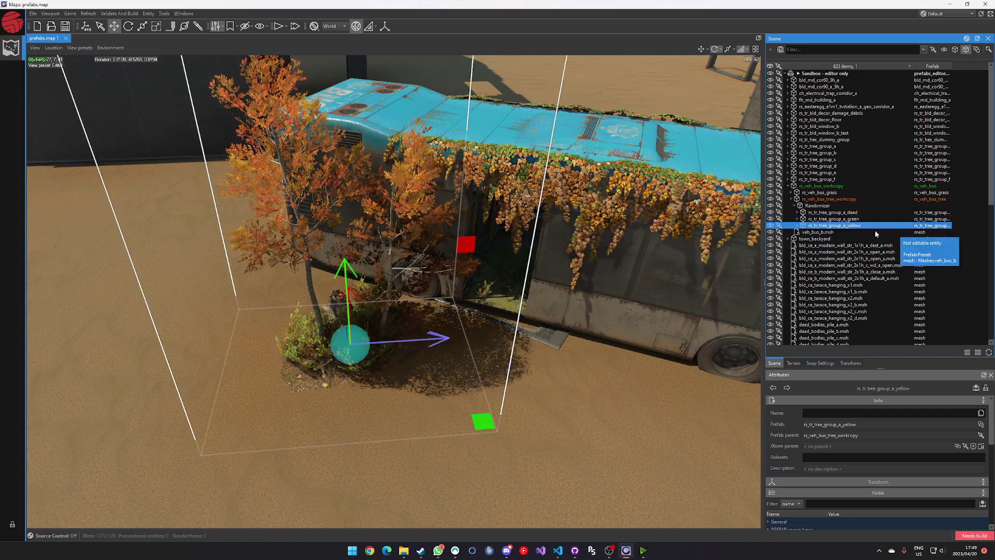
Step: Name the randomizer's dead, green and yellow tree group entities Dead, Green and Orange respectively
left_click(855, 213)
left_click(820, 412)
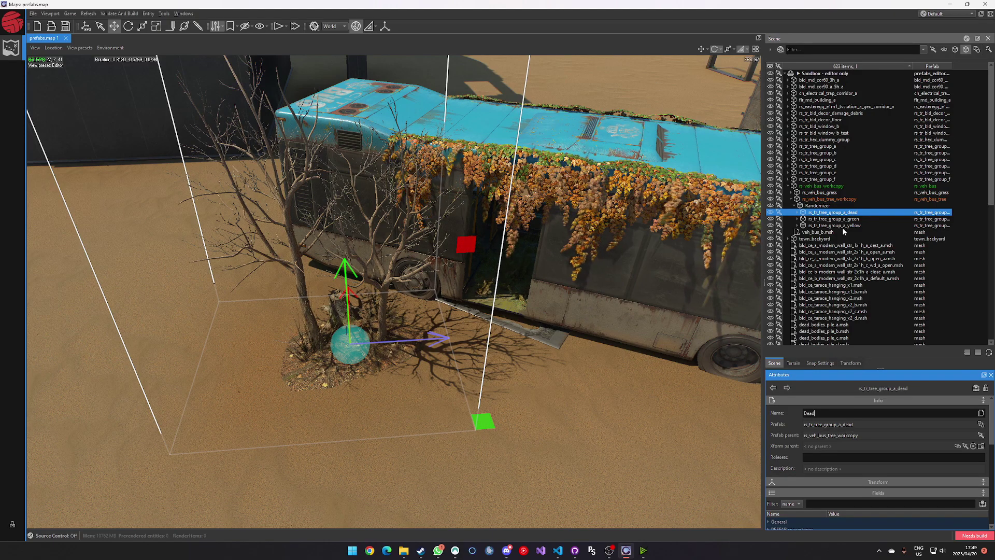
type("Dead")
left_click(837, 218)
left_click(832, 413)
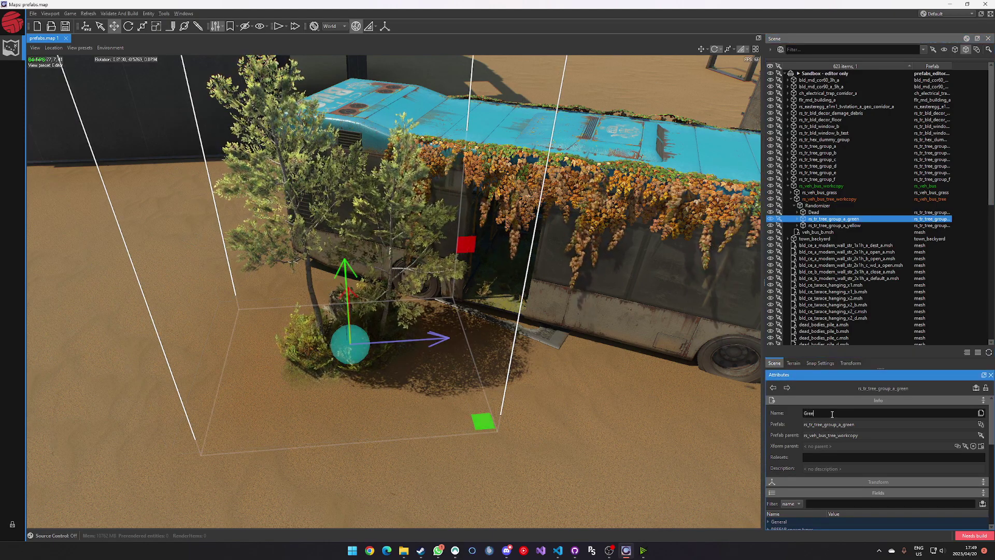
type("Green")
left_click(834, 225)
left_click(840, 413)
type("Orange")
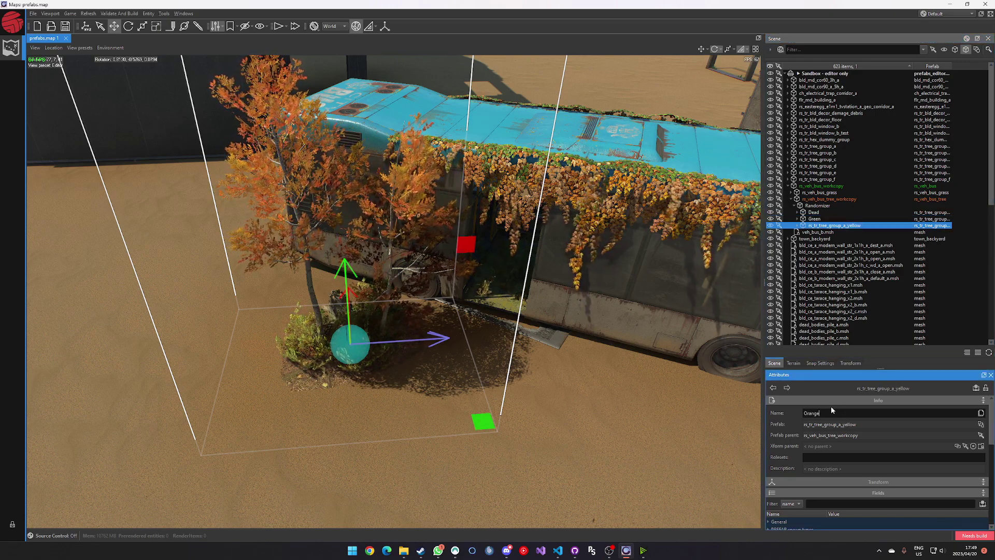
Step: Create a selector preset from the tree randomizer with the field name VegetationType
left_click(833, 207)
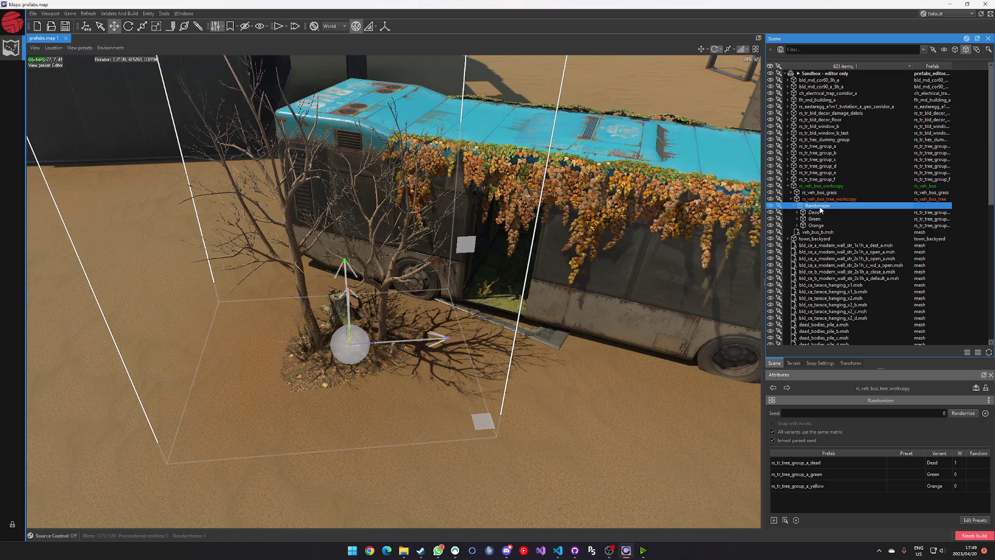
right_click(820, 208)
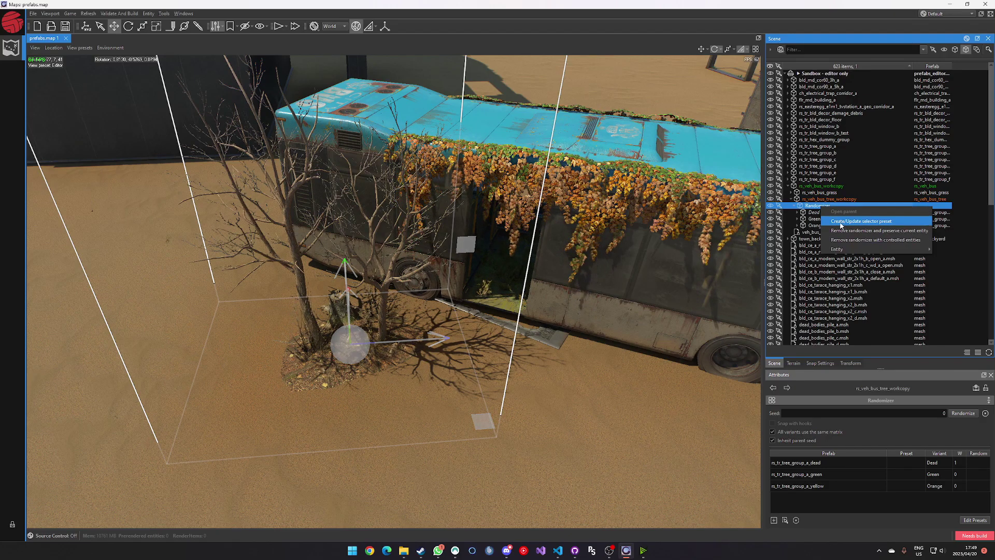
left_click(841, 222)
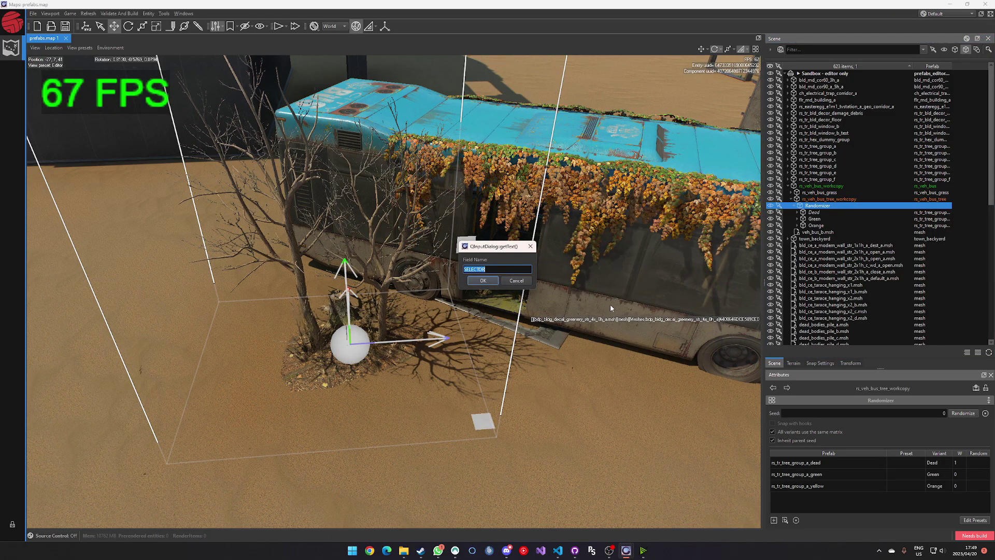
type("Veg")
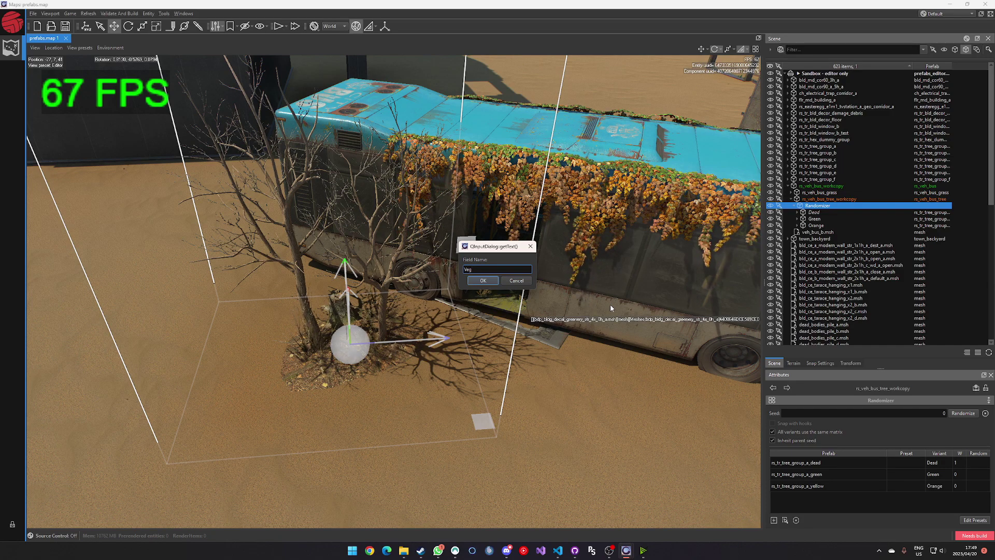
type("etationType")
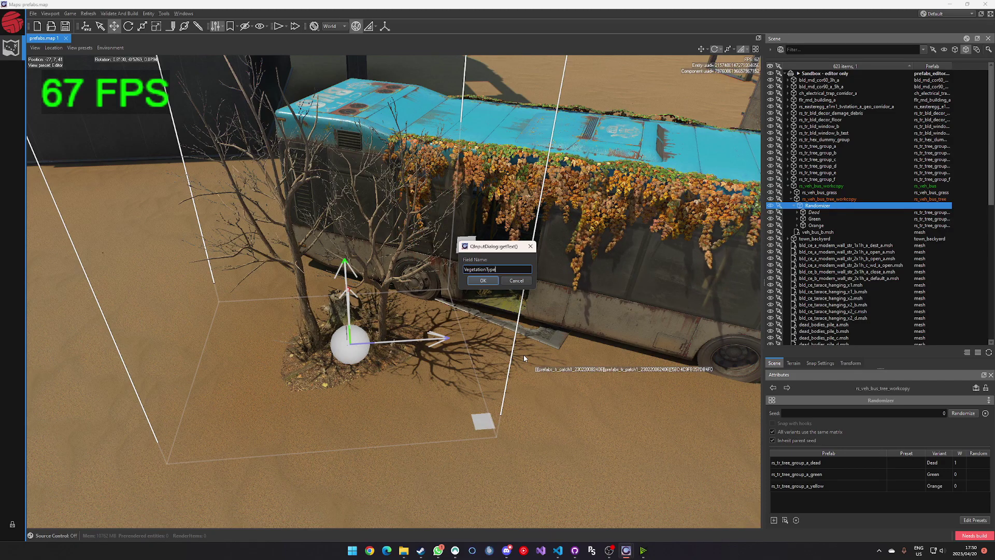
left_click(483, 280)
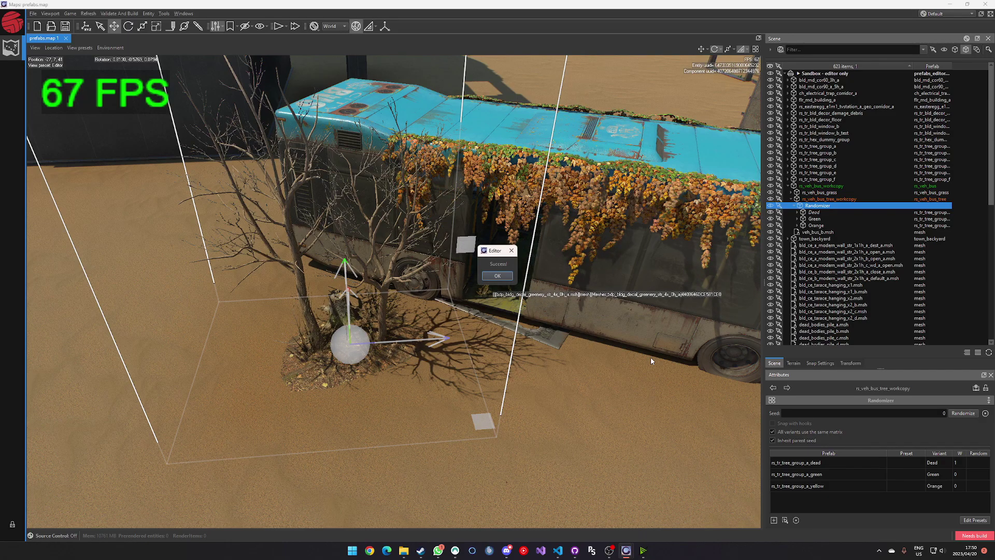
left_click(497, 276)
Step: Save and reload the rs_veh_bus_tree prefab
right_click_drag(482, 380, 481, 381)
left_click(829, 199)
right_click(825, 201)
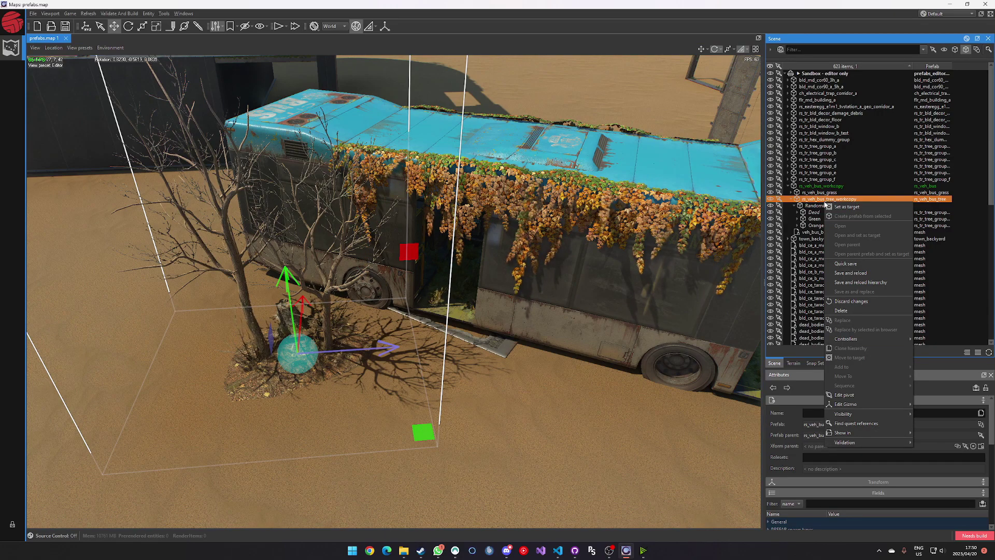
left_click(840, 273)
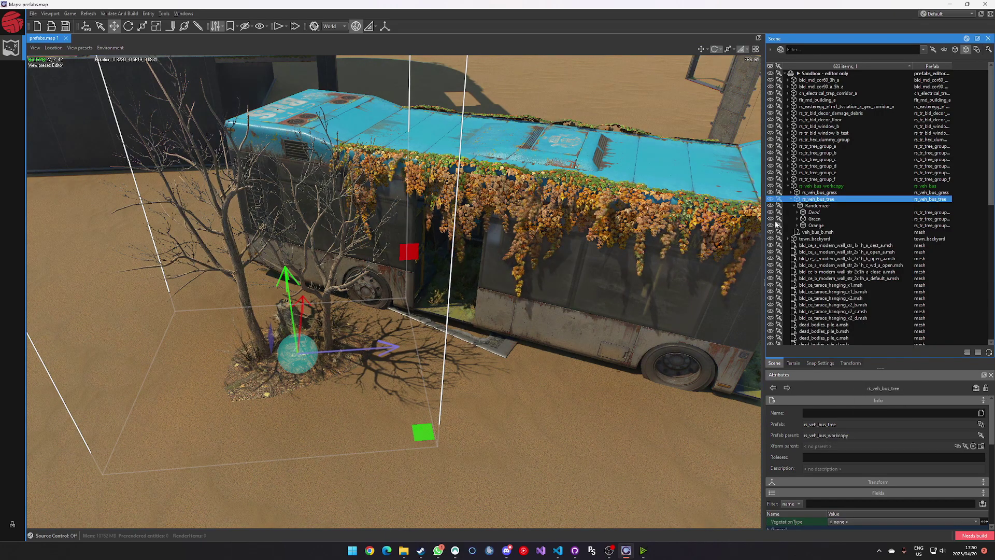
Step: Try the Dead and Green values of VegetationType on rs_veh_bus_tree to preview those tree variants
scroll(861, 440, "down", 3)
scroll(793, 467, "down", 1)
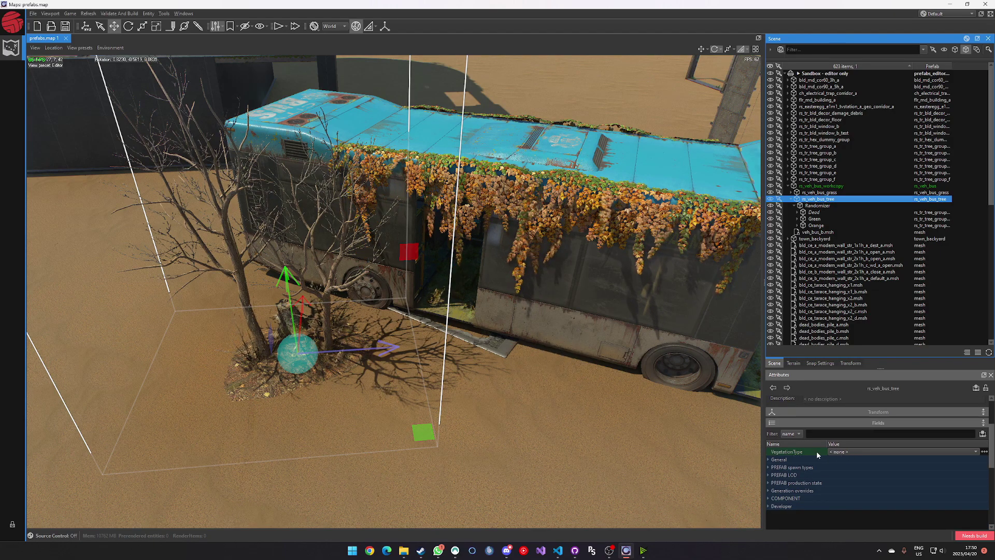
left_click(852, 451)
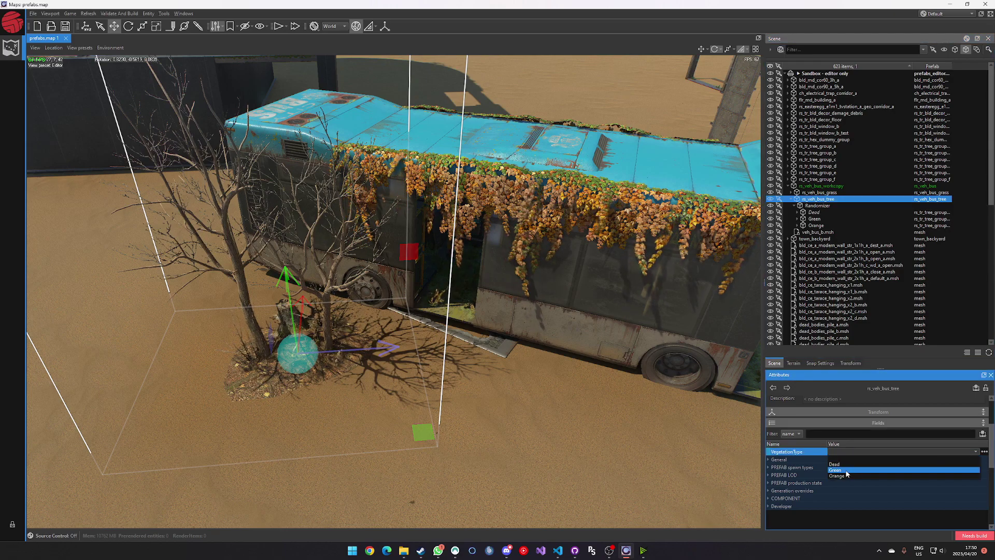
left_click(844, 464)
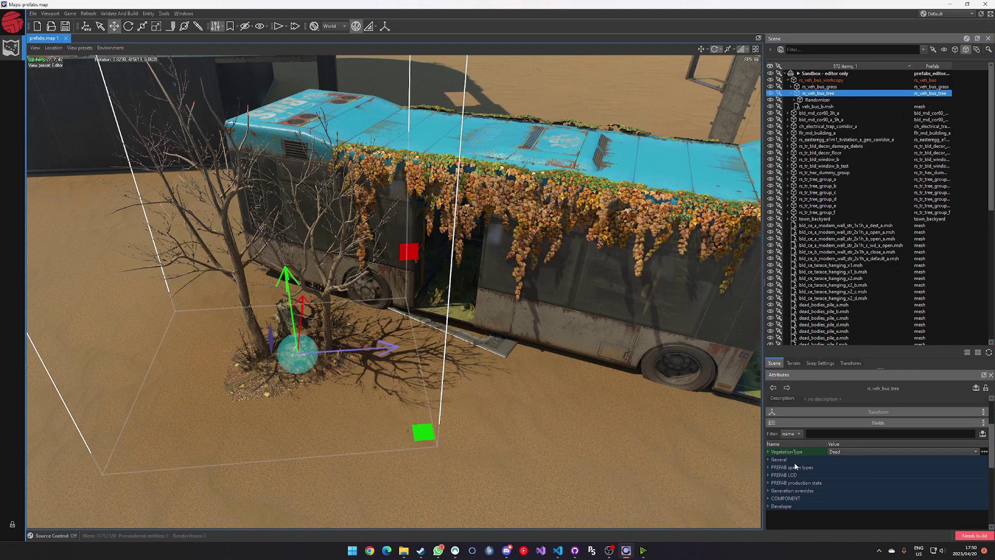
left_click(853, 451)
left_click(844, 471)
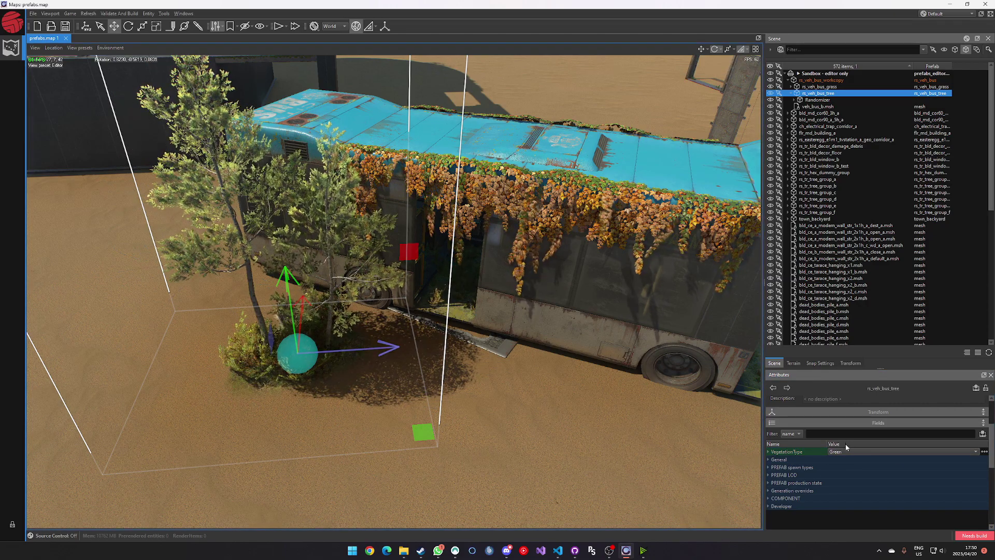
Step: Set rs_veh_bus_tree's VegetationType to Orange, and save and reload the parent rs_veh_bus prefab
left_click(844, 450)
left_click(844, 479)
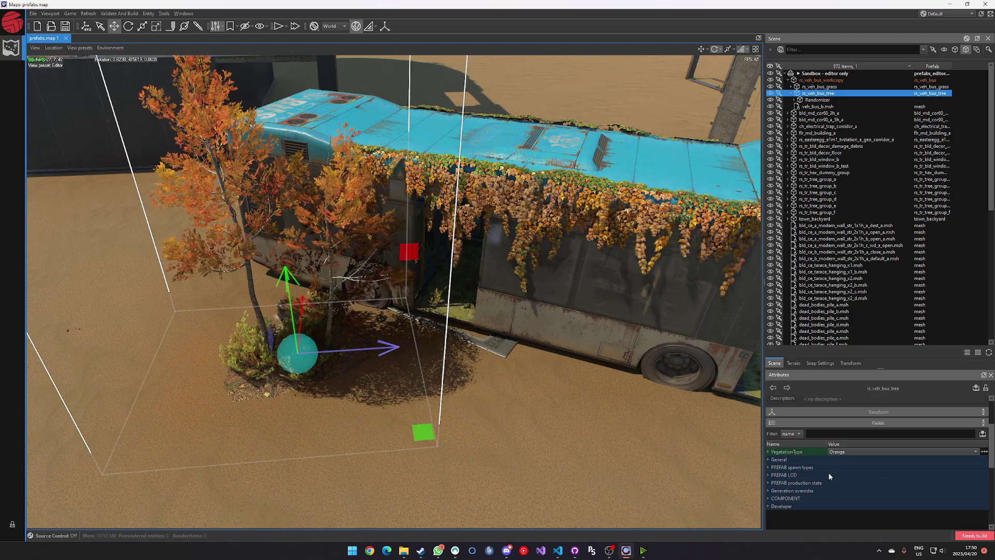
left_click(830, 81)
right_click(830, 81)
left_click(855, 155)
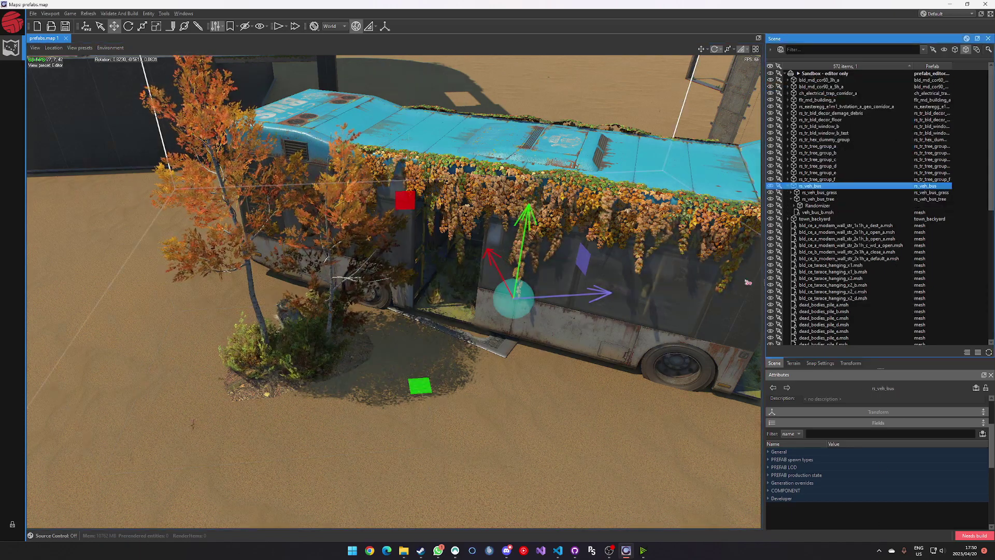
Step: Preview placing a second copy of the bus beside the original and inspect its tree and hanging vegetation
key("s")
right_click_drag(289, 371, 527, 277)
left_click(586, 408)
key("w")
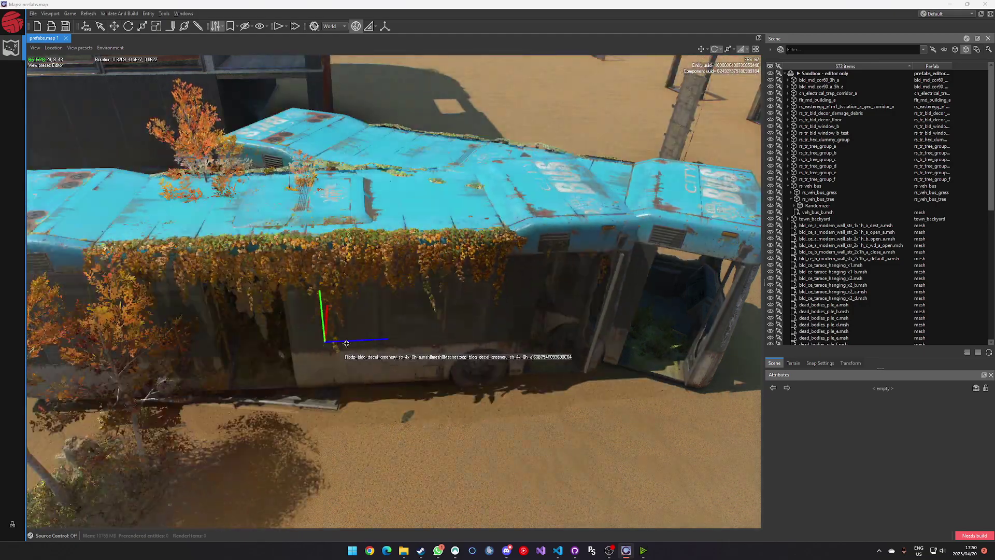
right_click_drag(336, 342, 351, 342)
key("s")
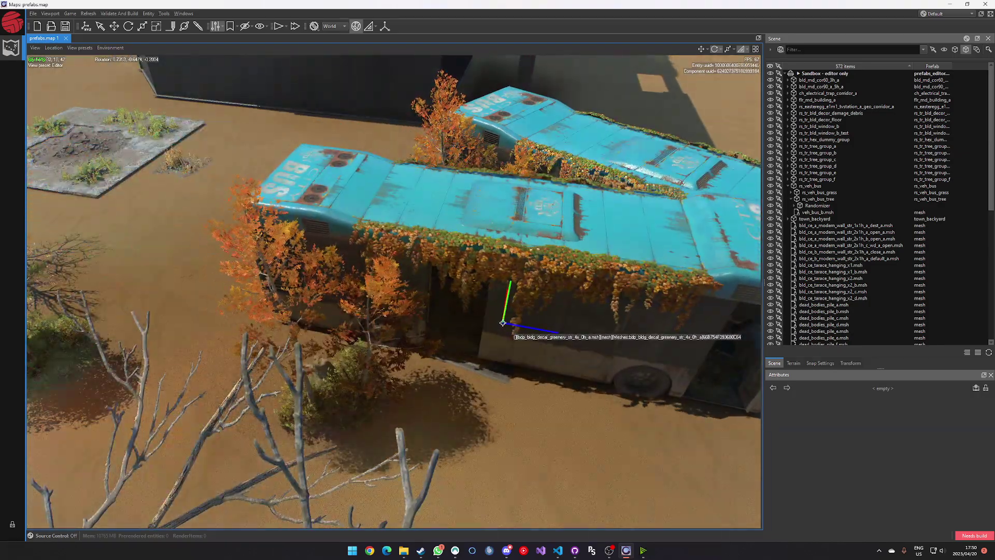
key("Escape")
right_click_drag(391, 356, 392, 356)
key("w")
key("w")
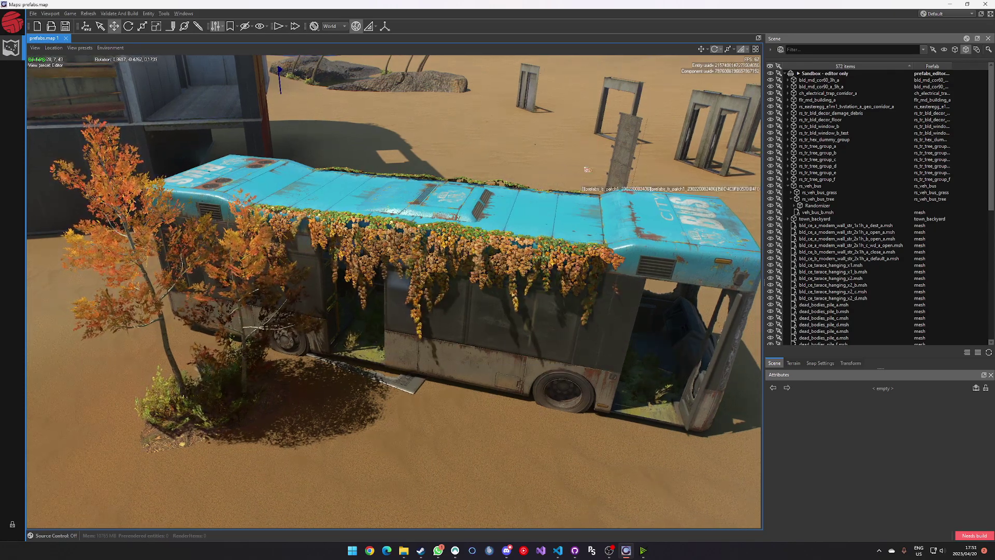
Step: Open the rs_veh_bus prefab and its nested rs_veh_bus_grass prefab for editing
left_click(446, 243)
right_click(816, 190)
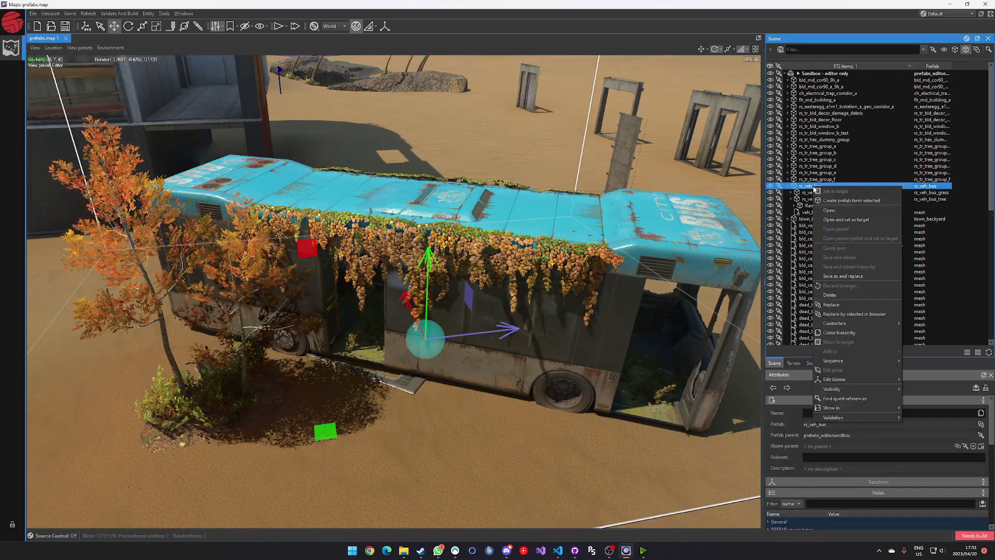
left_click(829, 211)
left_click(791, 86)
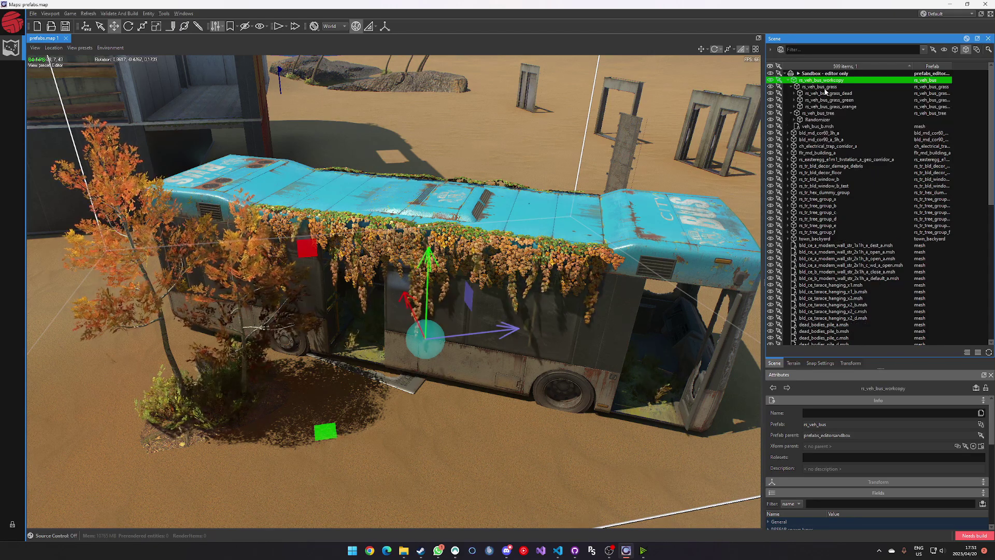
right_click(828, 87)
left_click(843, 111)
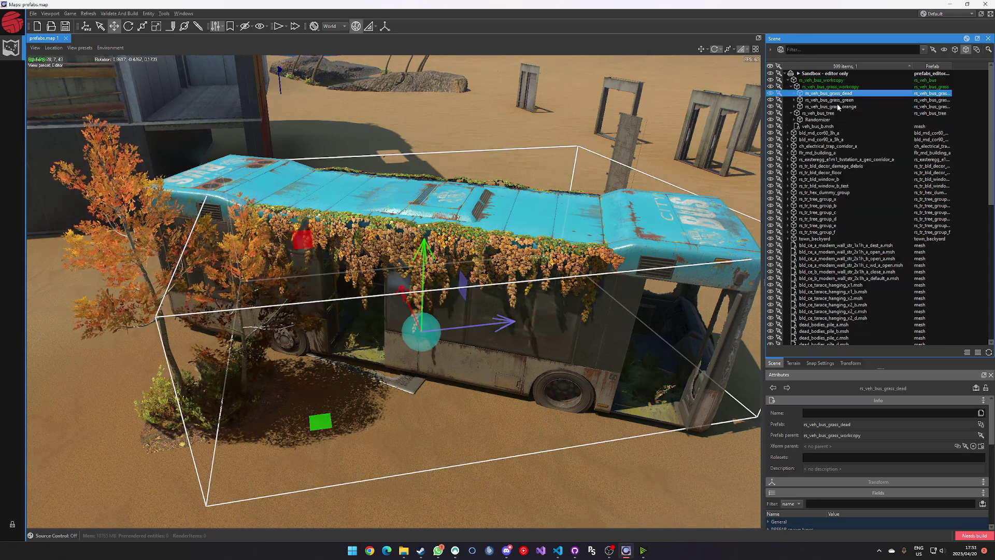
Step: Create a randomizer from rs_veh_bus_grass_dead and include the green and orange grass variants in it
left_click(829, 93)
right_click(837, 95)
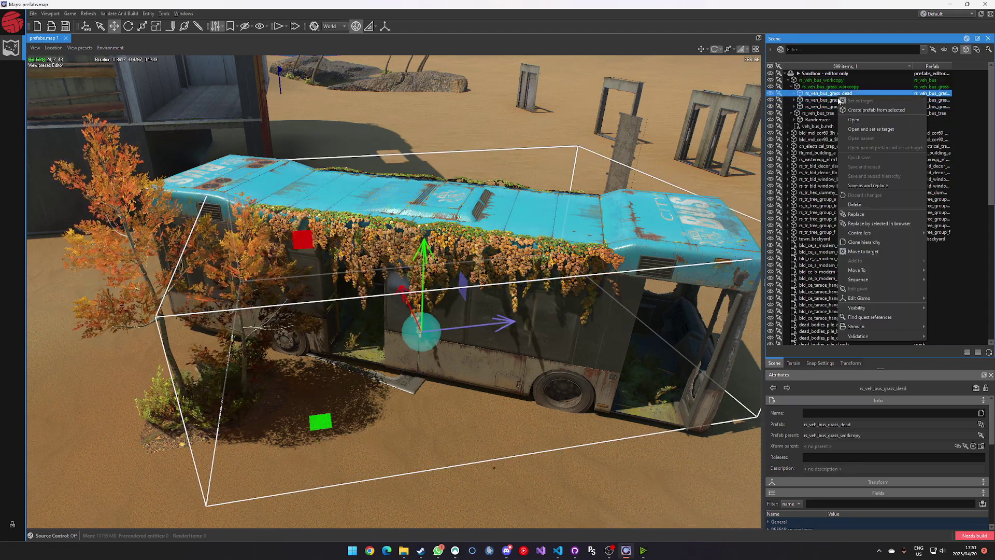
mouse_move(877, 238)
left_click(798, 236)
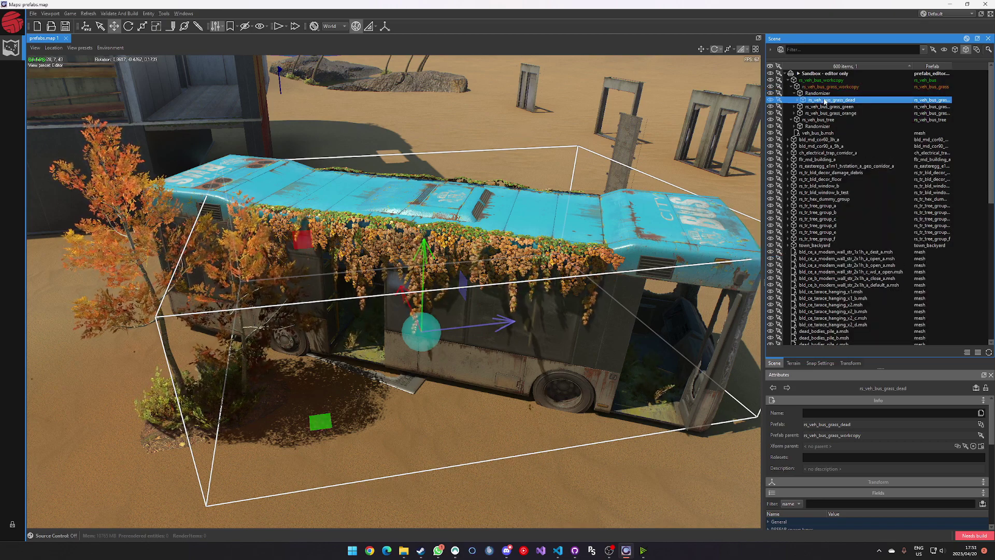
left_click(819, 107)
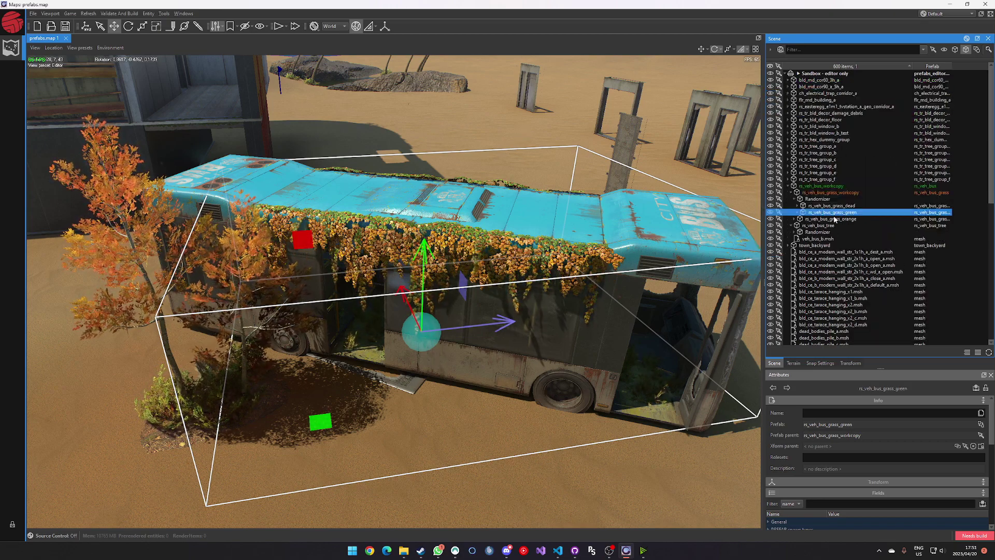
Step: Name the randomizer's dead, green and orange grass entities Dead, Green and Orange respectively
left_click(829, 206)
left_click(828, 413)
type("Dead")
left_click(850, 212)
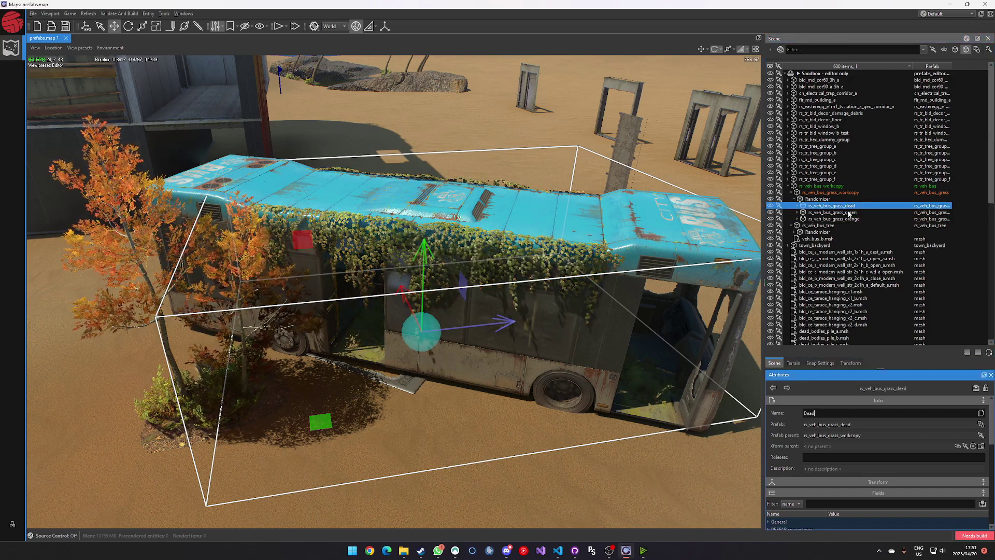
left_click(832, 413)
type("Gre")
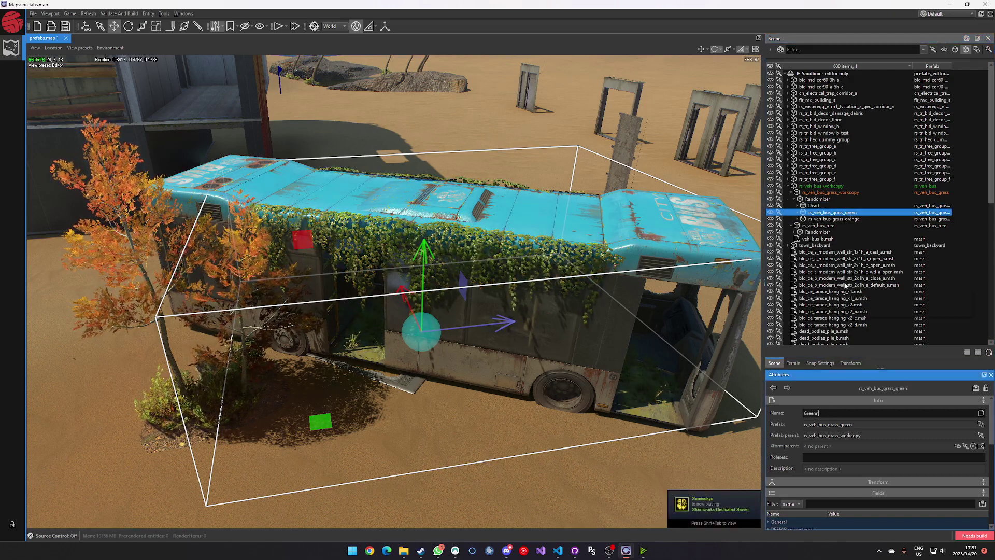
type("en")
key("Return")
left_click(818, 413)
type("Ora")
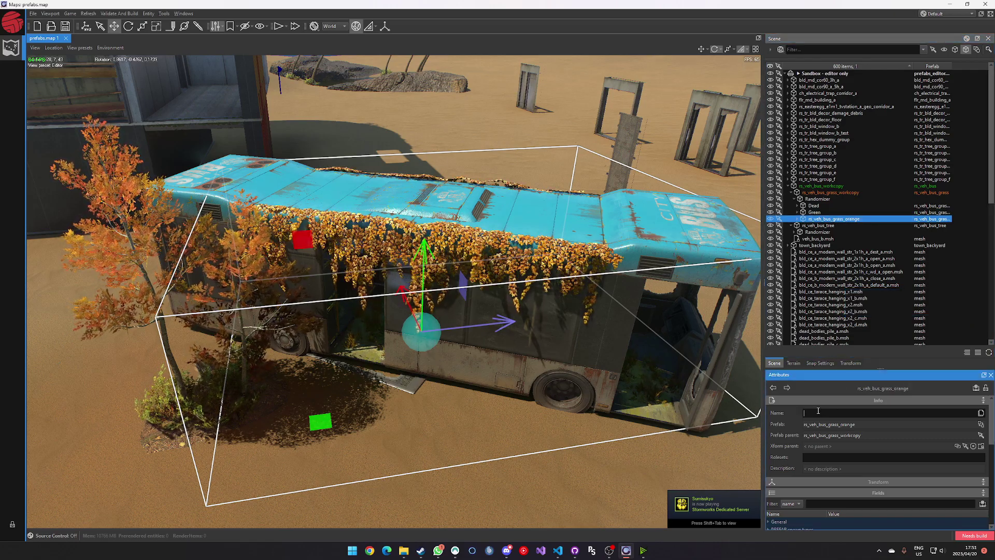
type("nge")
key("Return")
Step: Create a selector preset from the grass randomizer with the field name VegetationType
left_click(829, 199)
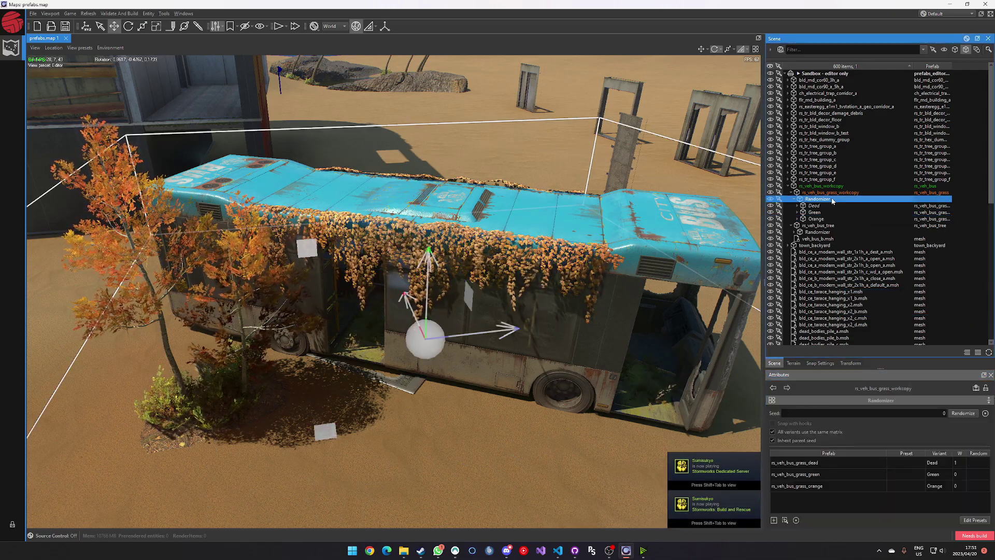
right_click(829, 199)
left_click(851, 212)
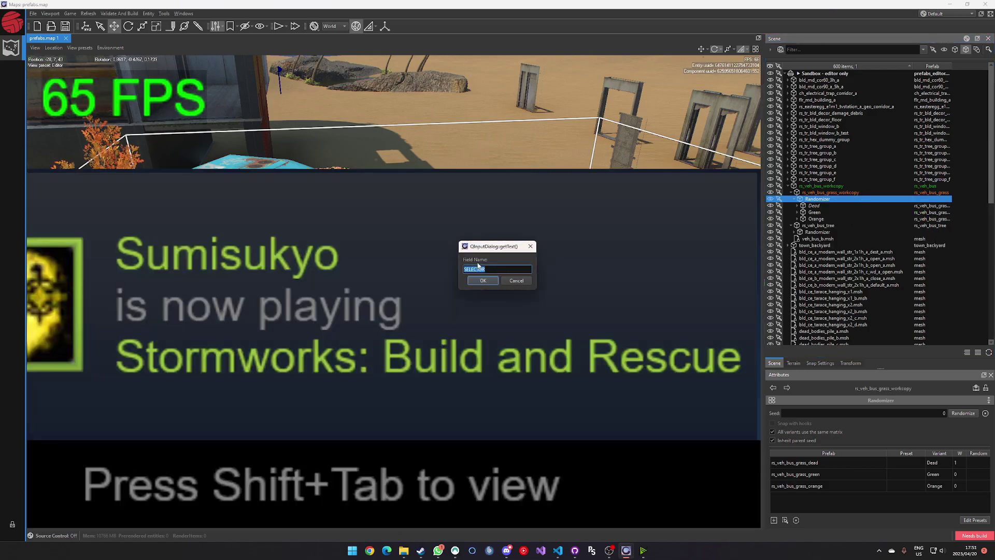
type("Vege")
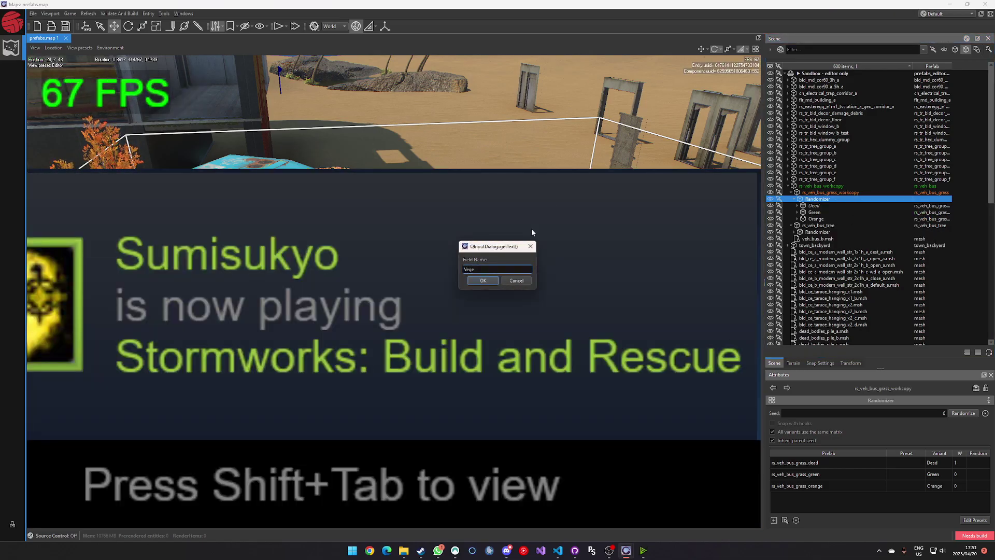
type("tat")
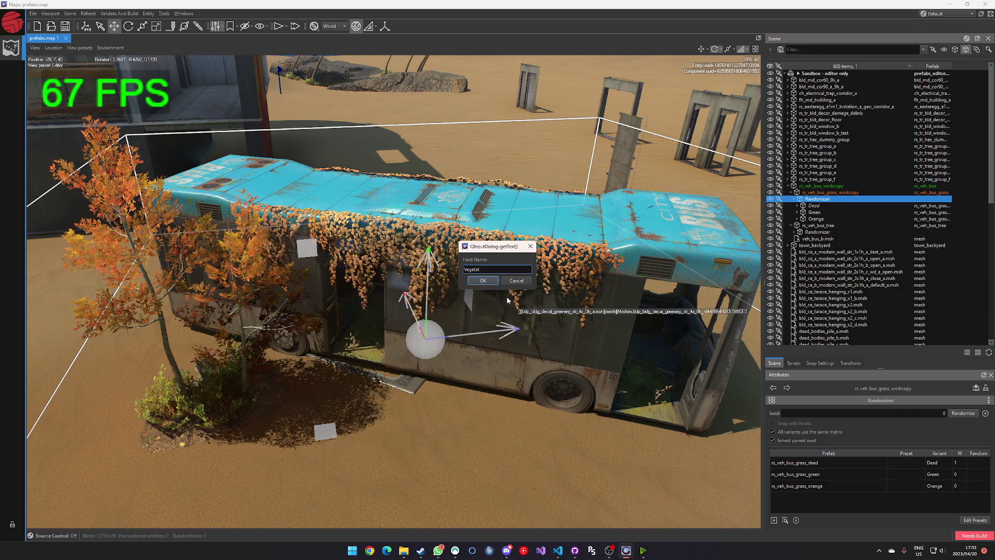
type("ionType")
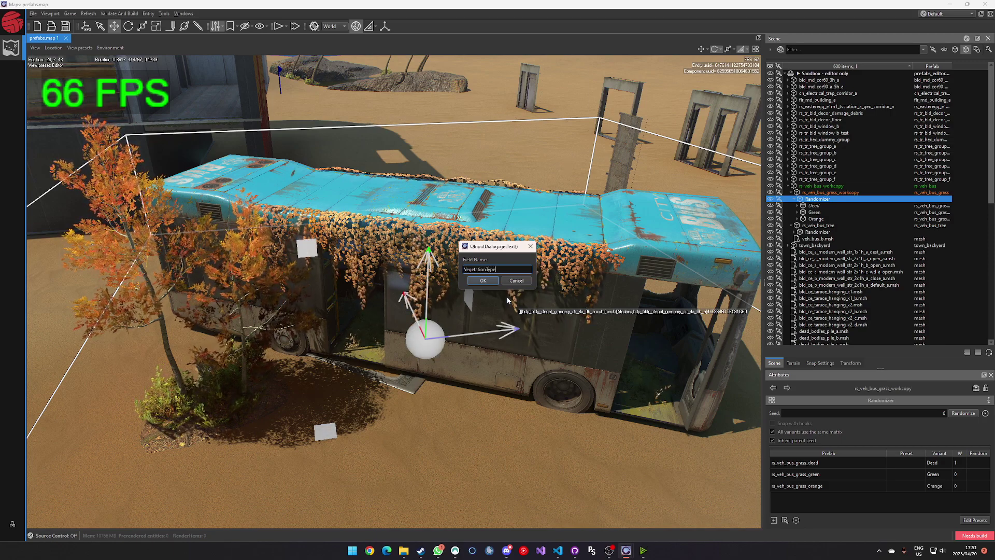
left_click(483, 281)
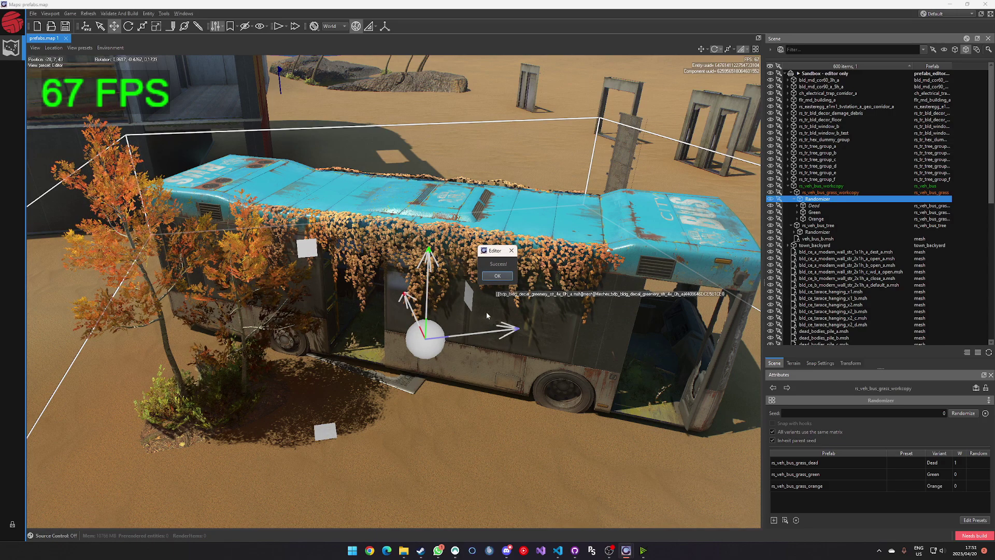
left_click(497, 276)
Step: Save and reload the rs_veh_bus_grass prefab and collapse its hierarchy
right_click(822, 193)
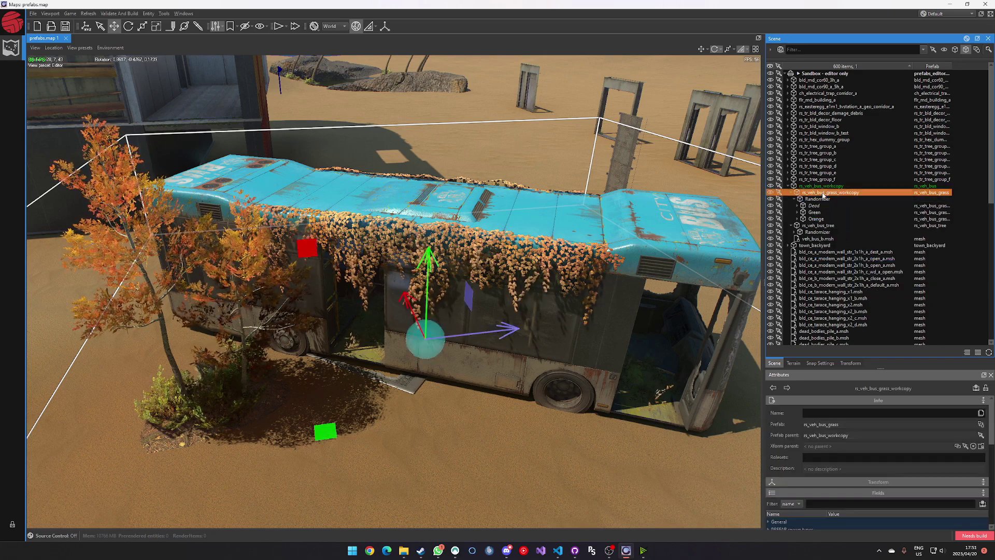
left_click(846, 262)
left_click(790, 193)
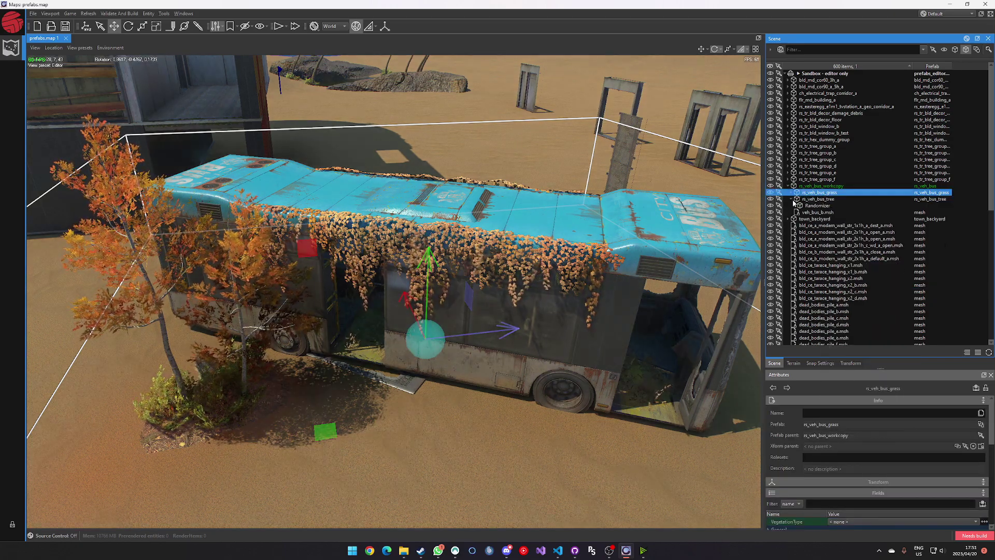
Step: Check the tree's VegetationType value and try Green and Dead on rs_veh_bus_grass to preview those variants
scroll(786, 479, "down", 2)
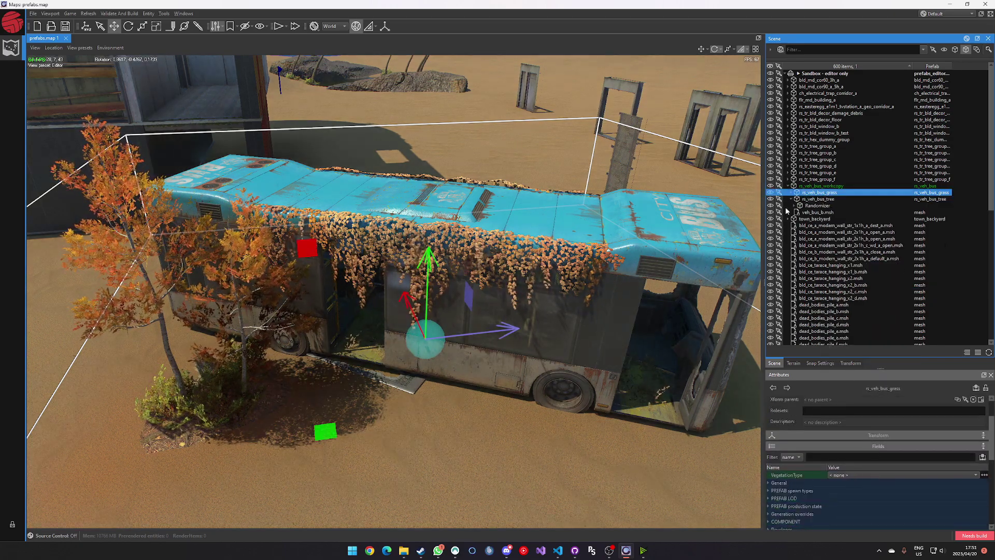
left_click(818, 198)
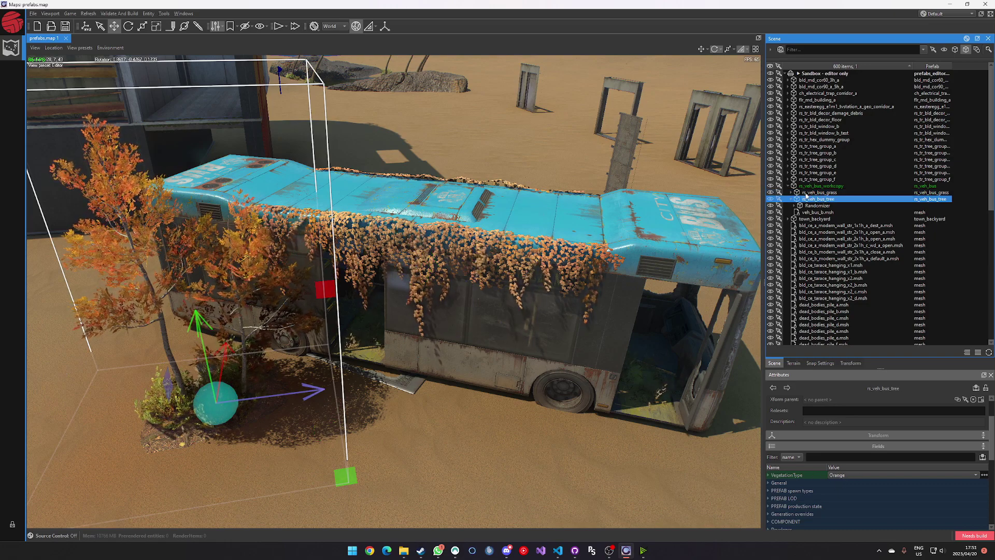
key("Up")
left_click(852, 475)
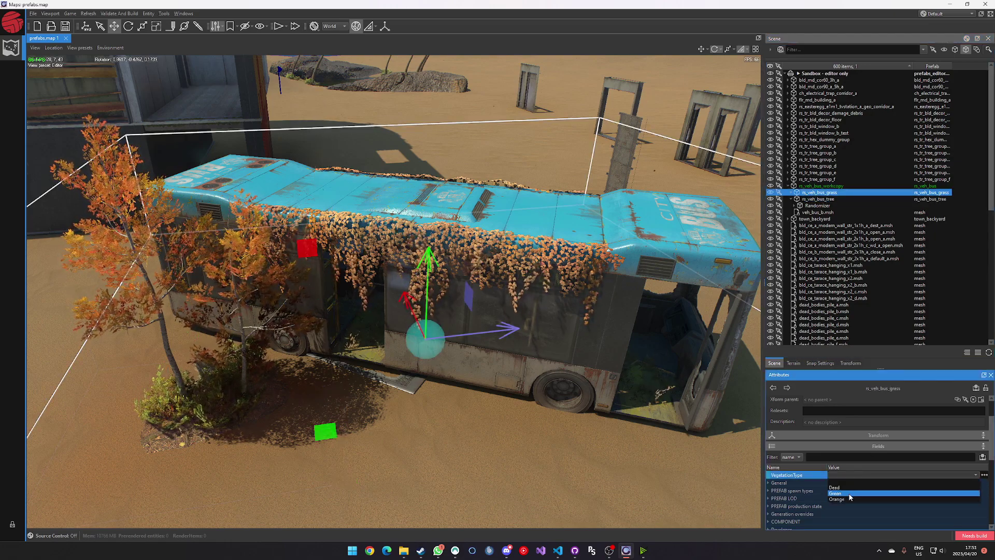
left_click(848, 492)
left_click(846, 488)
Step: Set rs_veh_bus_grass's VegetationType to Orange, and save and reload the rs_veh_bus prefab
left_click(842, 476)
left_click(847, 499)
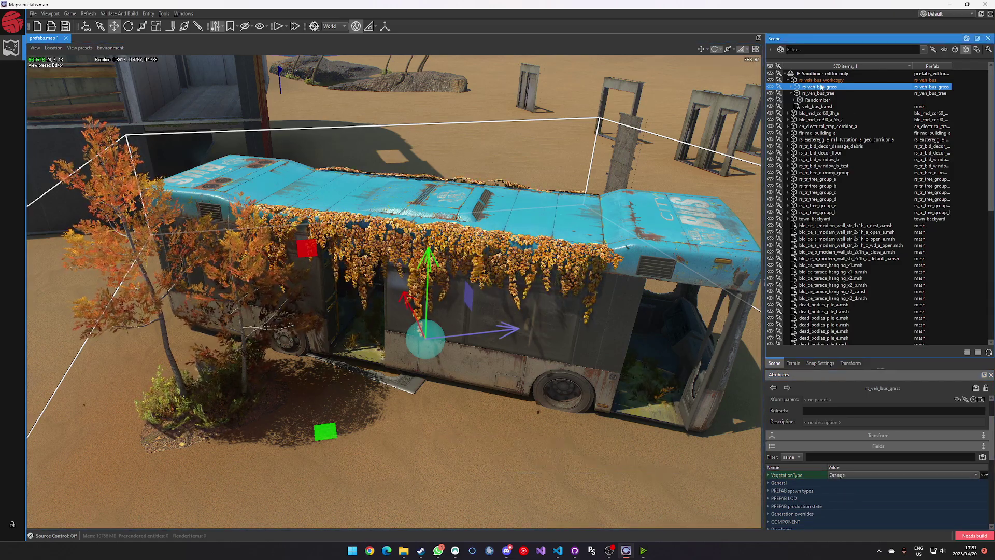
right_click(834, 81)
left_click(849, 153)
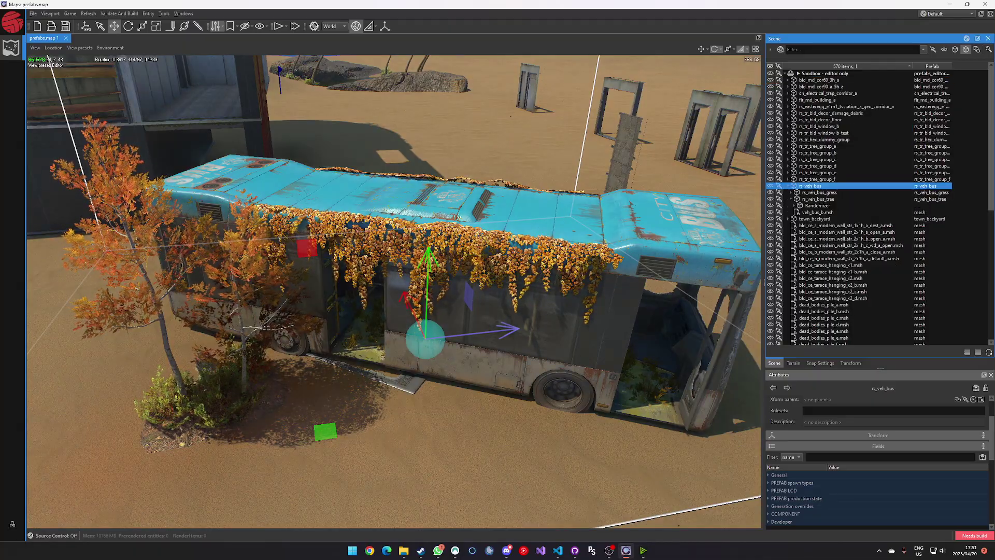
Step: Preview another copy of the updated bus and examine how its tree and grass colours match from several angles
key("ctrl+v")
right_click_drag(385, 338, 385, 324)
scroll(384, 324, "down", 3)
scroll(384, 324, "up", 3)
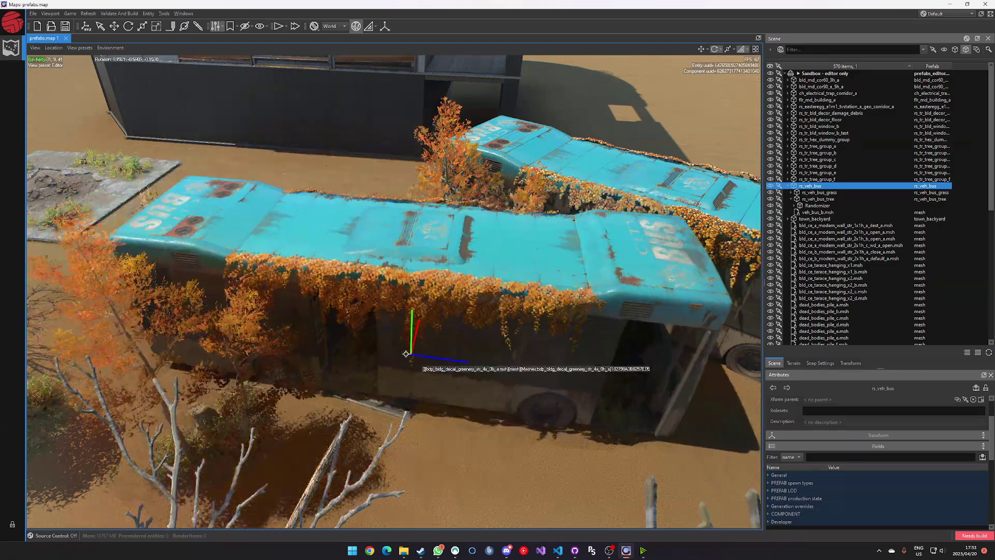
key("Escape")
right_click_drag(533, 358, 533, 360)
left_click(499, 390)
right_click_drag(499, 390, 496, 388)
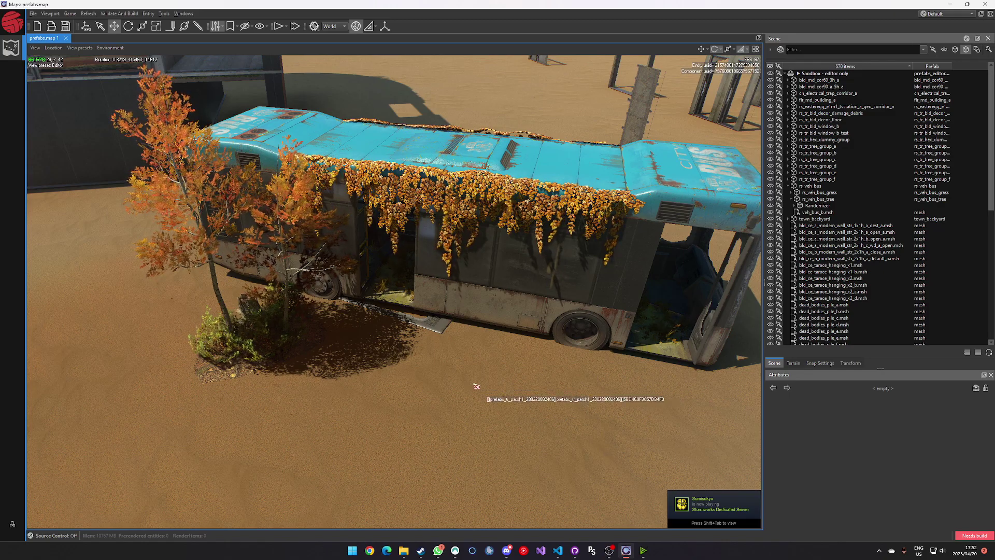
right_click_drag(472, 386, 369, 265)
right_click_drag(391, 374, 244, 258)
right_click_drag(239, 322, 390, 399)
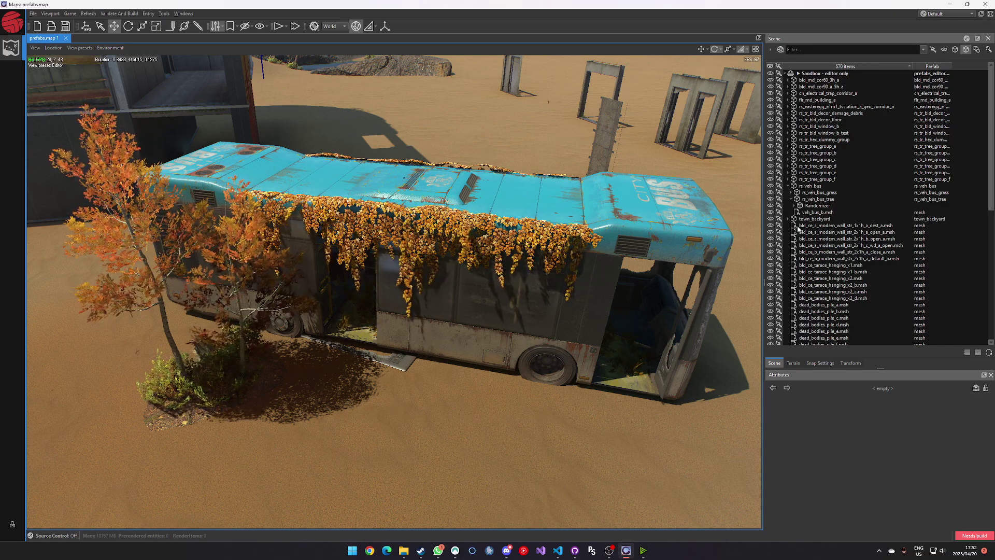
Step: Open the rs_veh_bus prefab for editing as a work copy and check its attribute fields
right_click(803, 188)
left_click(828, 214)
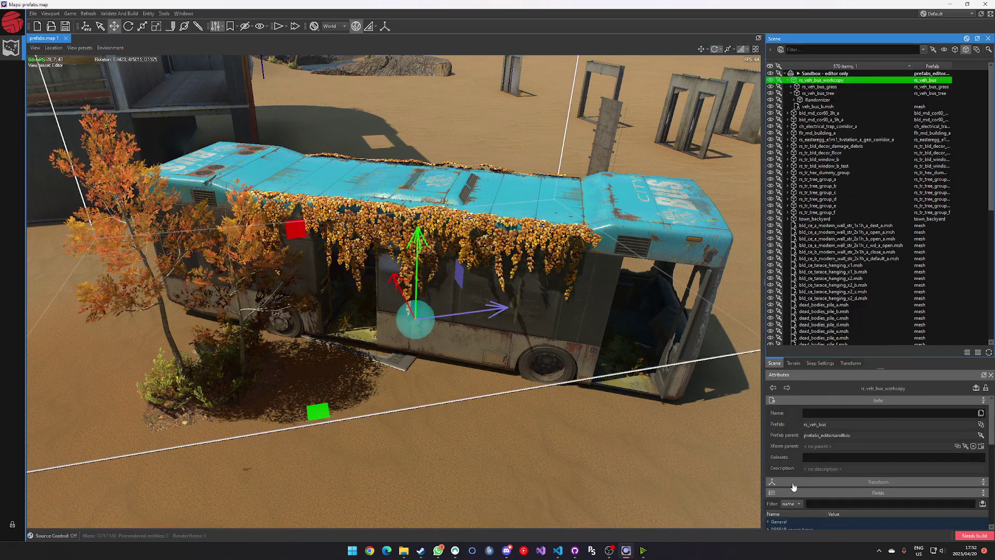
scroll(854, 466, "down", 3)
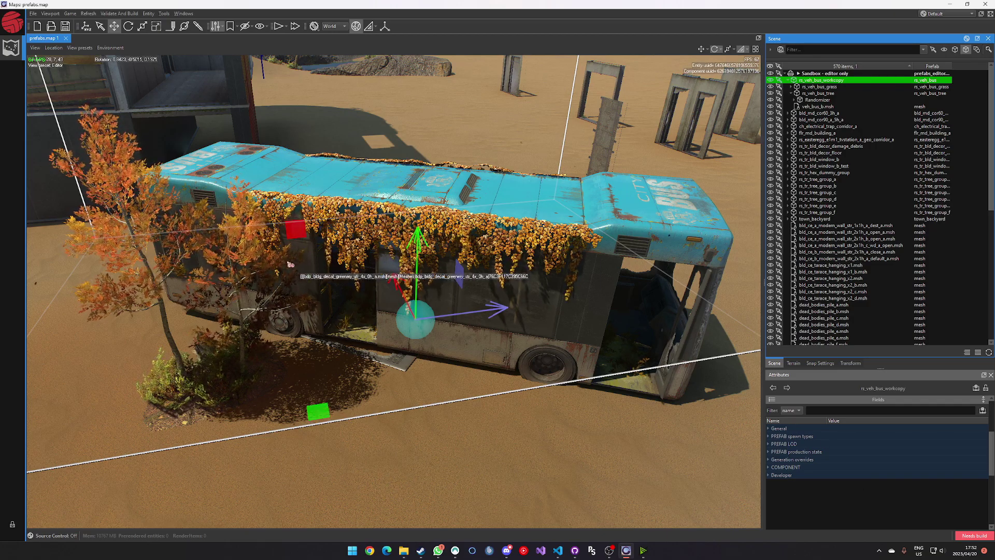
Step: Compare the VegetationType fields of rs_veh_bus_grass and rs_veh_bus_tree inside the bus work copy
left_click(818, 87)
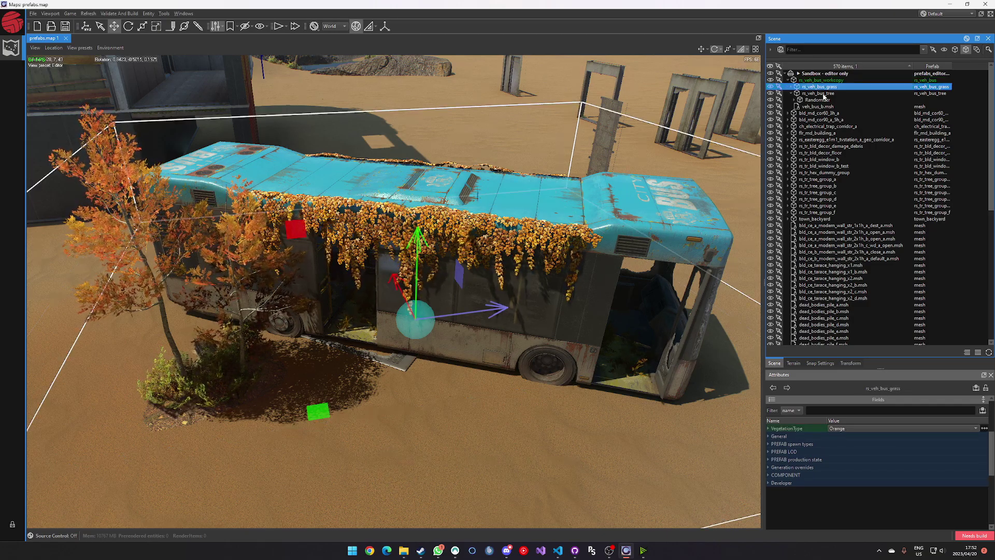
left_click(823, 94)
left_click(829, 88)
left_click(828, 93)
left_click(829, 88)
left_click(830, 94)
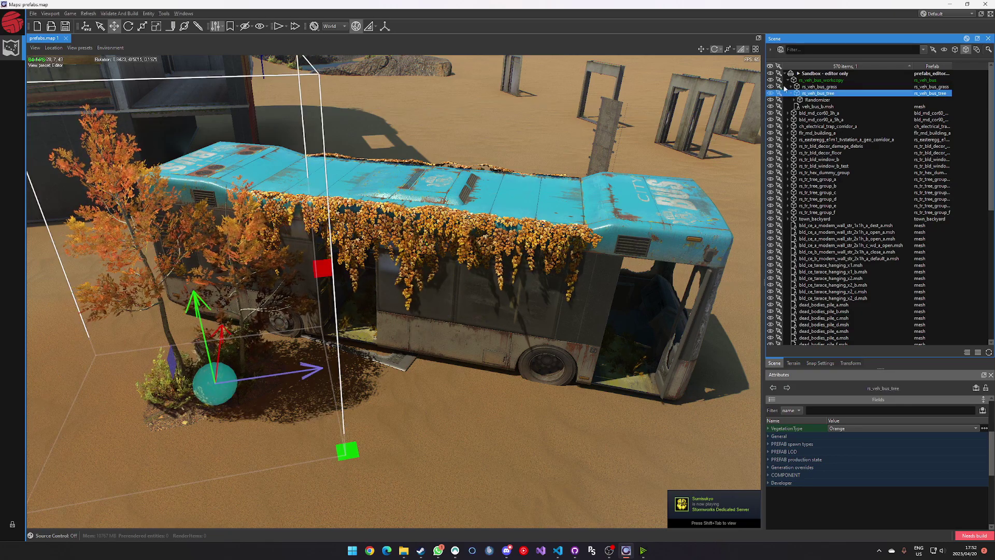
left_click(830, 87)
left_click(831, 94)
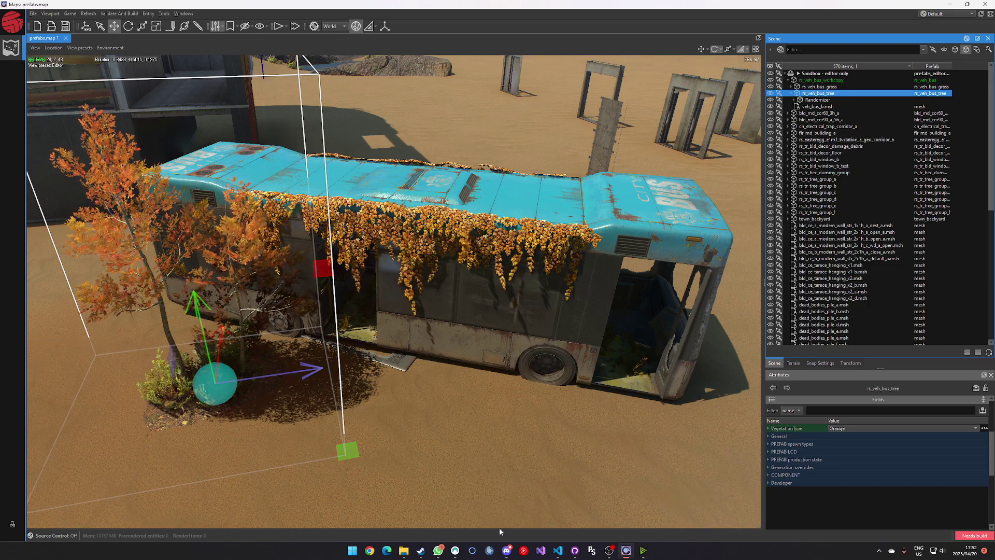
Step: Switch to Visual Studio Code and open rs_veh_bus.prefab from the project's Prefabs folder
mouse_move(559, 557)
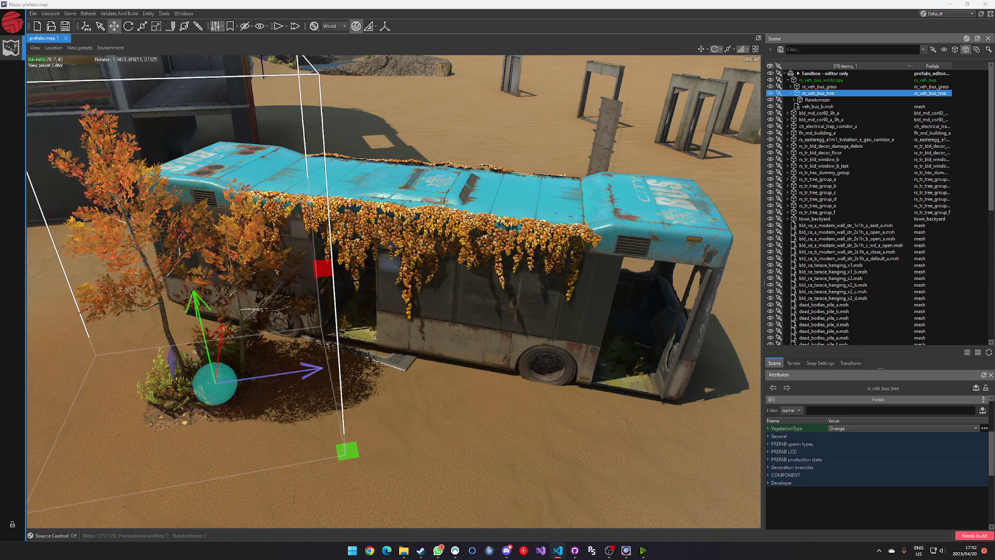
left_click_drag(994, 171, 389, 1)
scroll(93, 191, "up", 12)
scroll(100, 337, "up", 20)
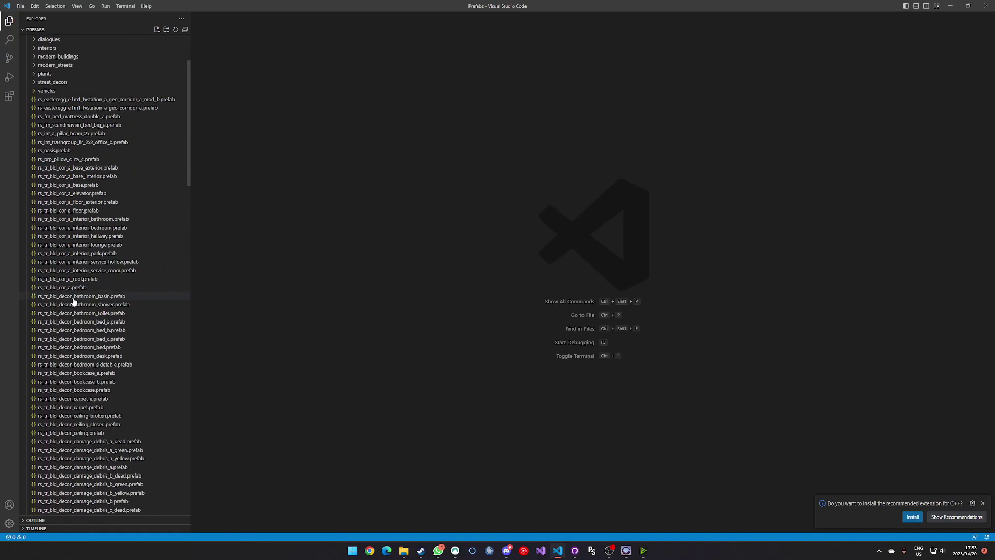
scroll(74, 302, "up", 4)
left_click(32, 109)
left_click(33, 124)
left_click(32, 116)
left_click(35, 109)
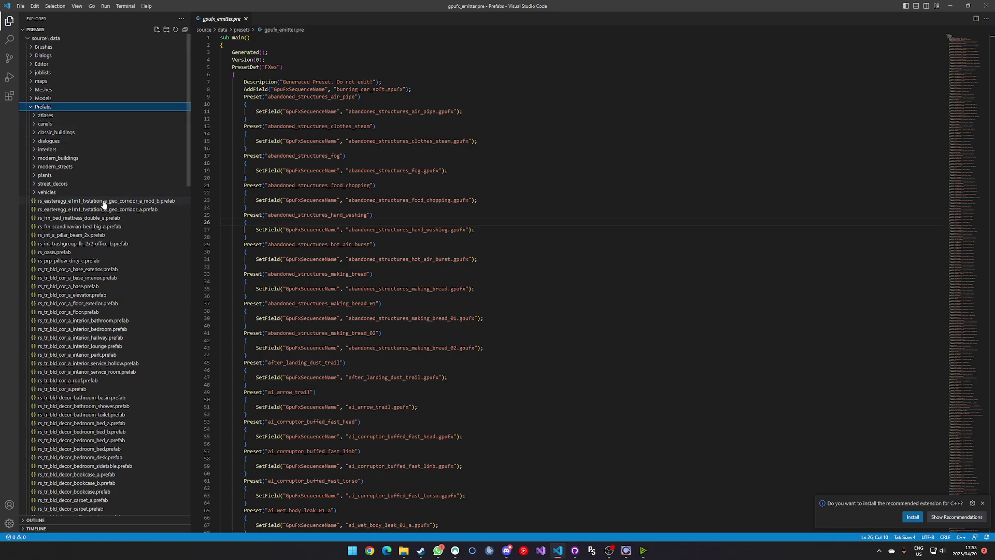
scroll(114, 248, "down", 15)
scroll(116, 262, "down", 14)
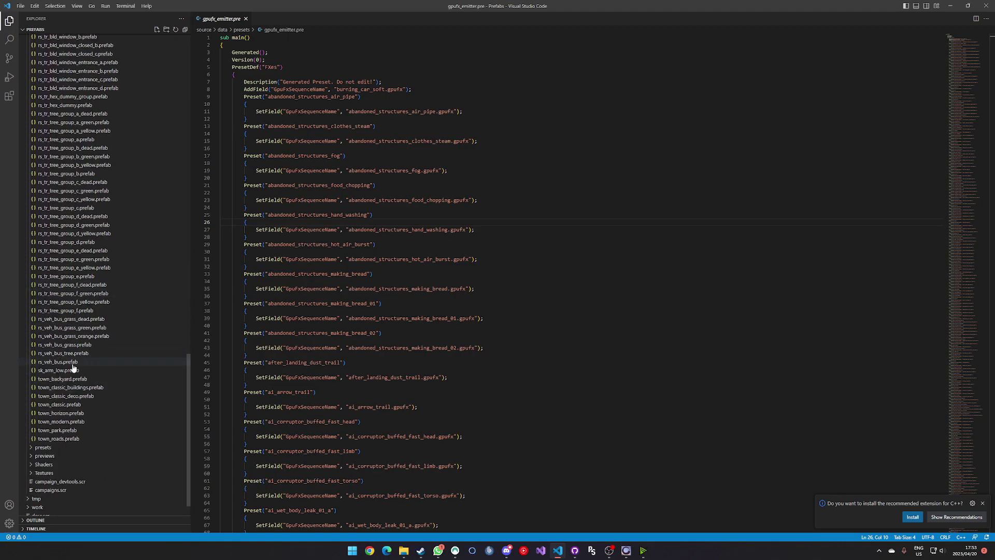
left_click(72, 363)
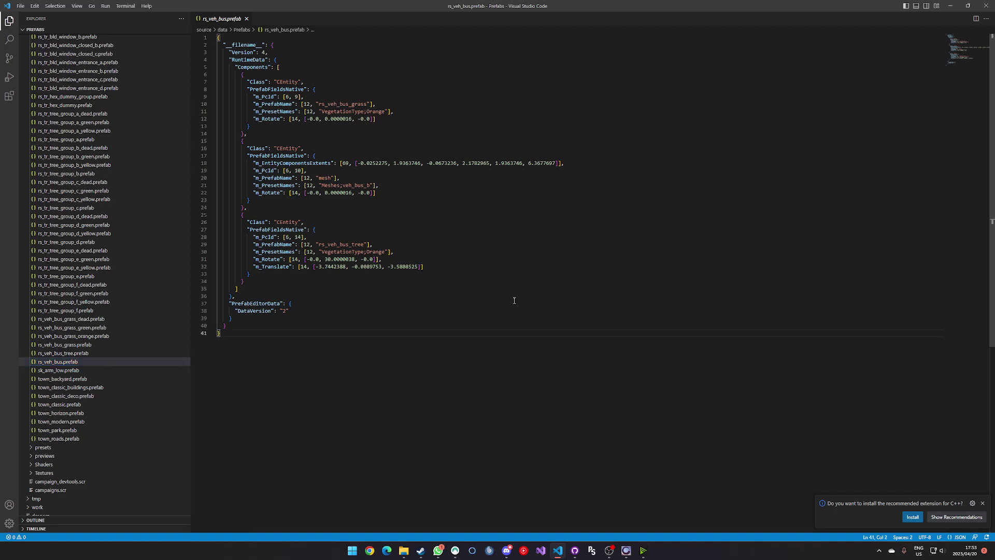
Step: Compare the selector and component definitions in rs_veh_bus_grass.prefab and rs_veh_bus_tree.prefab with the child entries in rs_veh_bus.prefab
left_click(68, 345)
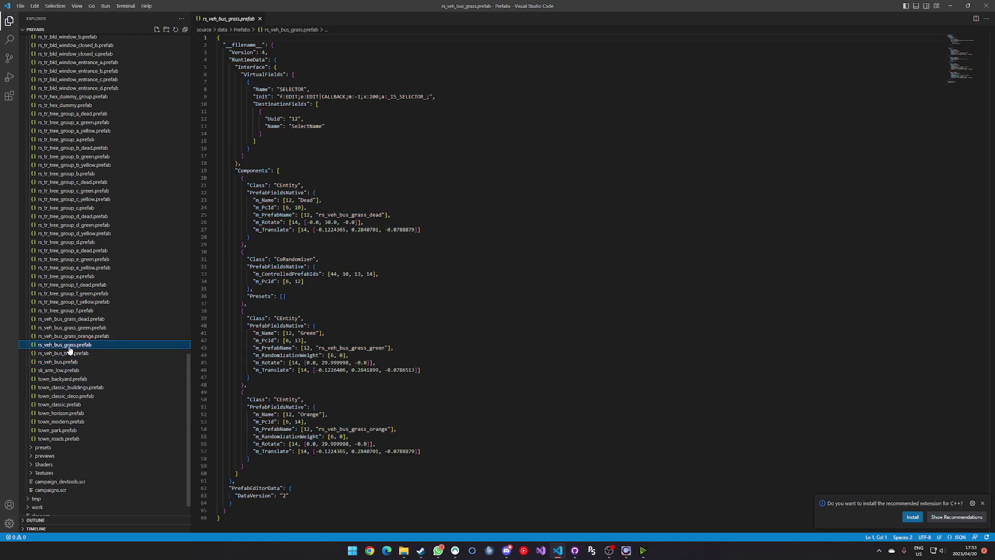
left_click(161, 354)
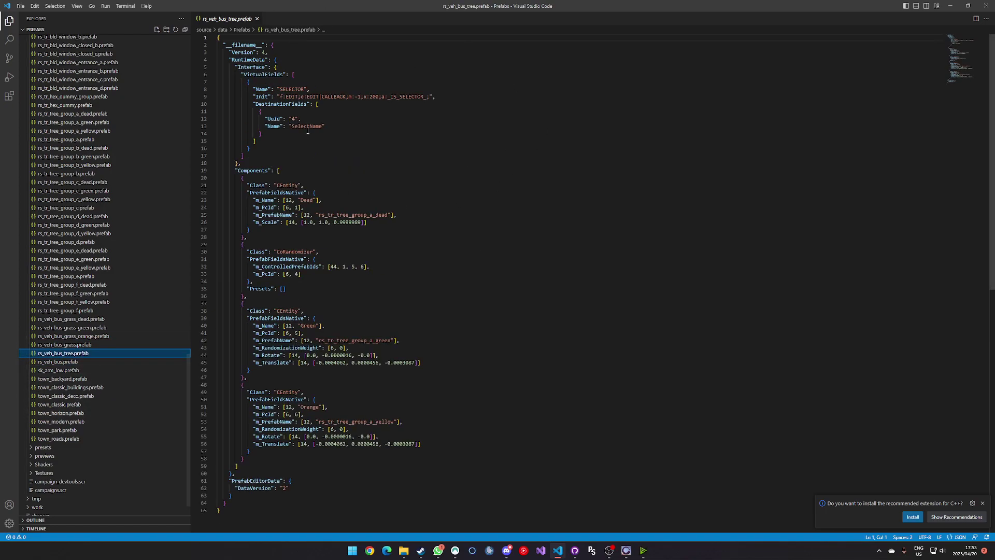
scroll(527, 486, "down", 2)
scroll(580, 263, "up", 2)
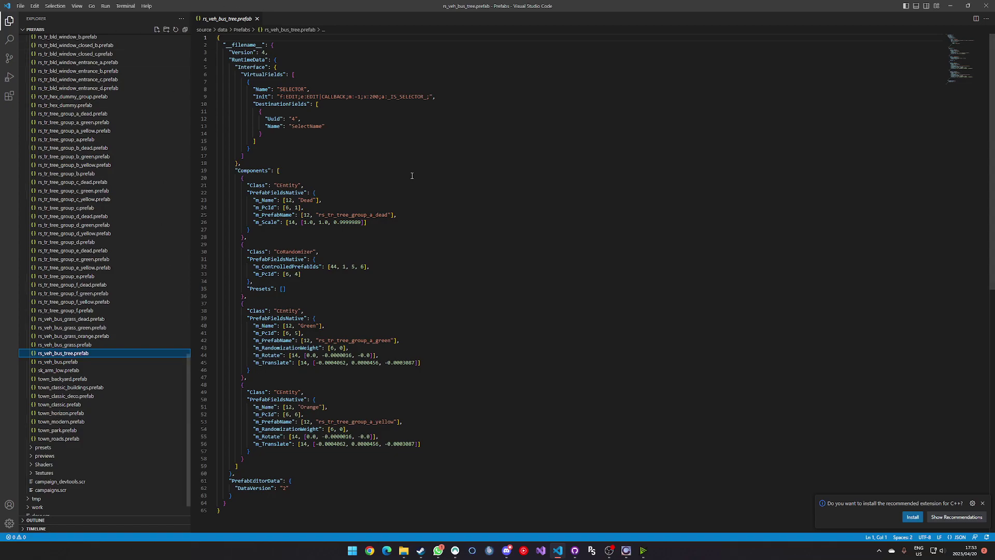
left_click(56, 362)
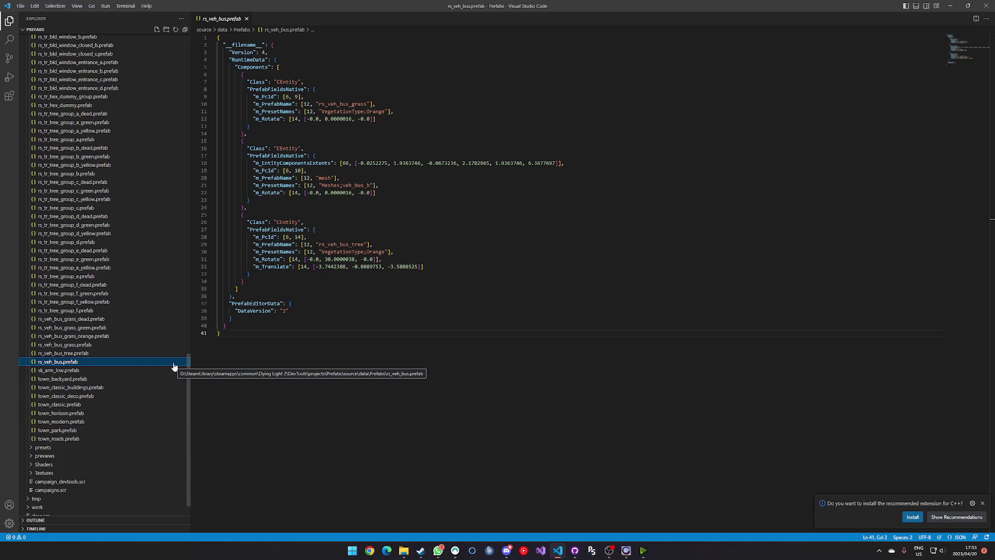
left_click(104, 353)
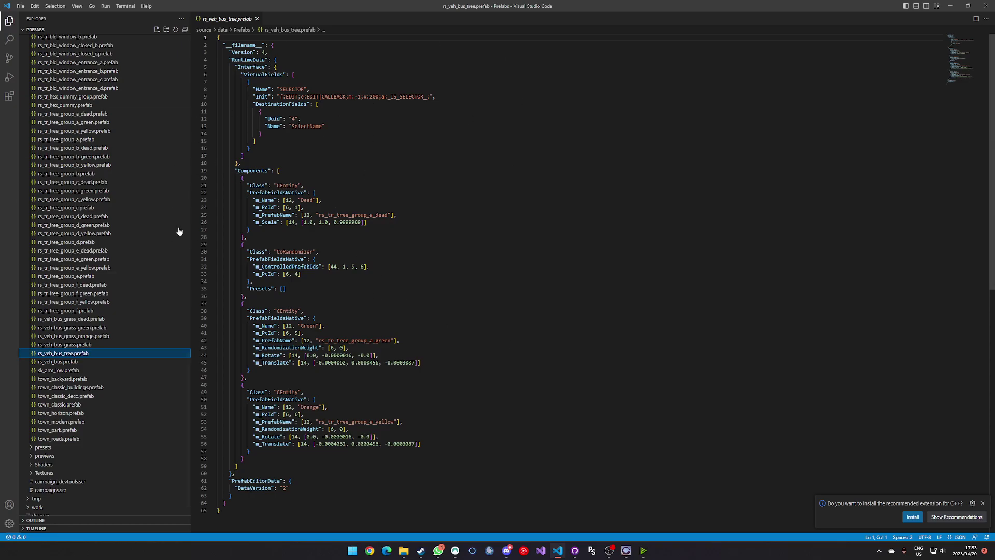
left_click(58, 362)
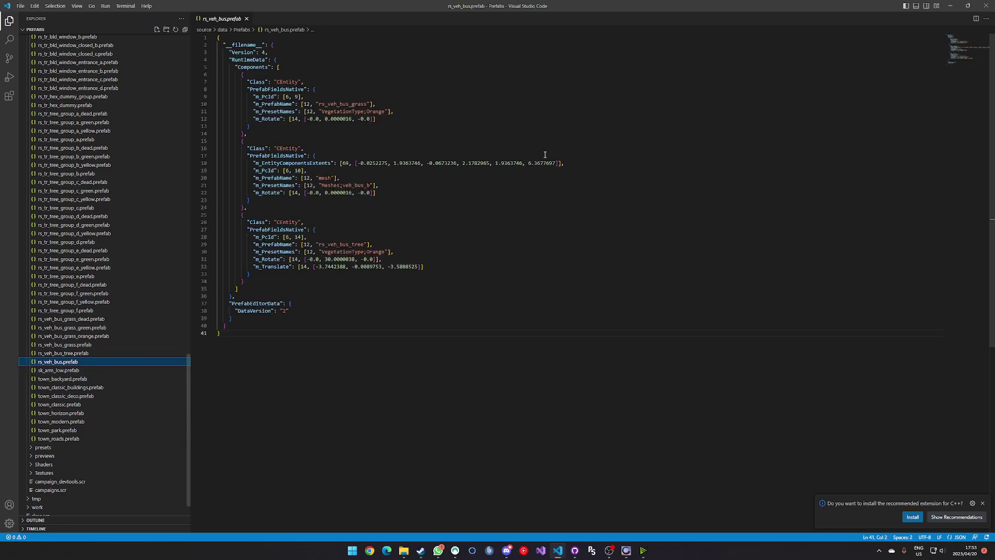
left_click(91, 354)
Step: Return to the map editor and examine the building with rooftop trees and the surrounding vegetation near the bus
left_click(944, 5)
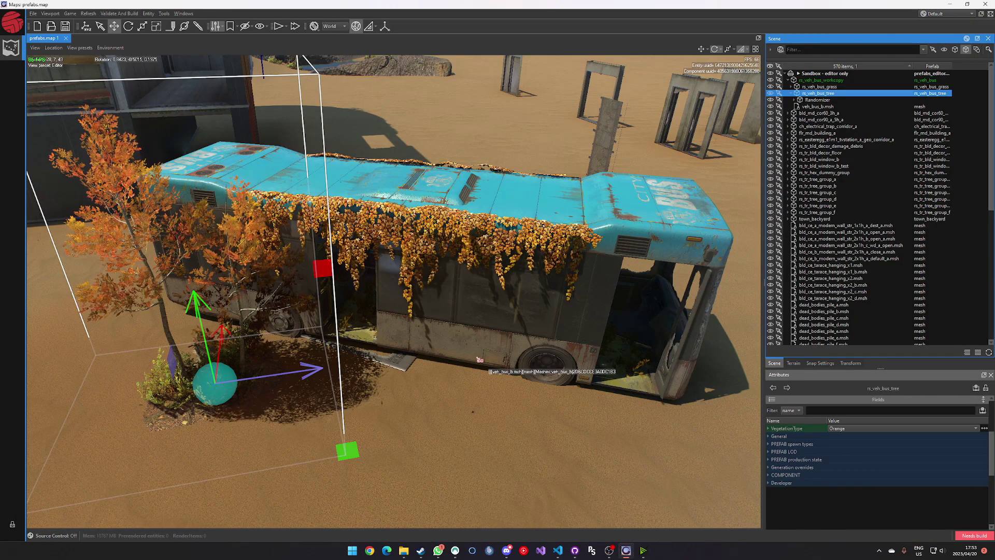
right_click_drag(568, 395, 559, 389)
key("w")
key("s")
key("d")
left_click(511, 323)
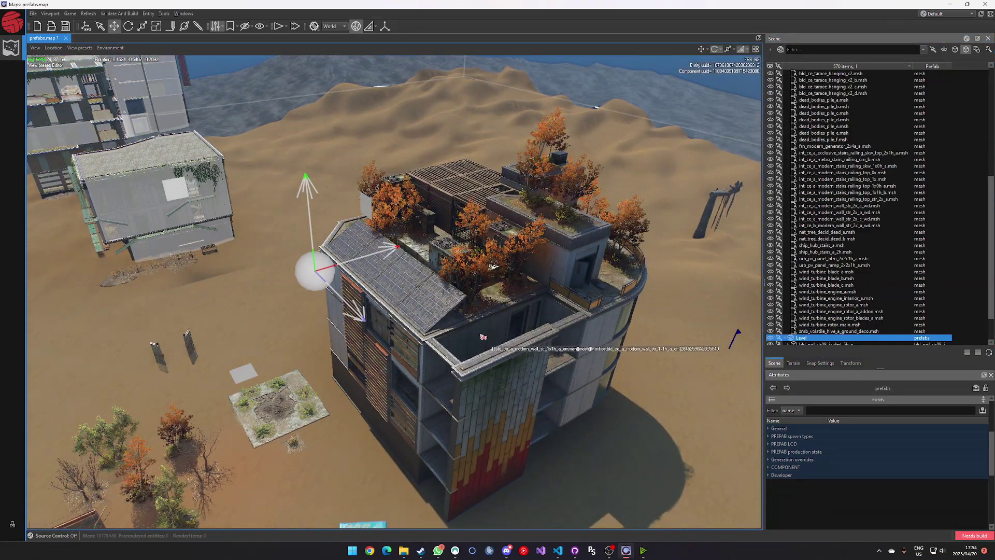
key("w")
right_click_drag(481, 343, 440, 416)
left_click(554, 409)
key("w")
key("s")
key("w")
key("w")
key("s")
key("w")
key("s")
key("d")
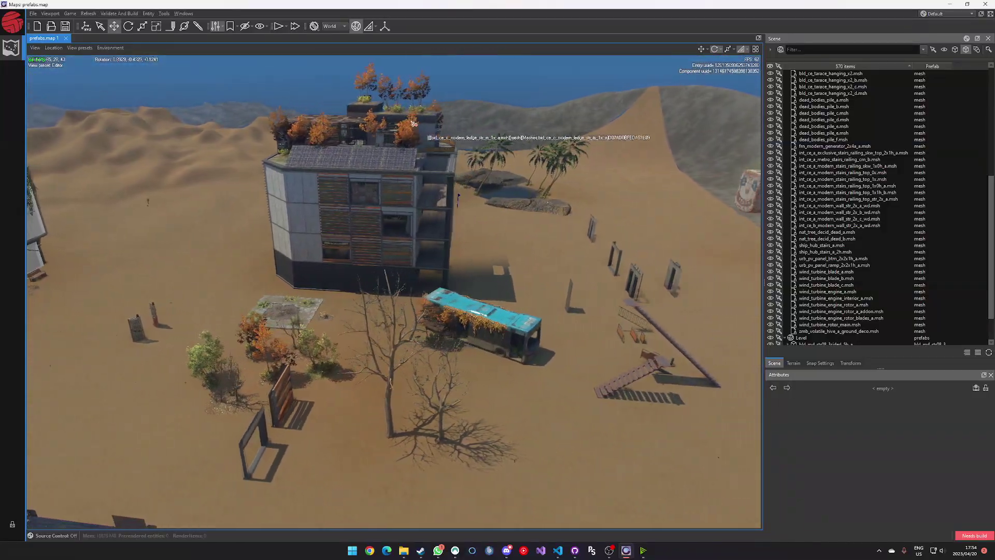
key("w")
right_click_drag(366, 322, 626, 487)
key("w")
key("s")
key("d")
Step: Glance at rs_veh_bus_tree.prefab in Visual Studio Code again, and return to a close view of the bus in the map editor
left_click(559, 555)
left_click(557, 551)
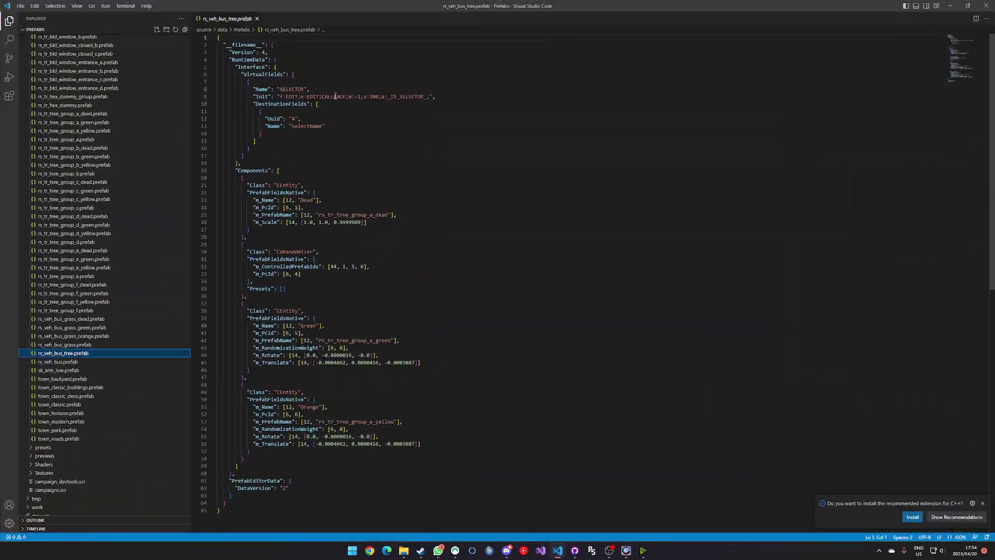
left_click(953, 5)
key("w")
right_click_drag(324, 338, 403, 437)
key("a")
key("s")
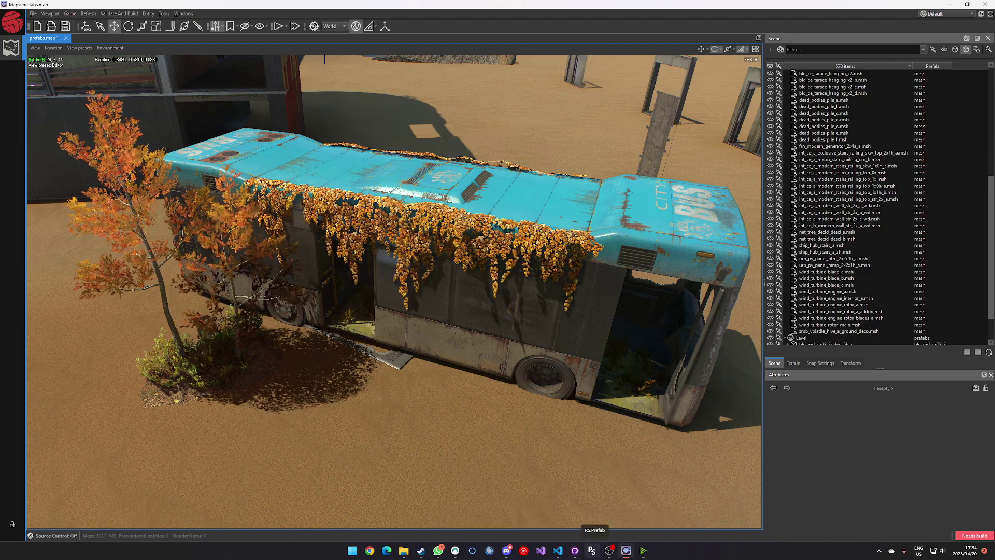
Step: Switch to the RS.Prefab.Editor window showing rs_tr_bld_cor_a.prefab and close it
left_click(592, 551)
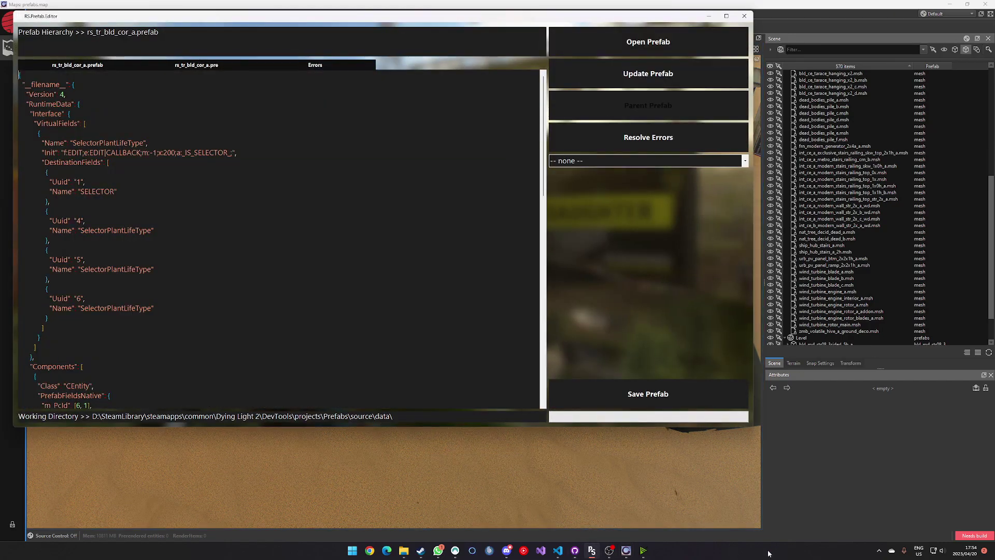
left_click_drag(258, 20, 355, 84)
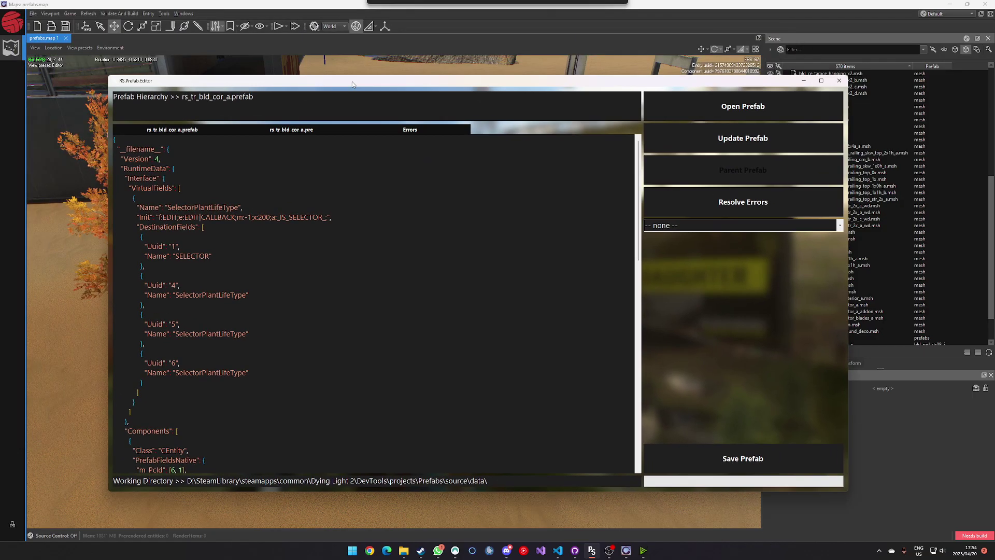
left_click(840, 80)
Step: In File Explorer, delete the Backup and WorkingStorage folders from Documents\RS.Prefab.Editor and minimize the window
left_click(403, 550)
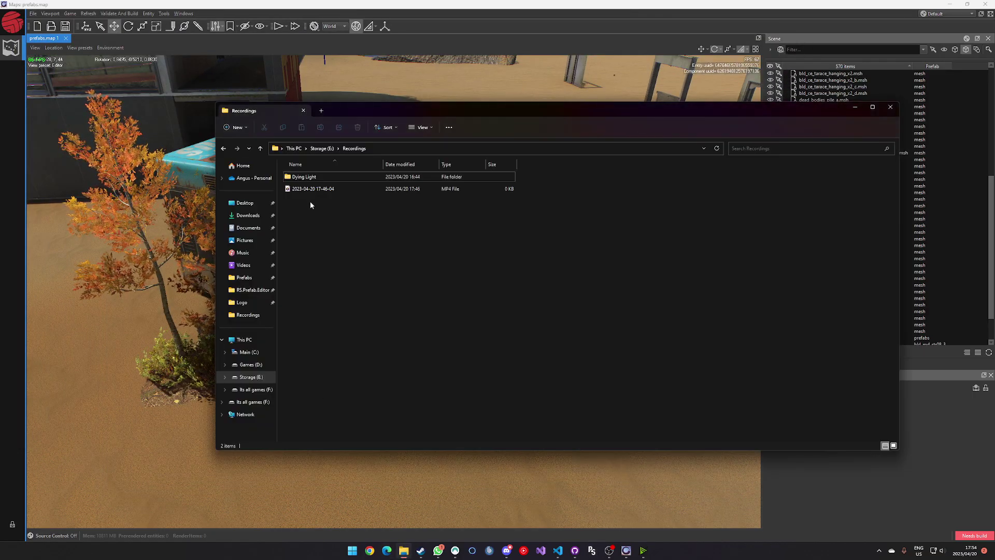
left_click(321, 112)
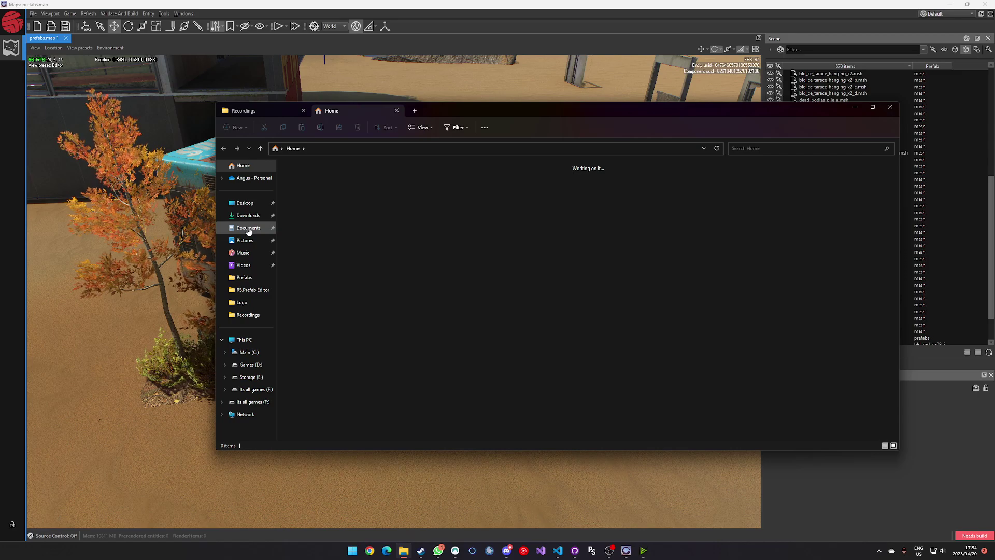
left_click(249, 231)
double_click(308, 224)
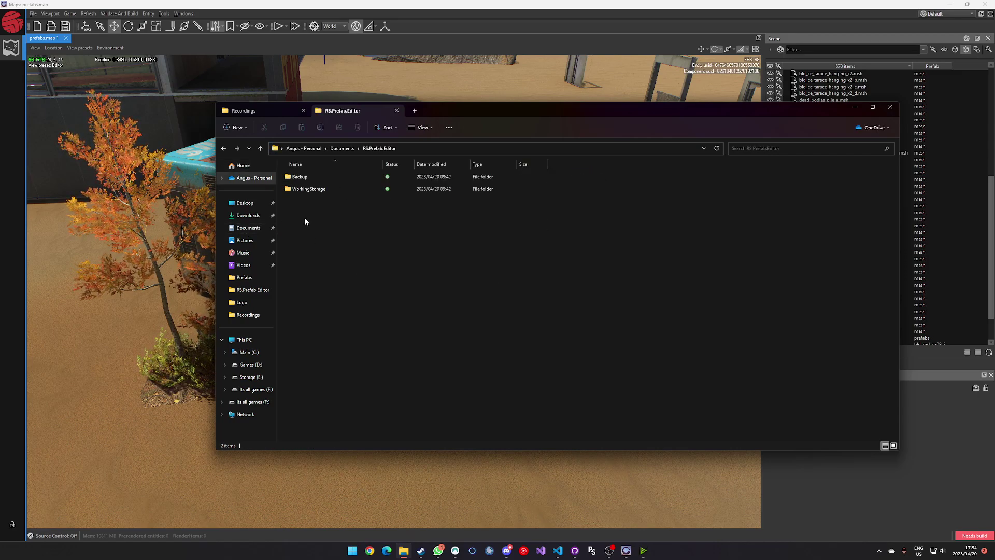
key("ctrl+a")
key("Delete")
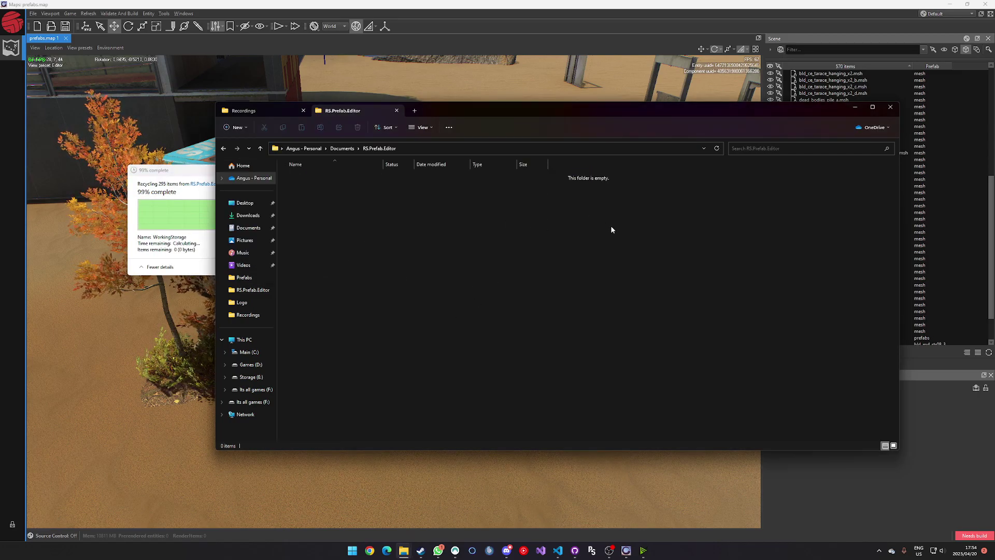
left_click(855, 107)
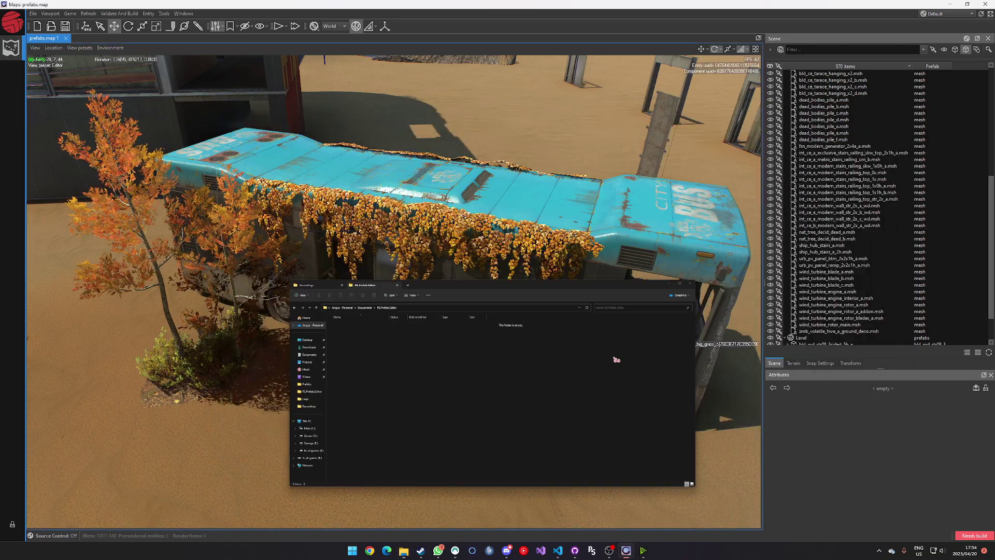
Step: Launch RS.Prefab.Editor again and move its empty window over the map viewport
left_click(592, 551)
left_click_drag(279, 27, 348, 95)
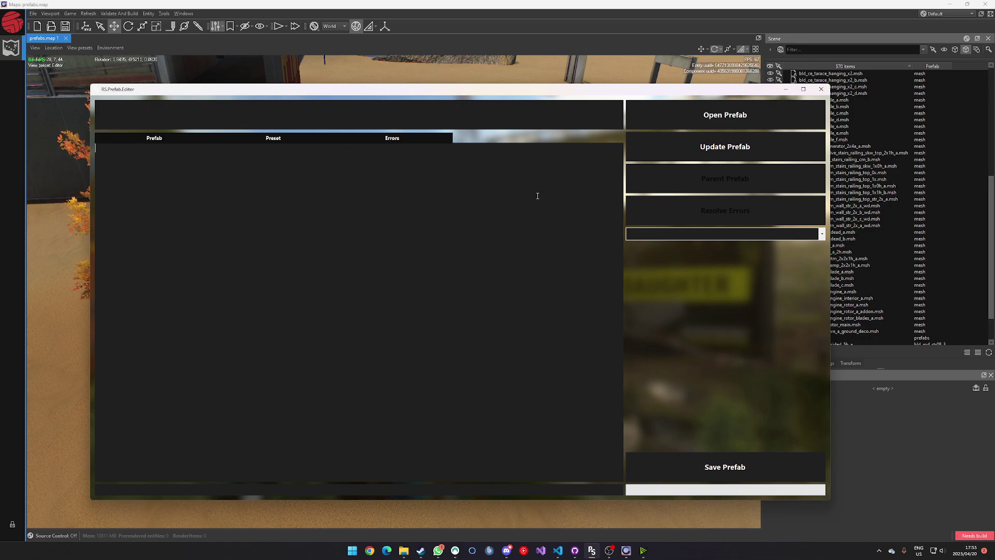
left_click_drag(545, 97, 552, 98)
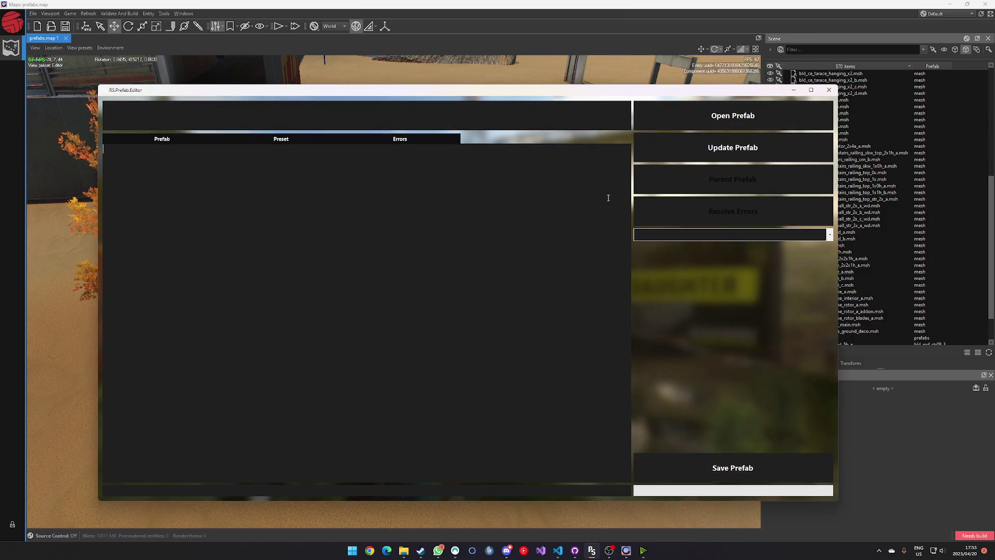
Step: Start opening a prefab and browse from This PC to D:\SteamLibrary\steamapps\common\Dying Light 2
left_click(729, 119)
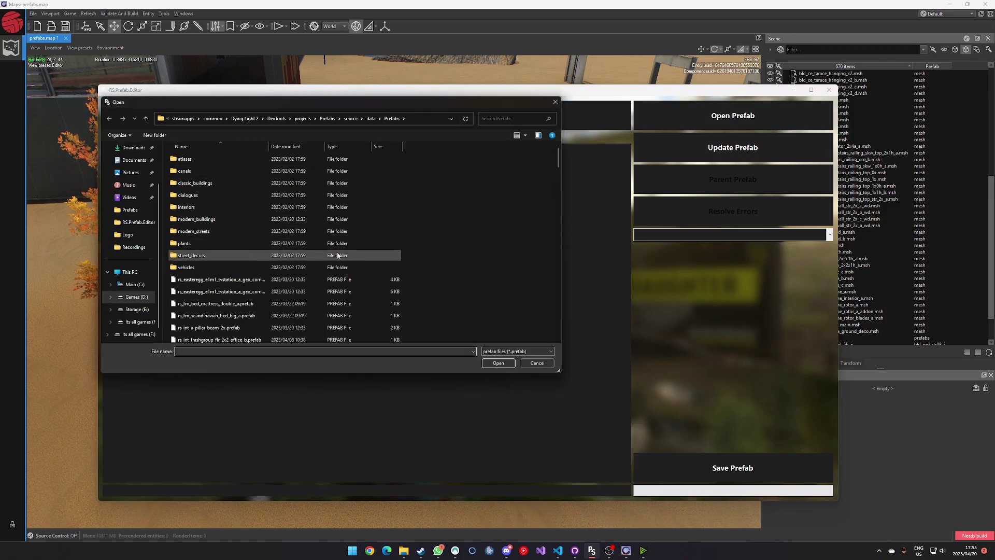
left_click(129, 271)
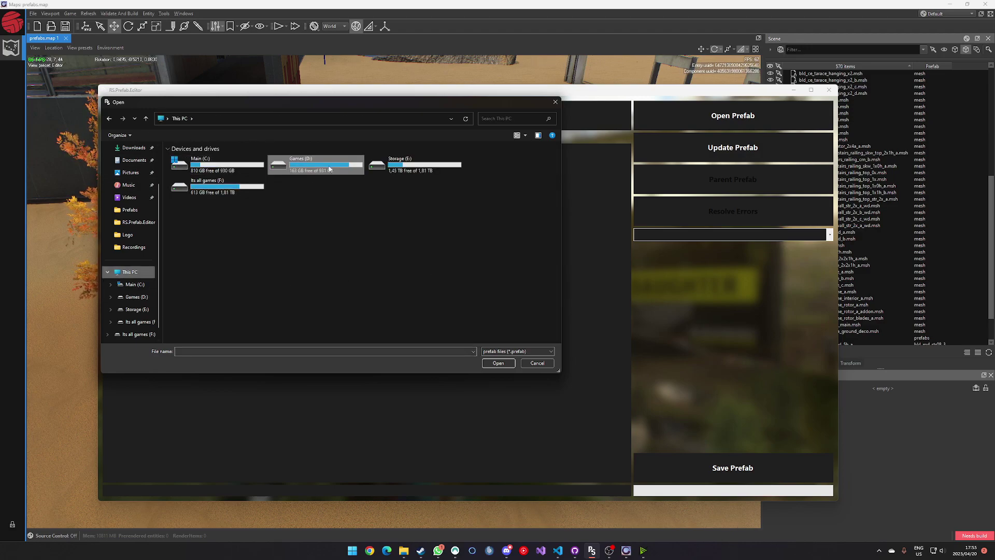
double_click(301, 163)
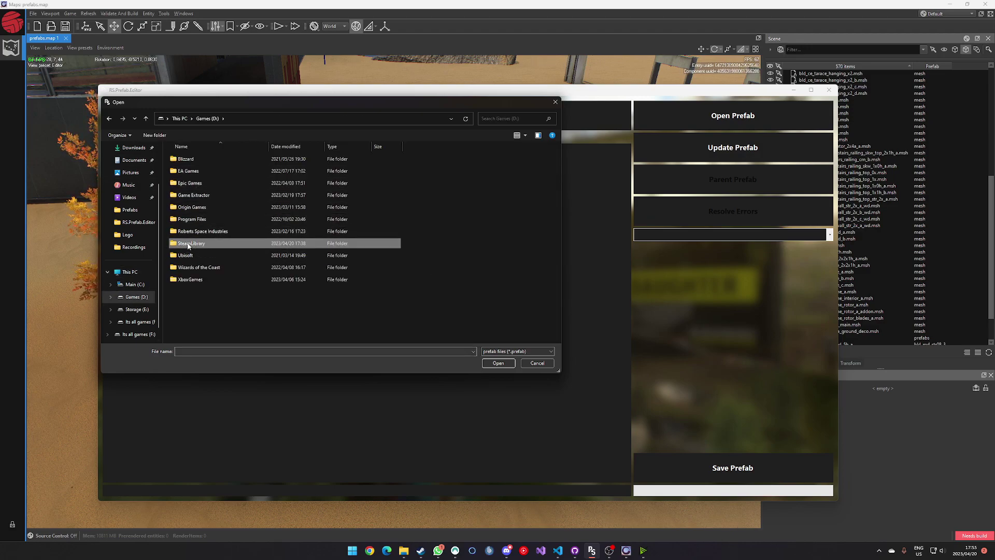
double_click(194, 244)
double_click(195, 161)
double_click(195, 163)
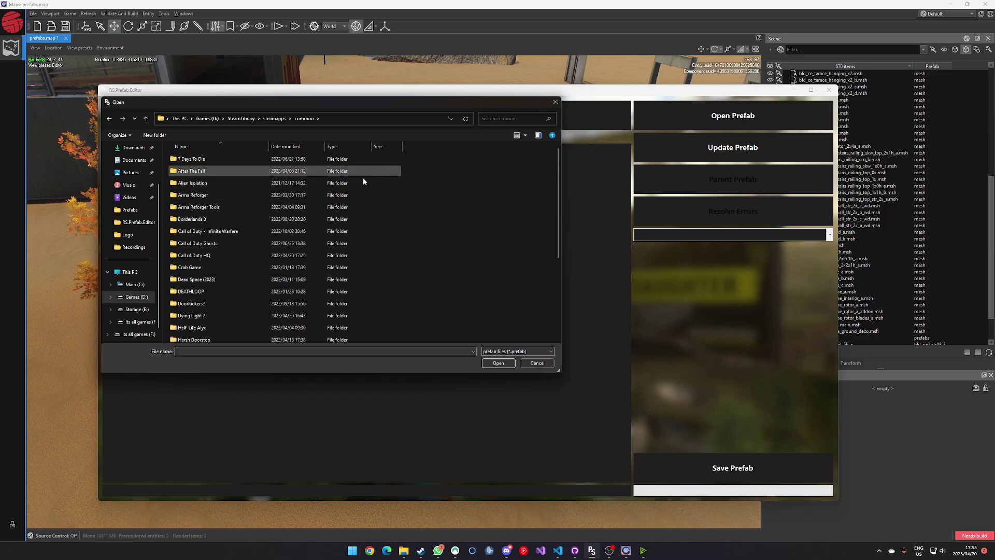
scroll(311, 191, "down", 3)
double_click(212, 253)
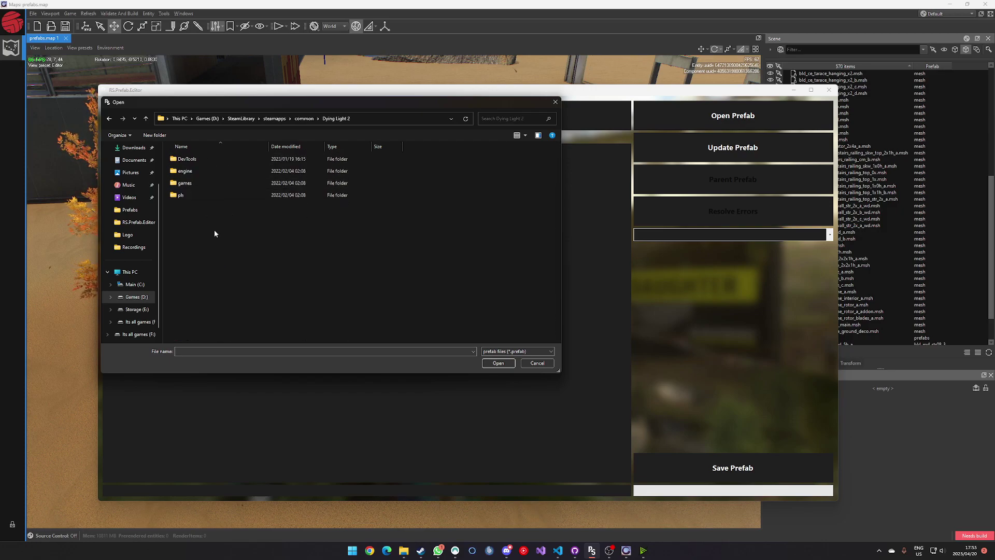
Step: Browse on from the Dying Light 2 folder to DevTools\projects\Prefabs\source\data\Prefabs
double_click(208, 182)
double_click(185, 182)
scroll(229, 263, "down", 3)
double_click(209, 326)
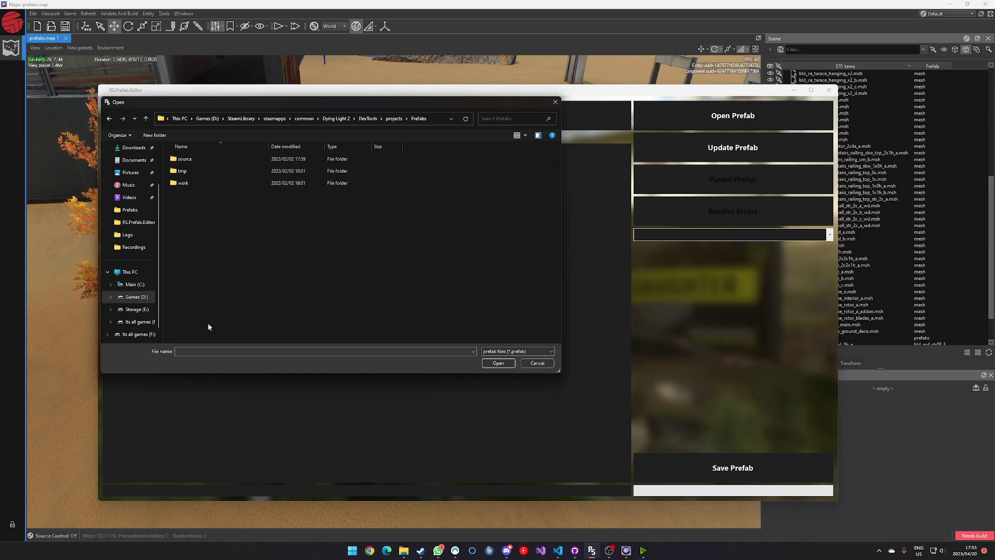
double_click(195, 171)
double_click(204, 161)
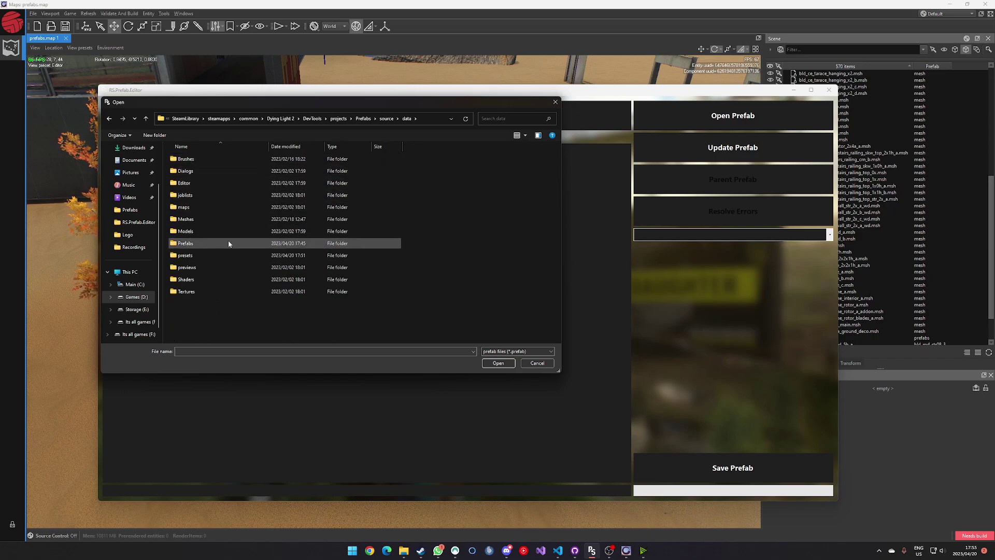
double_click(207, 242)
Step: Open rs_veh_bus.prefab from the Prefabs folder
scroll(232, 233, "down", 5)
scroll(274, 280, "down", 15)
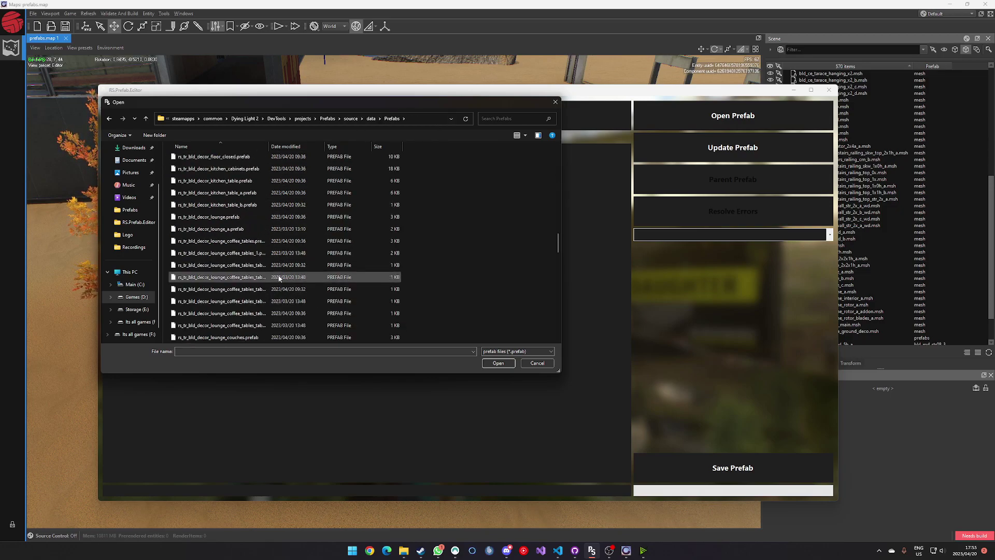
scroll(281, 280, "down", 10)
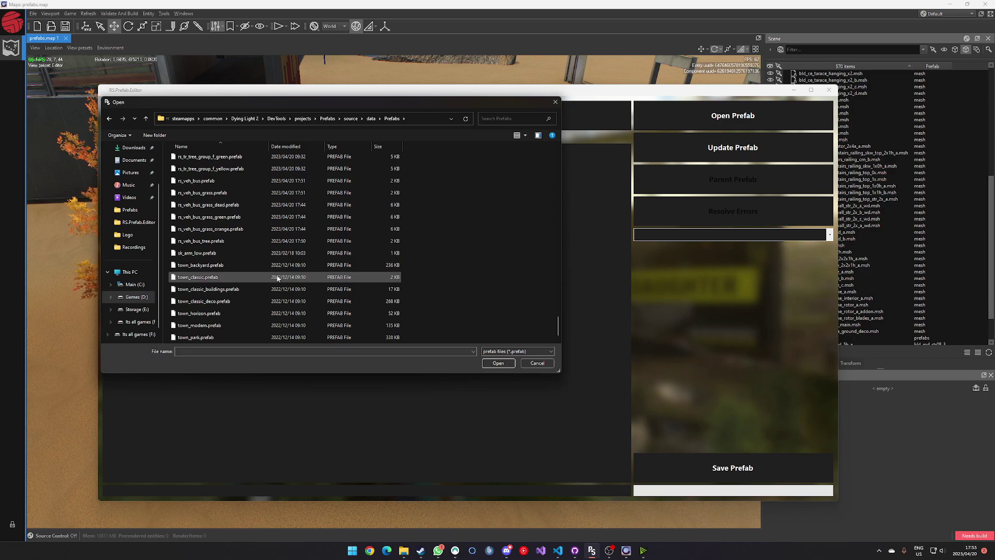
left_click(214, 242)
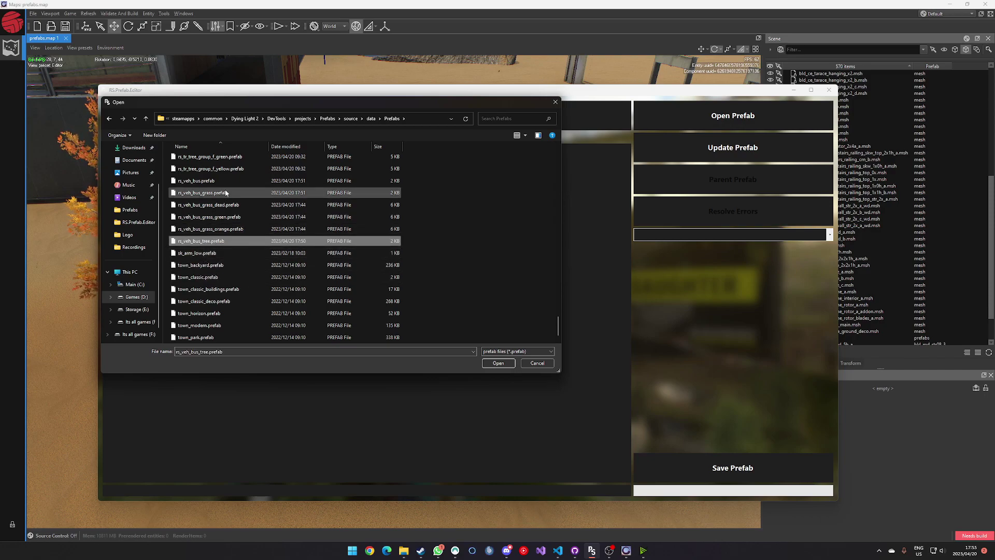
left_click(204, 181)
left_click(506, 365)
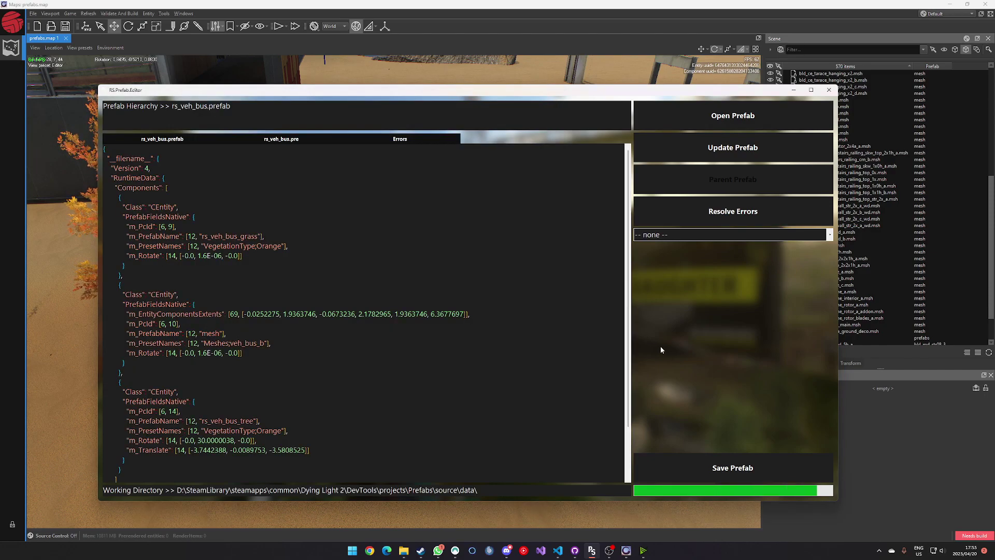
Step: Examine the bus prefab's component code, its rs_veh_bus.pre preset file and its list of errors
left_click_drag(628, 282, 635, 361)
scroll(600, 277, "up", 2)
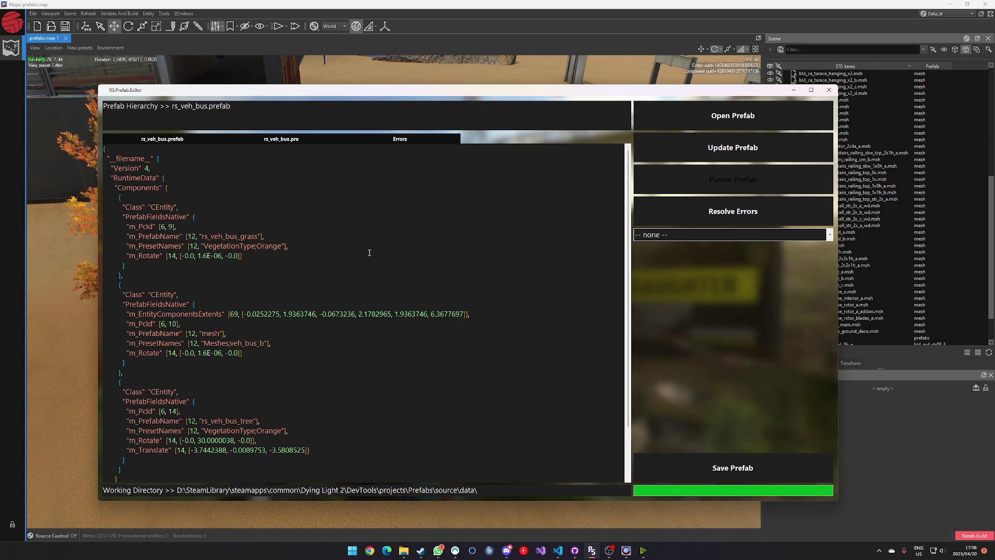
left_click(290, 140)
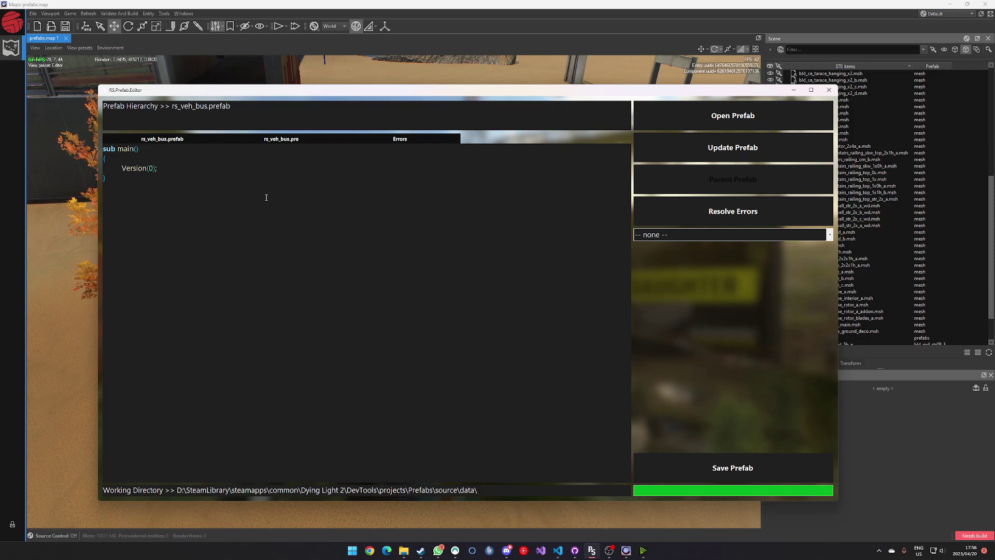
left_click(191, 139)
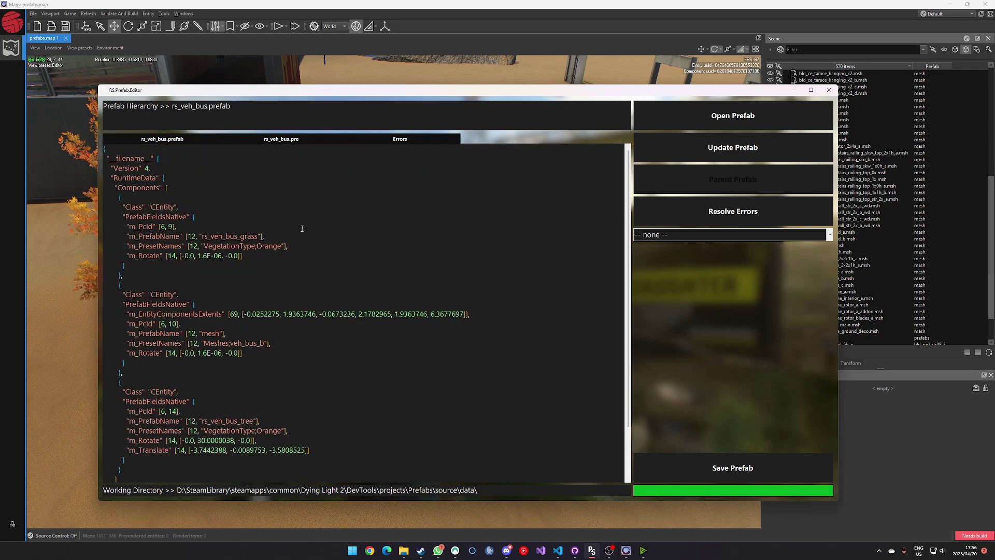
scroll(311, 337, "down", 2)
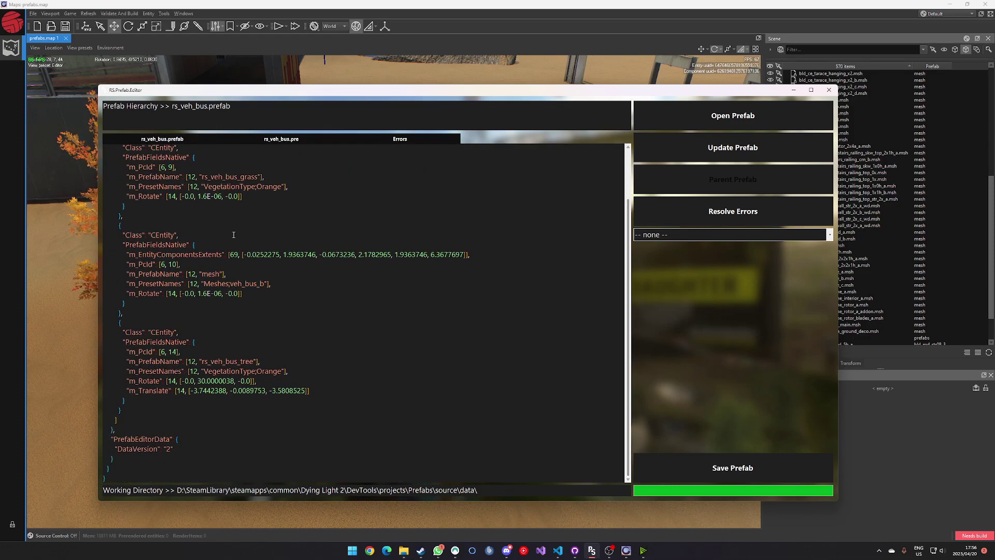
scroll(349, 387, "up", 2)
scroll(348, 387, "down", 2)
scroll(348, 387, "up", 2)
left_click(413, 139)
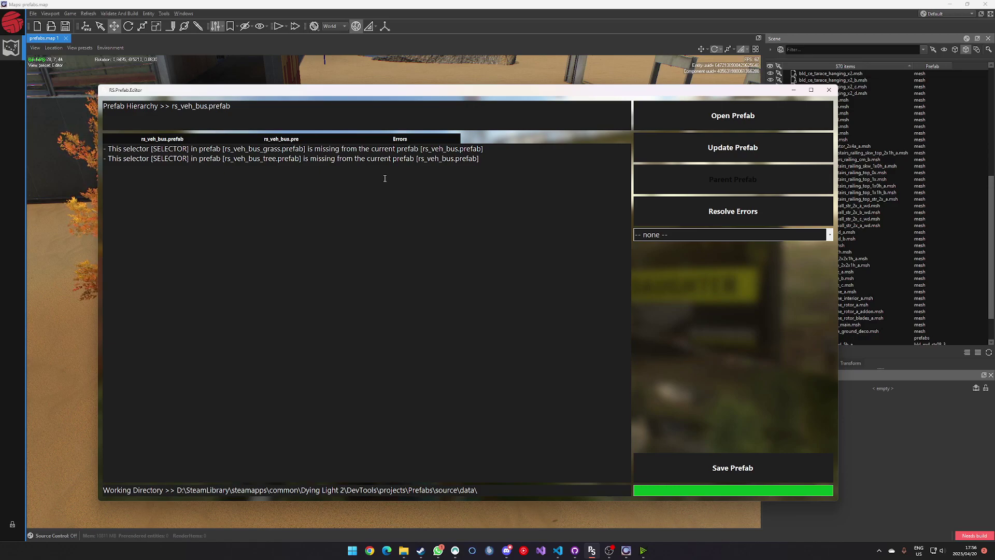
left_click(161, 140)
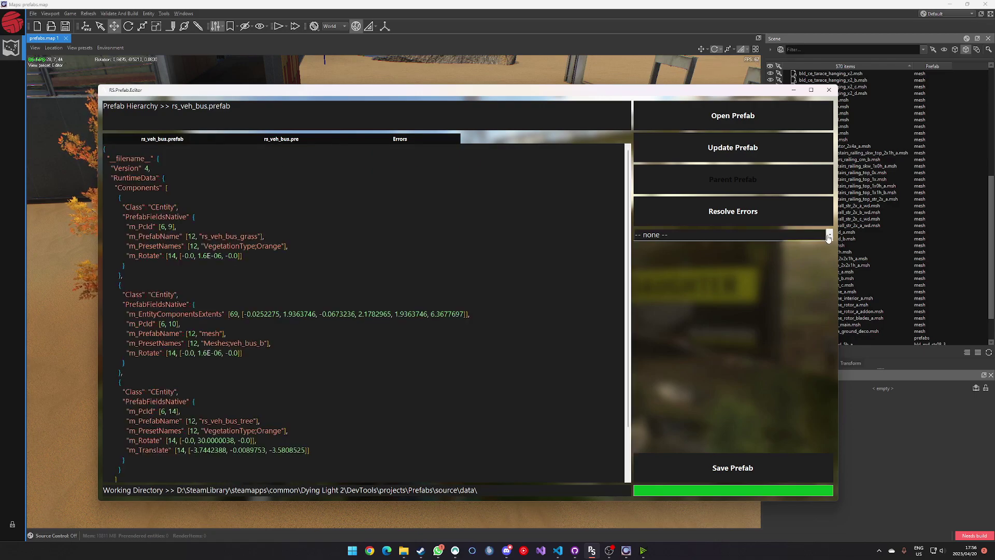
Step: Open the child prefab rs_veh_bus_grass.prefab and read through its virtual fields and components
left_click(714, 235)
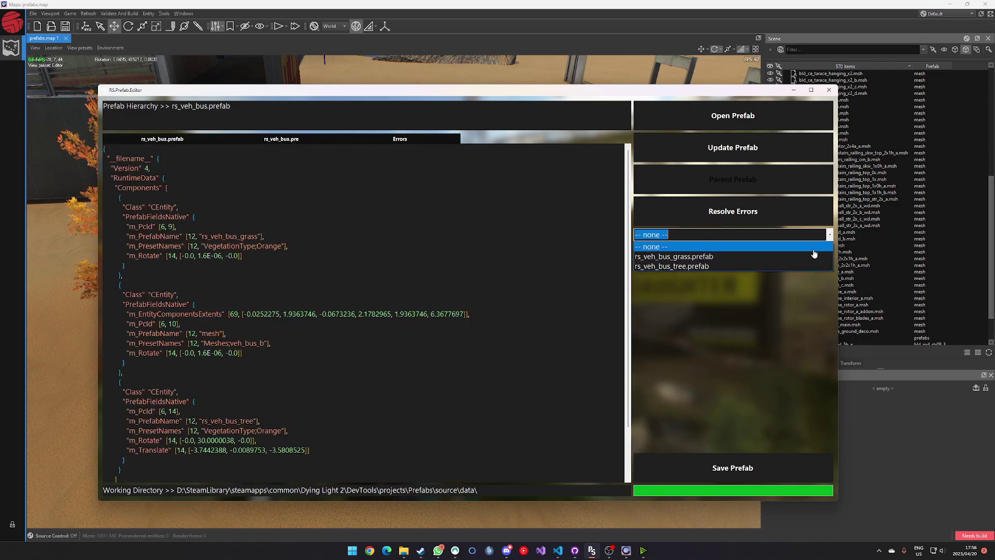
left_click(702, 257)
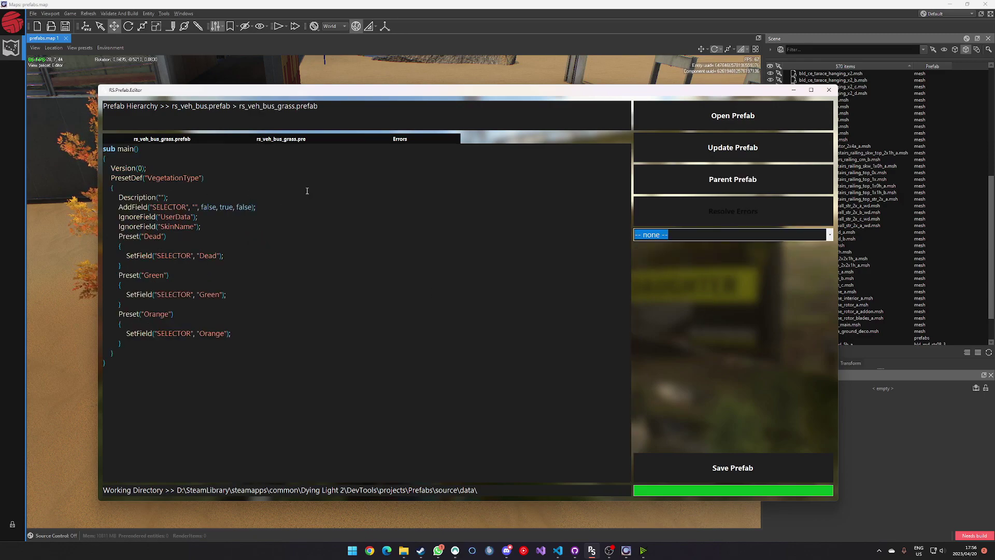
left_click(199, 141)
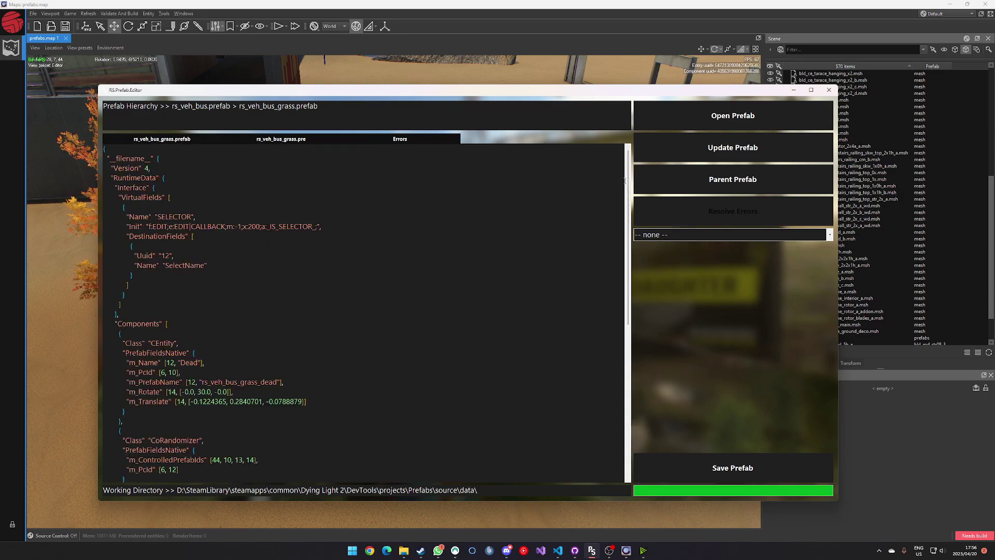
scroll(223, 298, "down", 2)
scroll(222, 297, "down", 6)
scroll(192, 457, "up", 10)
scroll(191, 458, "down", 10)
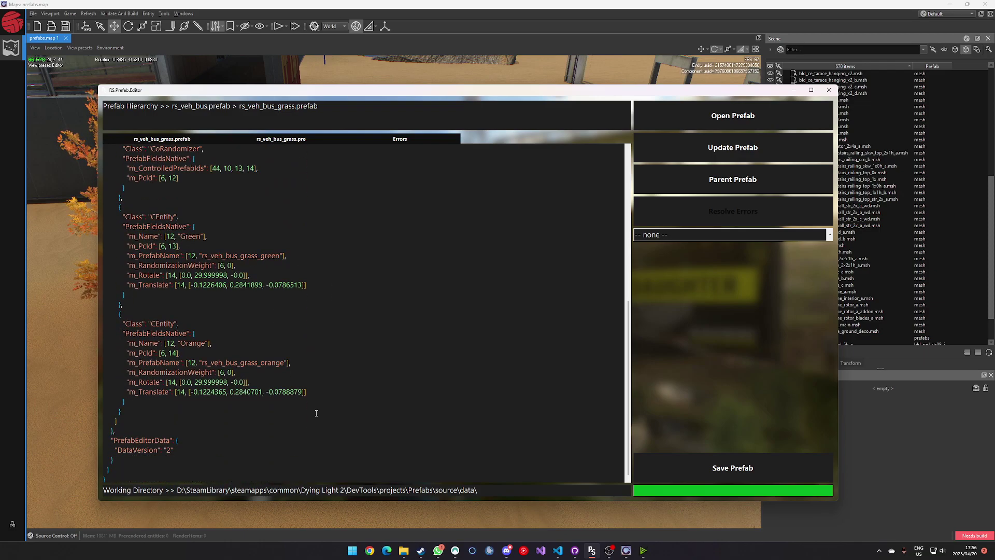
scroll(318, 450, "up", 10)
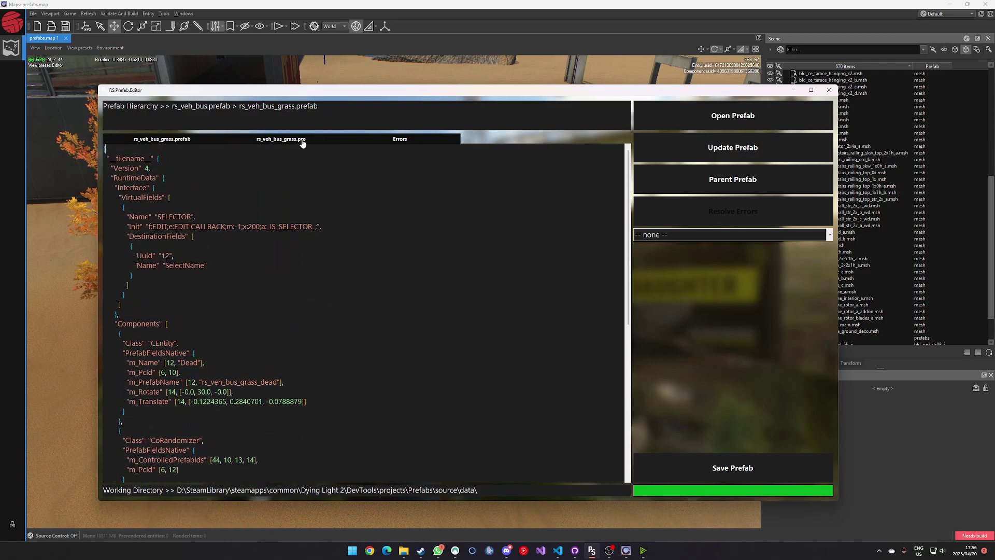
Step: Compare the VegetationType preset definition in rs_veh_bus_grass.pre with the grass prefab's list of errors
left_click(281, 138)
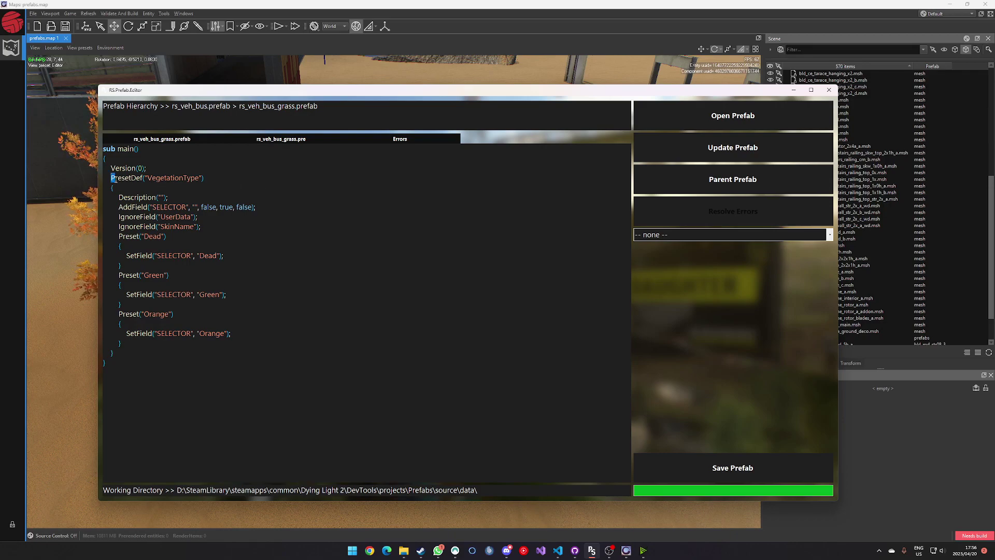
left_click_drag(111, 177, 223, 179)
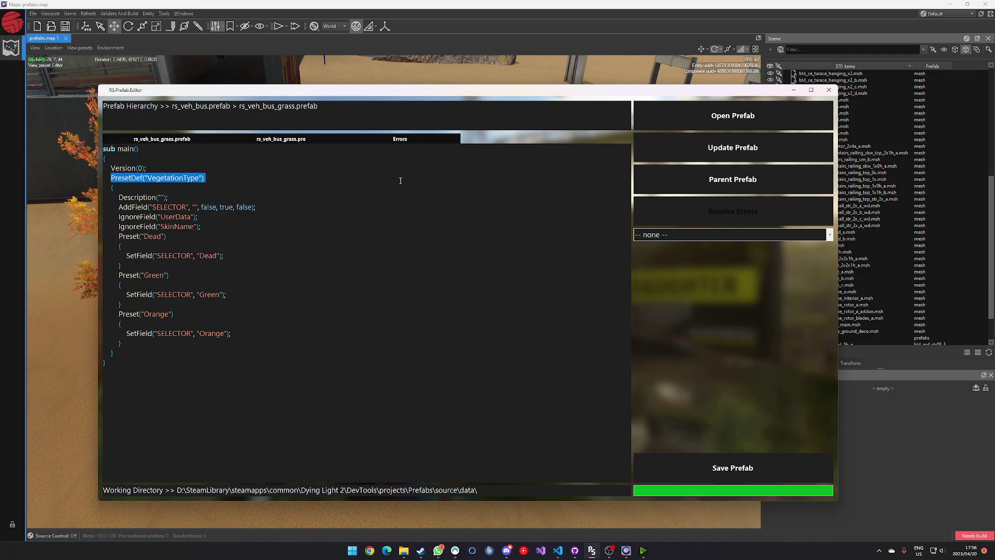
left_click(404, 140)
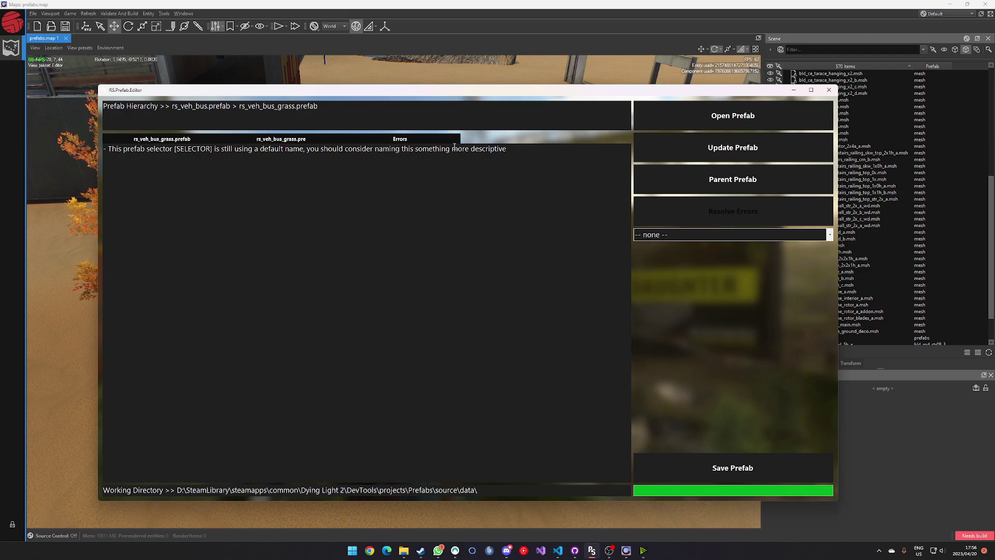
left_click(249, 142)
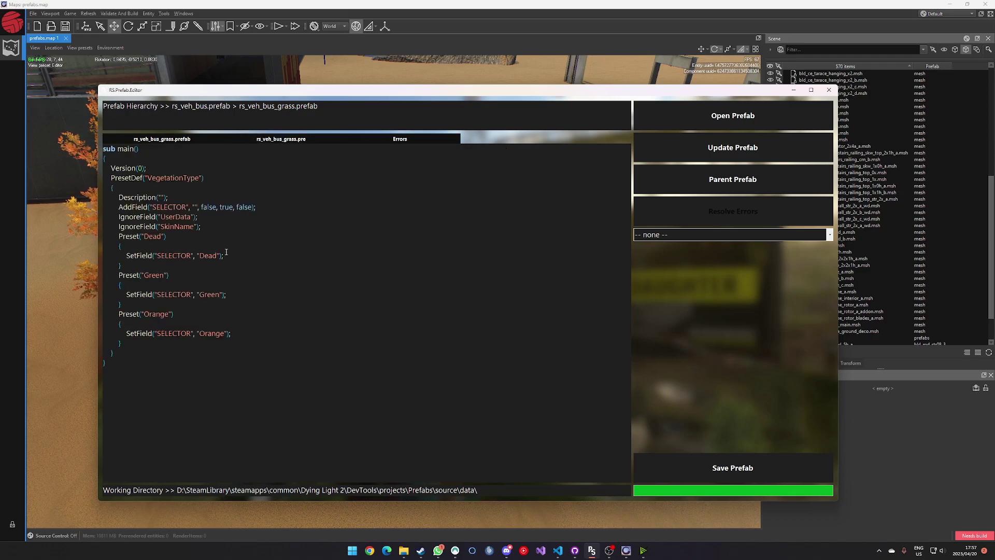
left_click(396, 139)
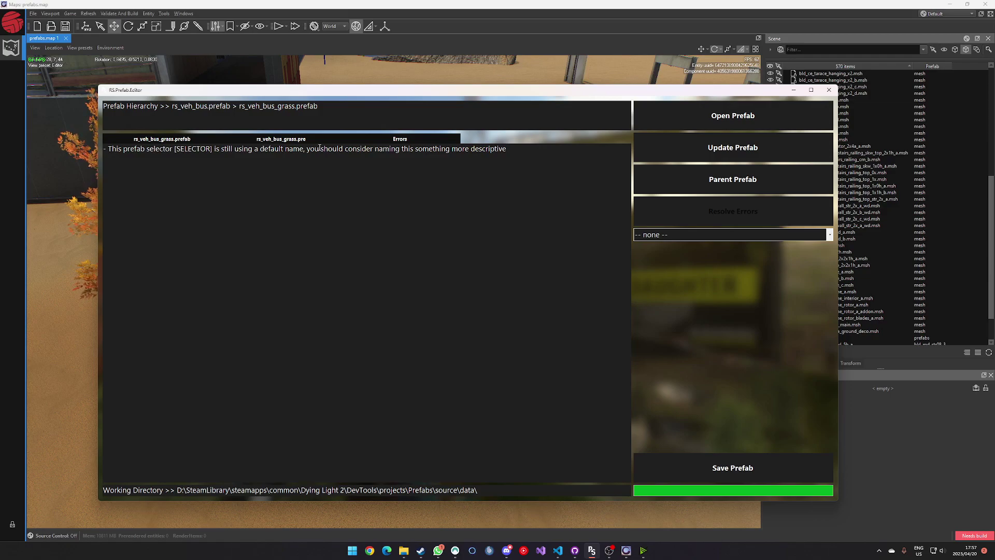
Step: In rs_veh_bus_grass.pre, replace SELECTOR with VegetationType in the AddField line and the Dead, Green and Orange SetField lines
left_click(281, 139)
double_click(173, 178)
key("ctrl+c")
double_click(170, 207)
key("ctrl+v")
double_click(174, 255)
key("ctrl+v")
double_click(174, 294)
key("ctrl+v")
double_click(174, 333)
key("ctrl+v")
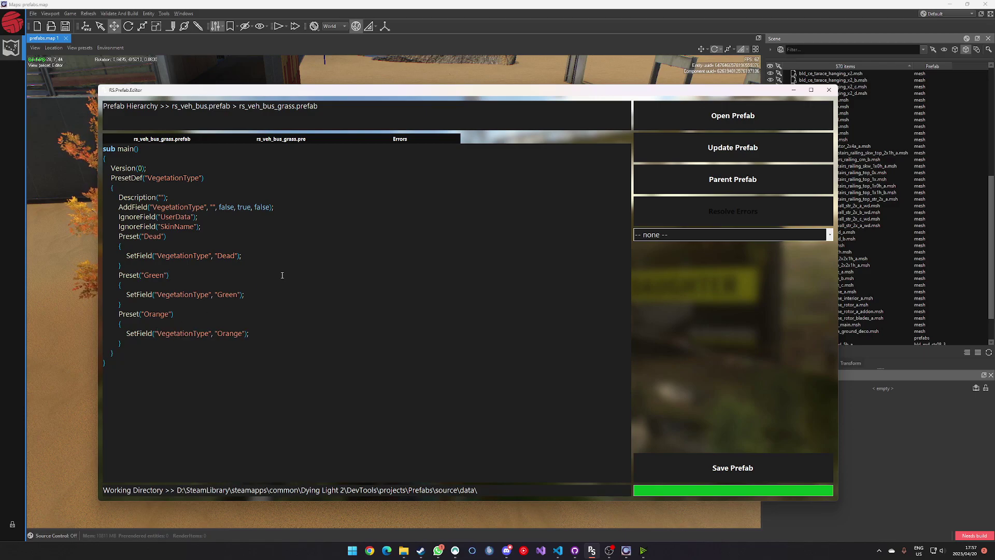
Step: Rename the SELECTOR virtual field in rs_veh_bus_grass.prefab to VegetationType
left_click(401, 139)
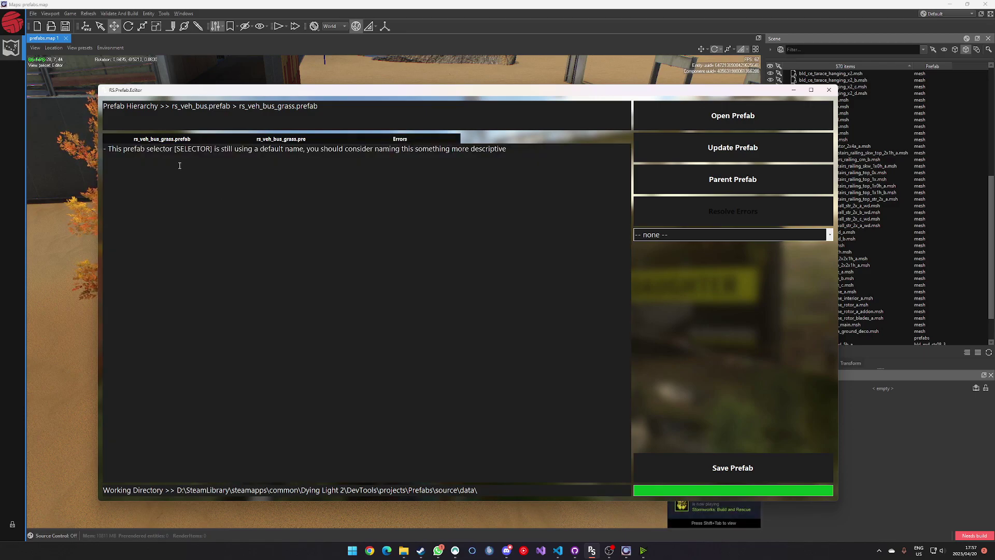
left_click(162, 139)
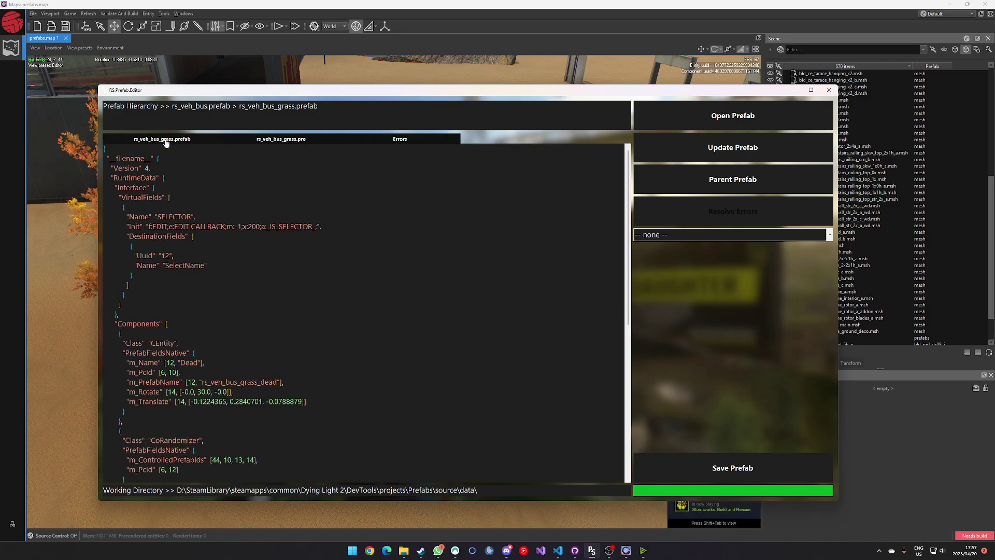
double_click(172, 216)
key("ctrl+v")
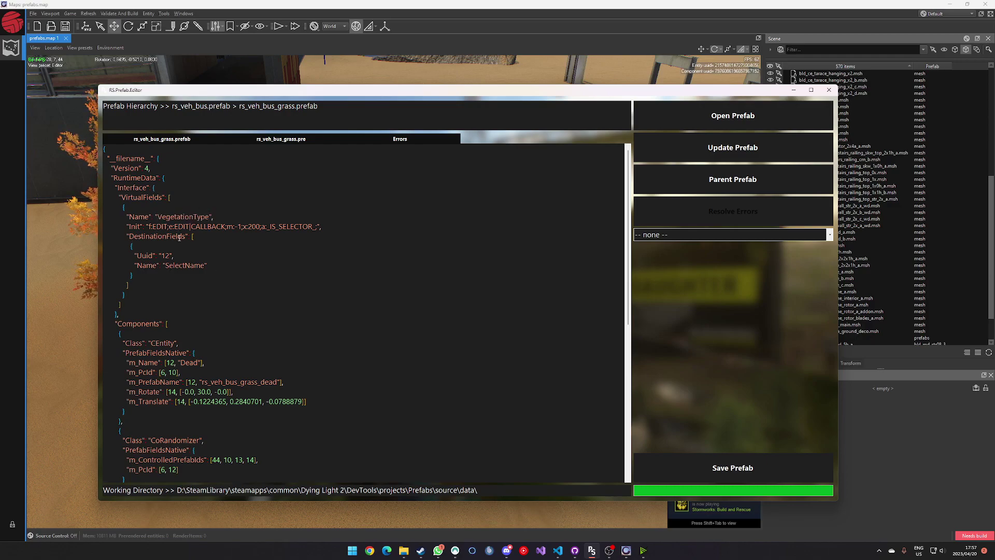
Step: Review the edited grass prefab and preset code, and update the prefab with the changes
scroll(223, 280, "down", 2)
scroll(247, 339, "up", 2)
left_click(399, 139)
left_click(281, 139)
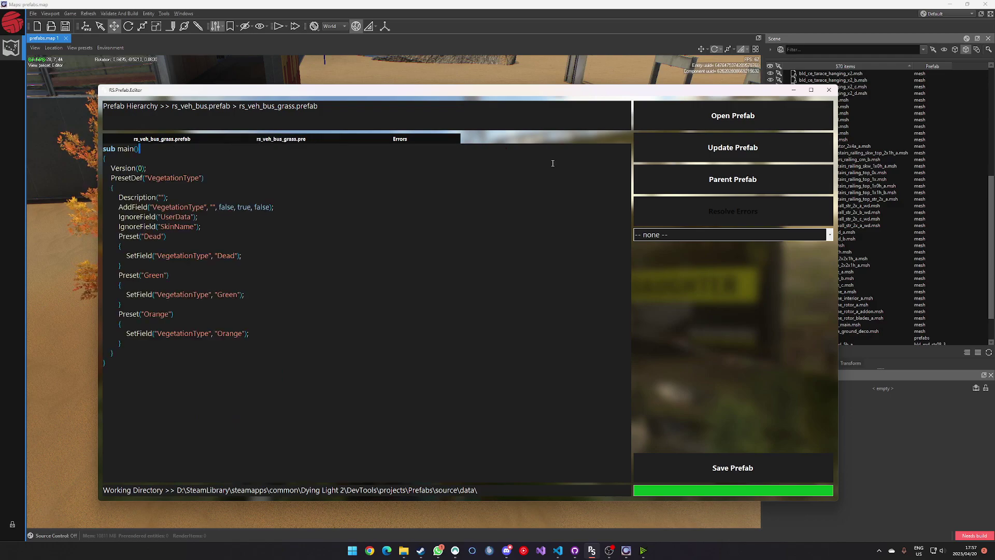
left_click(176, 140)
left_click(239, 139)
left_click(733, 147)
left_click(542, 299)
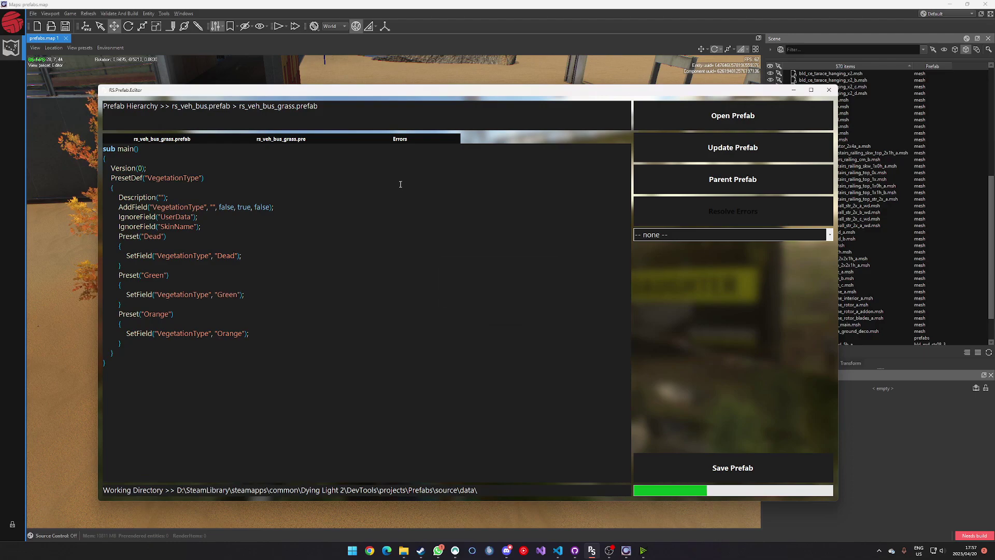
Step: Recheck the updated grass prefab's error list, preset file and prefab code
left_click(400, 139)
left_click(273, 140)
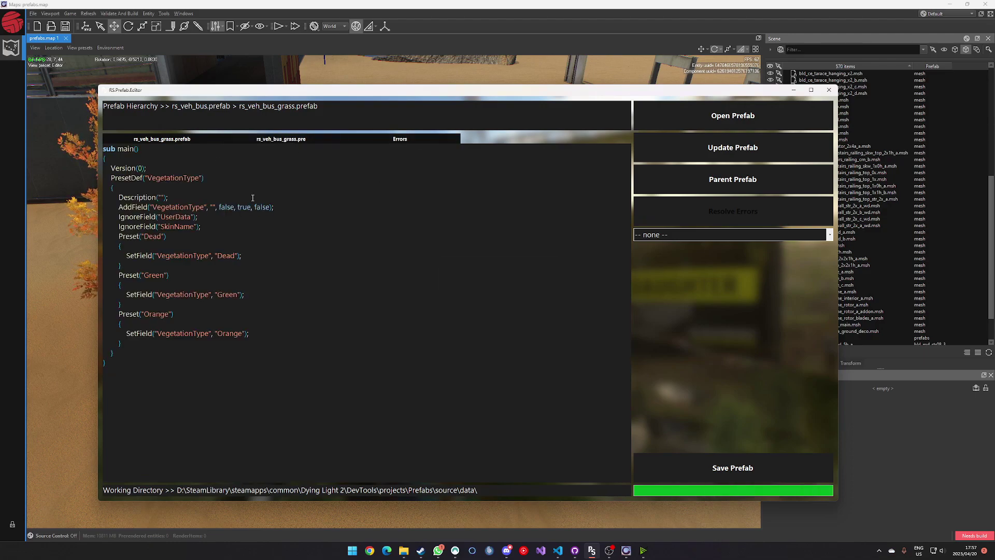
left_click(171, 140)
scroll(241, 224, "down", 10)
scroll(347, 386, "up", 6)
scroll(348, 386, "up", 5)
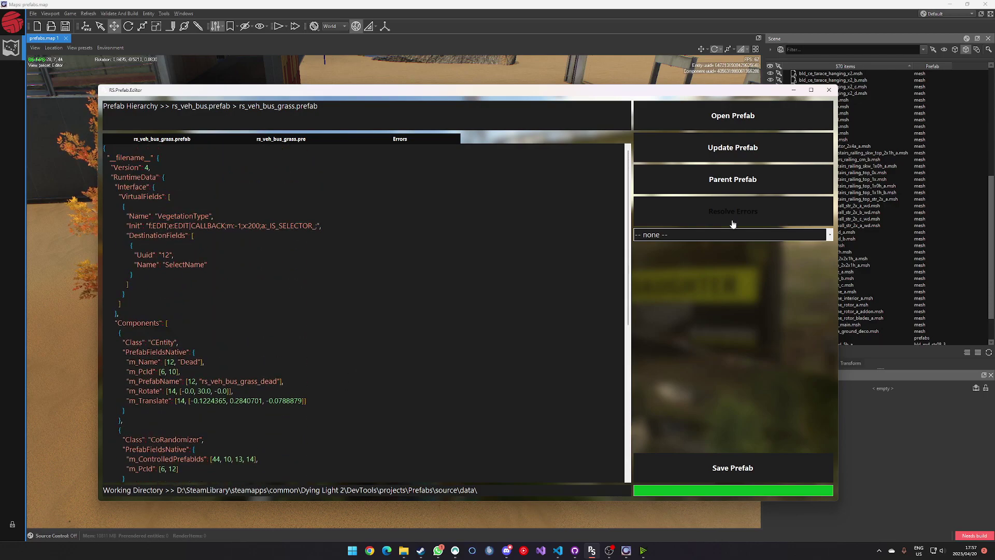
Step: Return to the parent rs_veh_bus.prefab and open its child rs_veh_bus_tree.prefab, showing the rs_veh_bus_tree.pre preset code
left_click(752, 184)
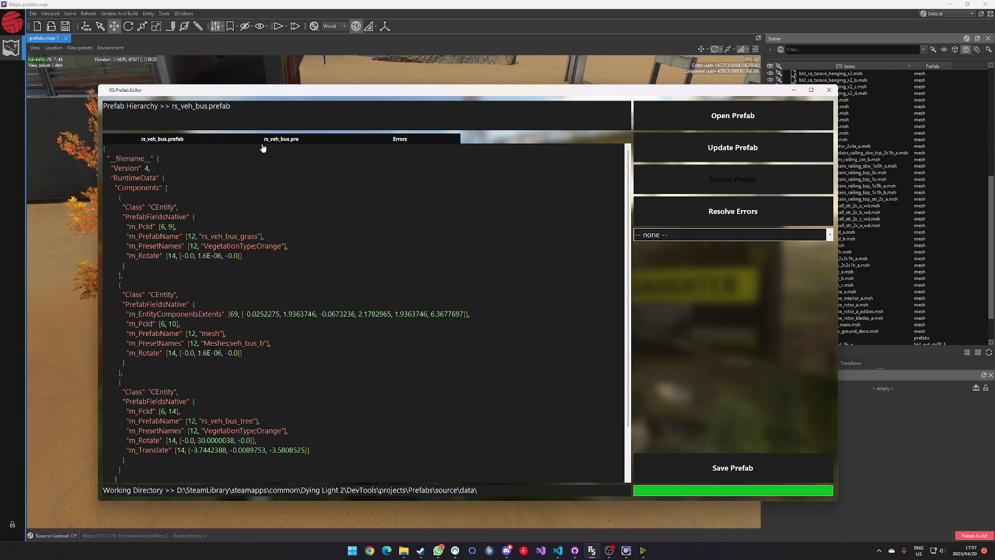
left_click(829, 235)
left_click(829, 235)
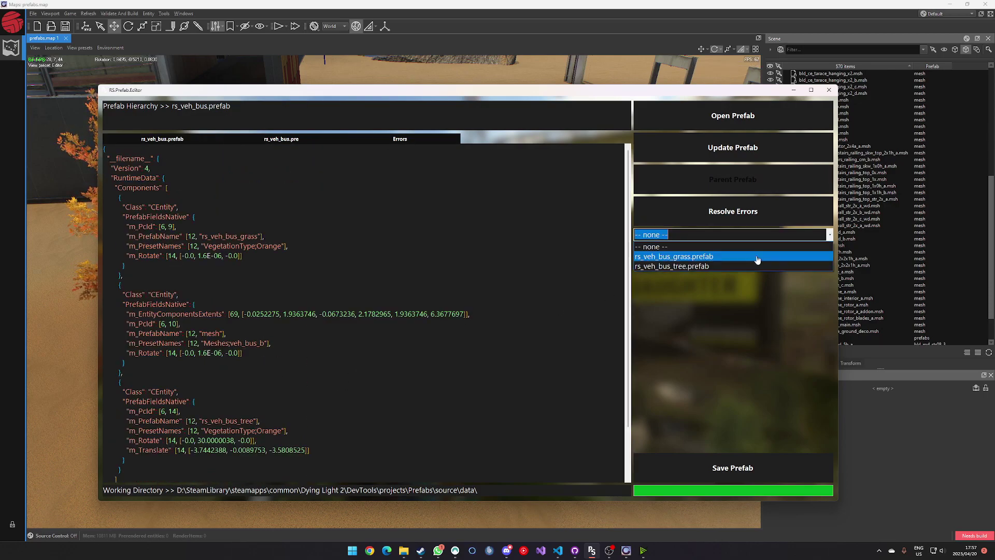
left_click(668, 268)
left_click(400, 139)
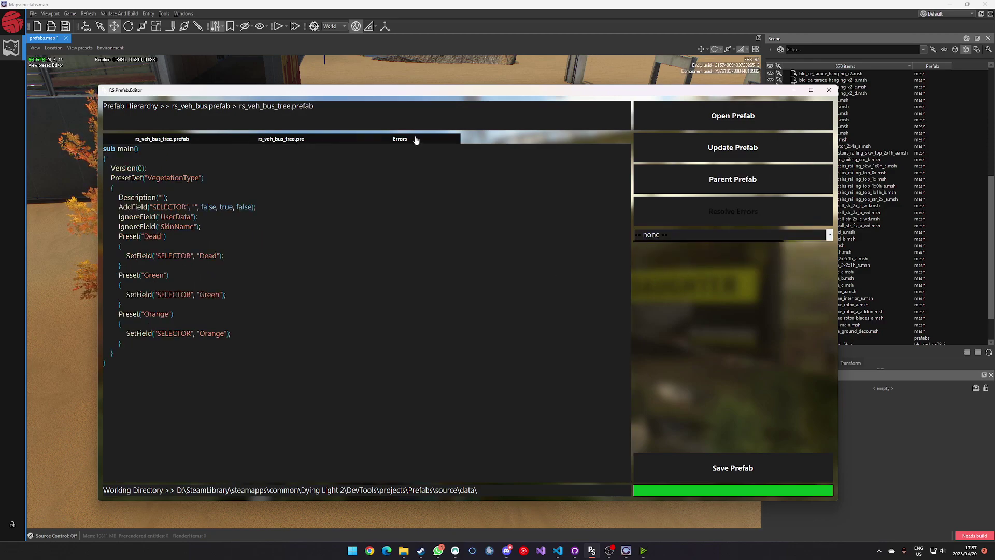
left_click(185, 140)
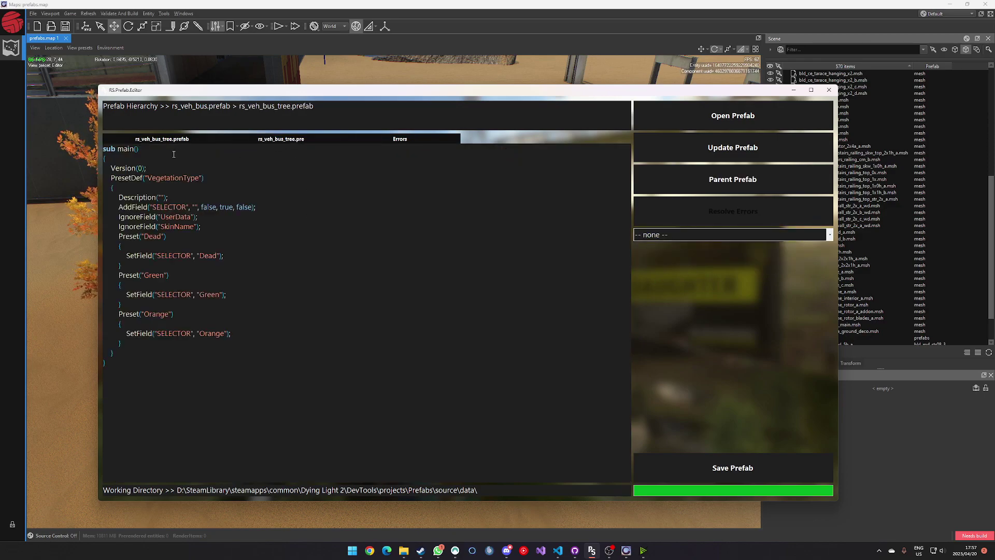
Step: In rs_veh_bus_tree.pre, replace SELECTOR with VegetationType in the AddField line and the Dead, Green and Orange SetField lines
double_click(174, 177)
double_click(174, 207)
key("ctrl+v")
double_click(168, 256)
key("ctrl+v")
double_click(169, 294)
key("ctrl+v")
double_click(181, 333)
key("ctrl+v")
Step: Rename the virtual field in rs_veh_bus_tree.prefab to VegetationType and update the prefab
left_click(208, 140)
double_click(178, 217)
key("ctrl+v")
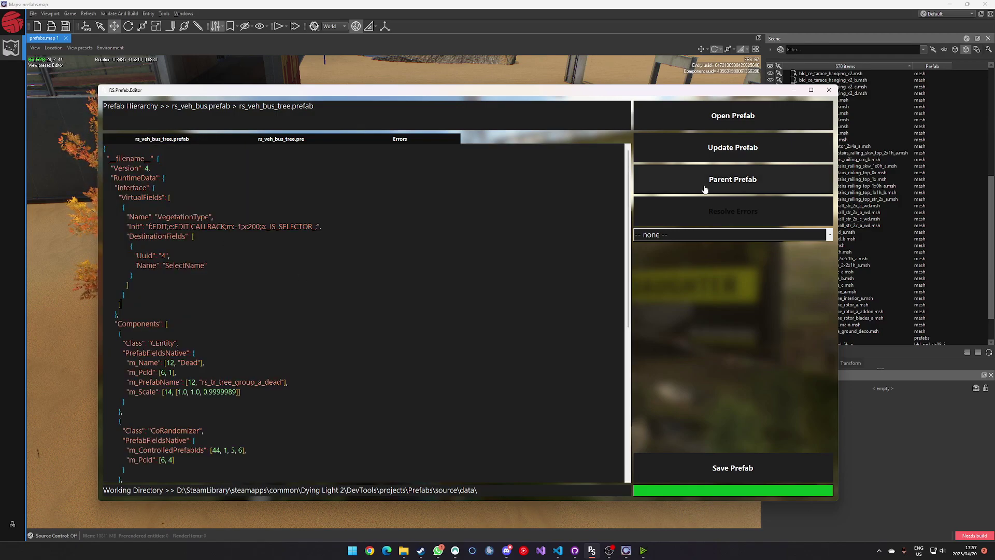
left_click(725, 148)
left_click(525, 298)
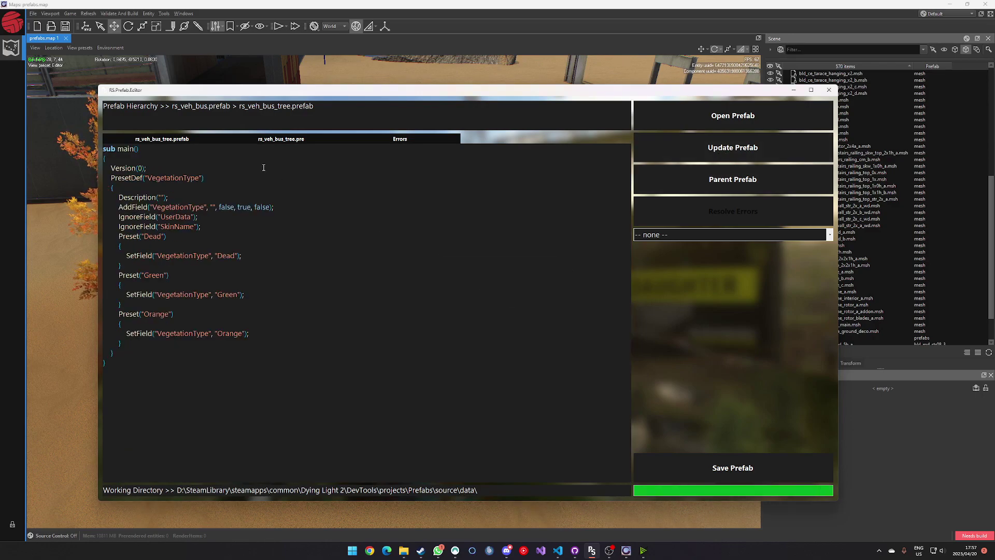
Step: Review the updated tree prefab's preset file and prefab code
left_click(281, 139)
left_click(169, 140)
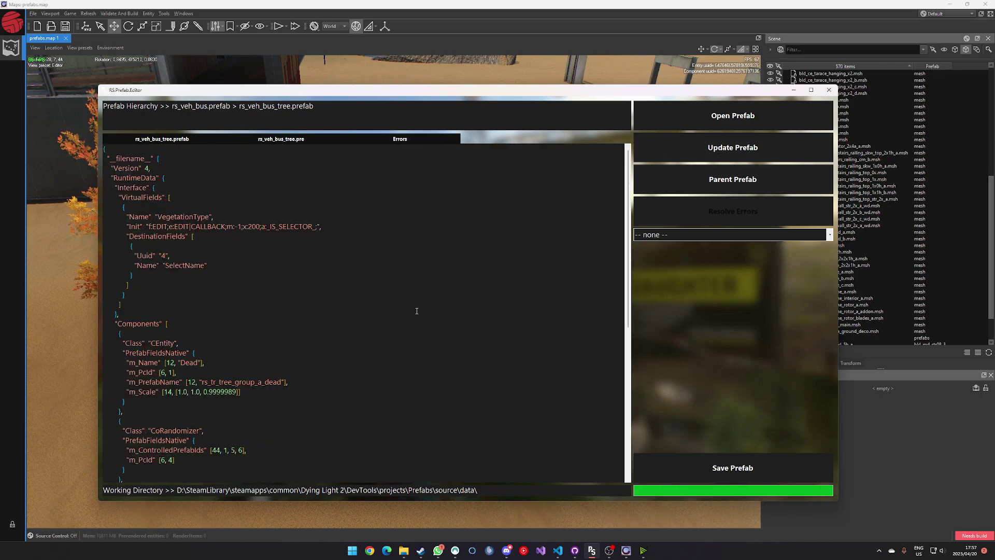
scroll(337, 337, "down", 8)
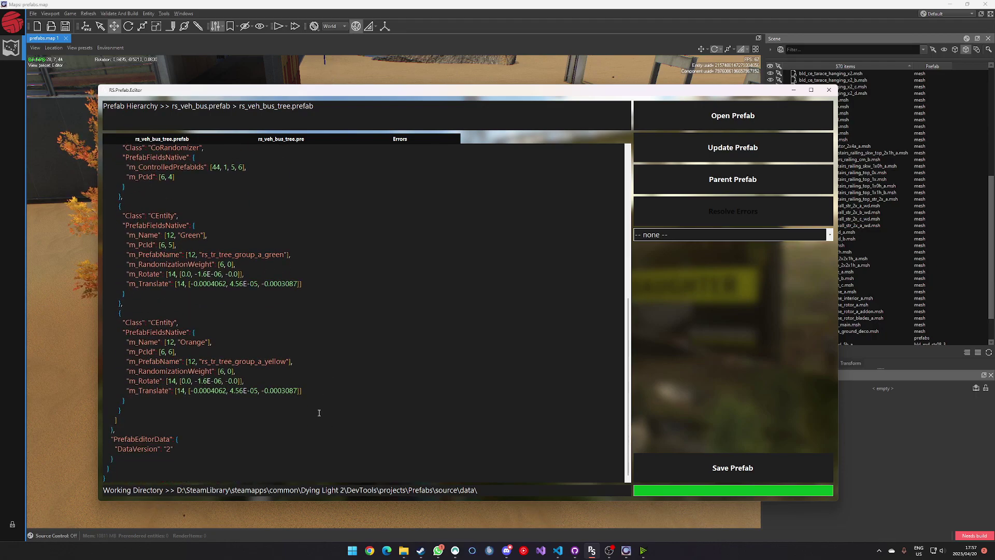
scroll(314, 366, "up", 8)
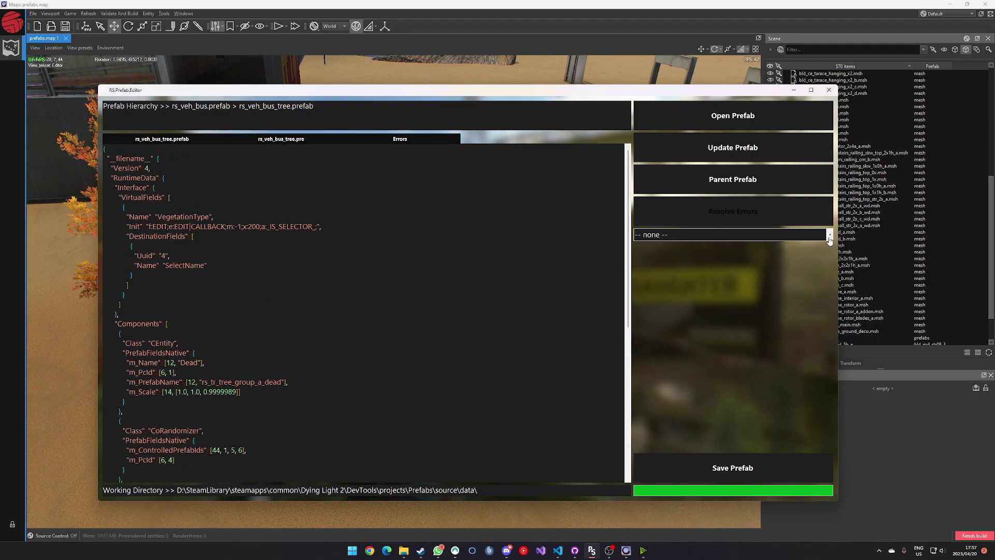
Step: Return to the parent rs_veh_bus.prefab and examine its prefab code and its list of selector errors
left_click(746, 185)
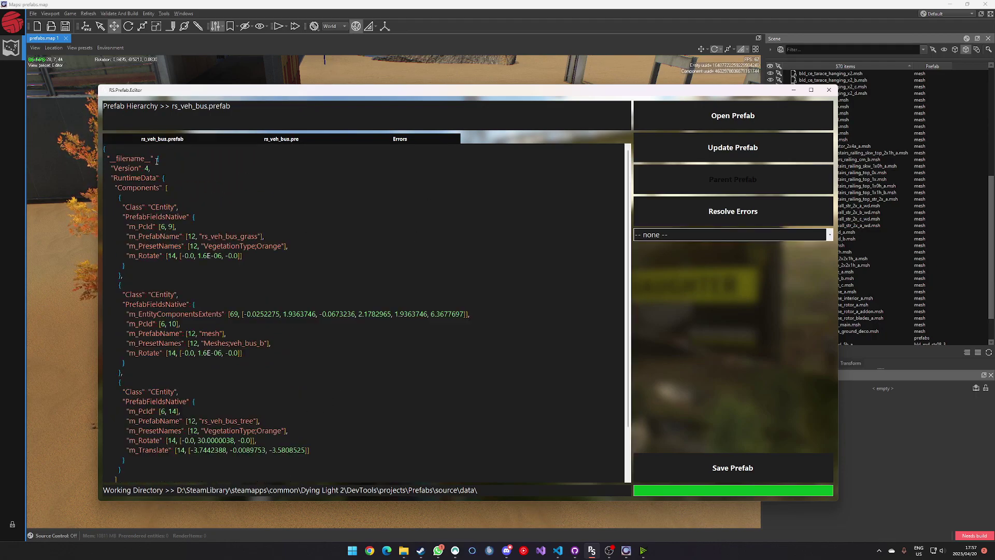
scroll(286, 270, "down", 2)
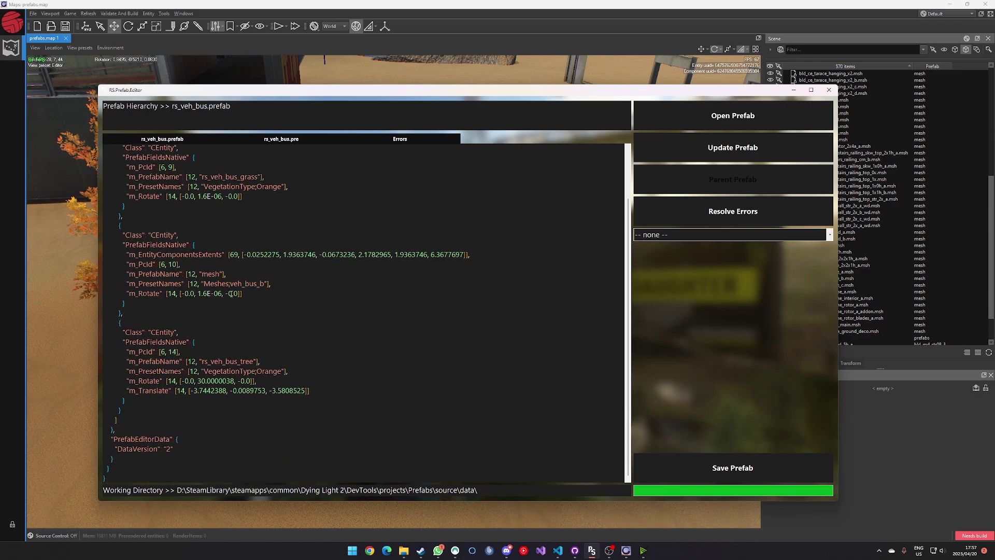
scroll(302, 406, "up", 2)
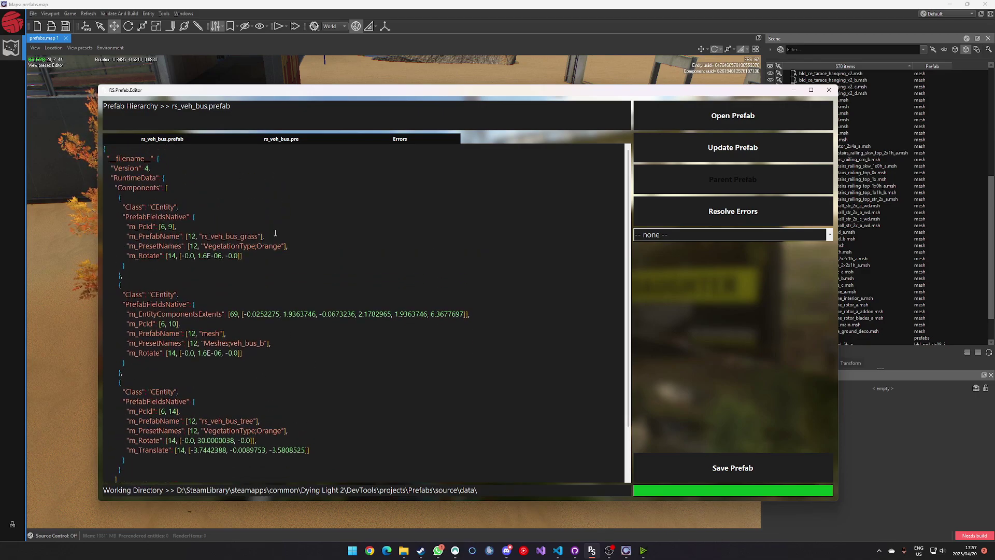
left_click(401, 139)
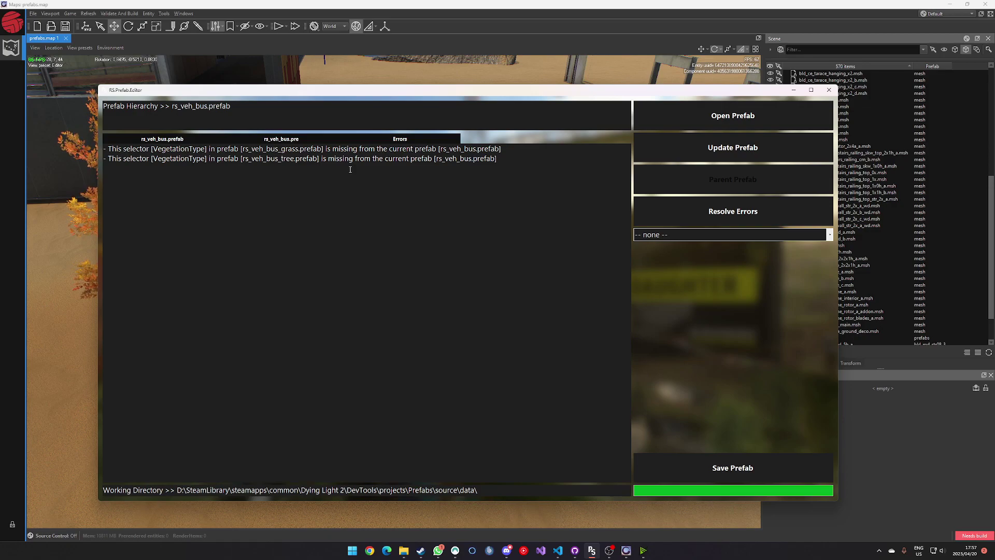
left_click_drag(110, 150, 501, 151)
left_click(507, 161)
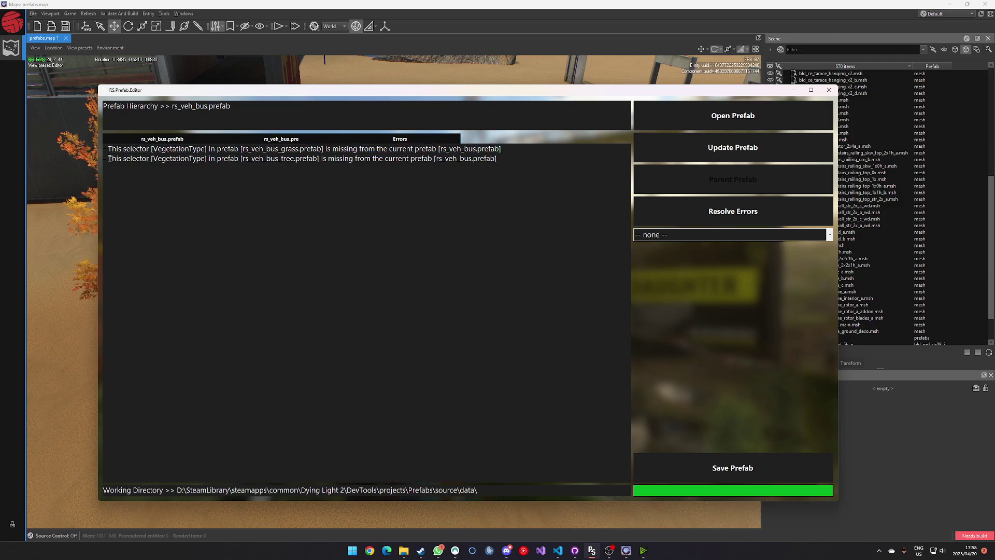
left_click_drag(110, 157, 480, 159)
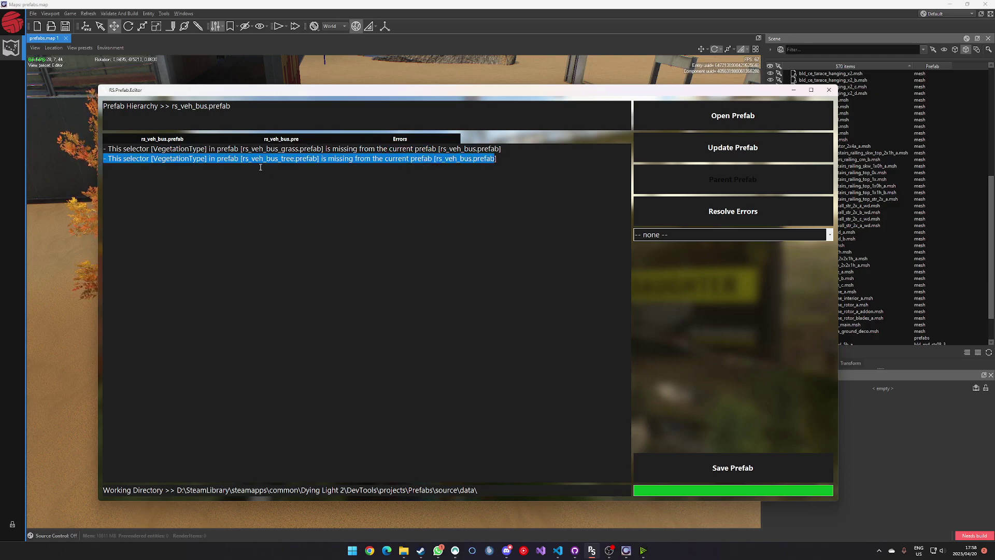
left_click(148, 140)
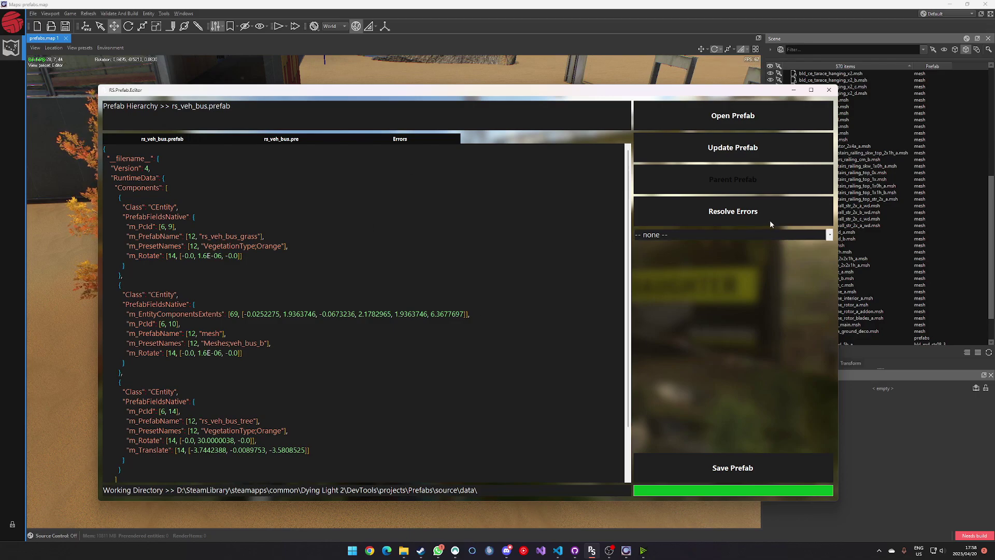
left_click(412, 141)
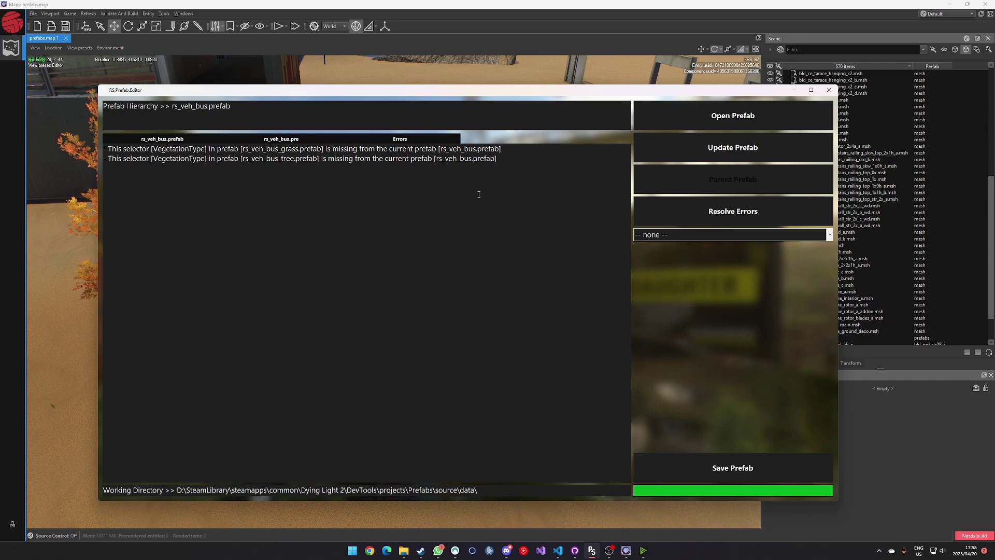
left_click(164, 140)
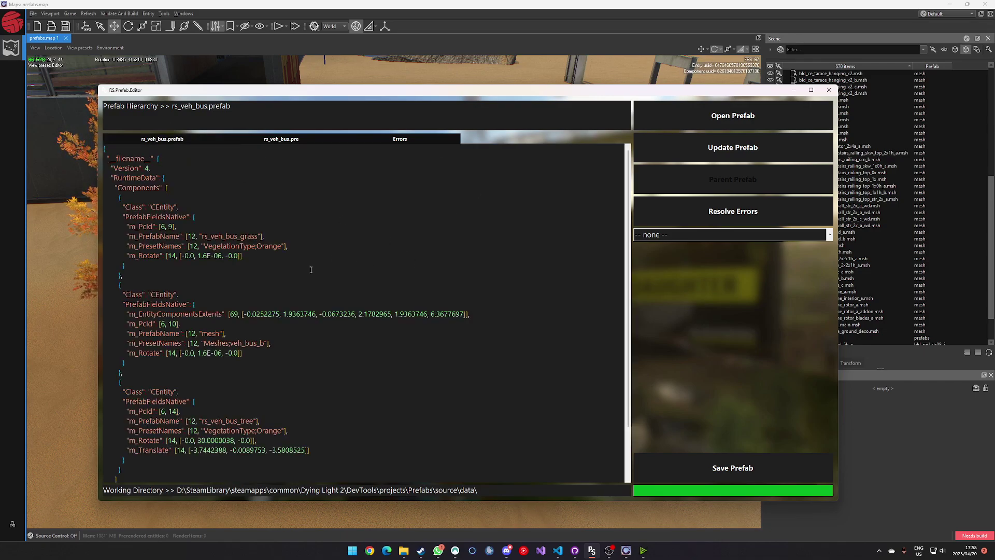
scroll(439, 425, "down", 3)
scroll(453, 428, "up", 3)
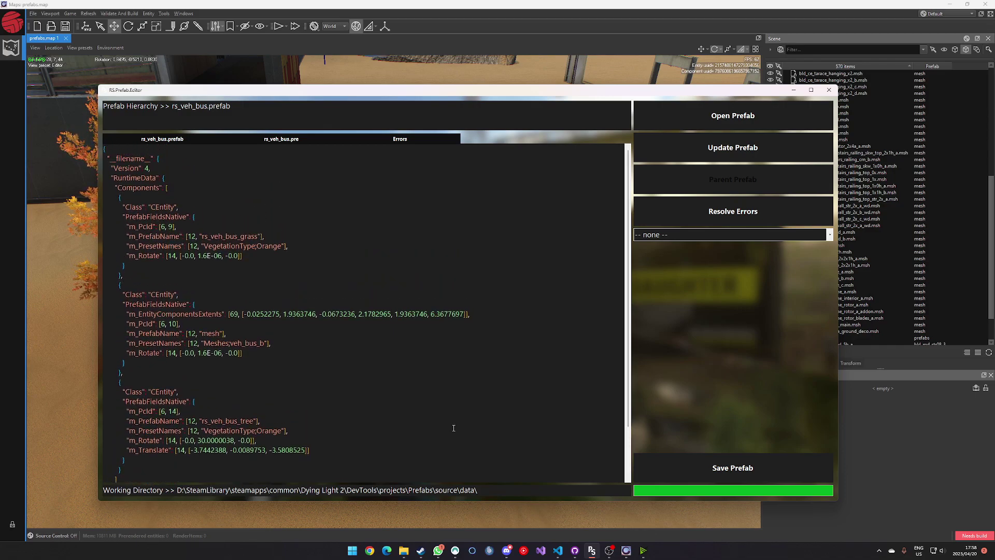
Step: Resolve the missing selector errors in rs_veh_bus.prefab automatically, and review the generated virtual fields, preset code and error list
left_click(806, 215)
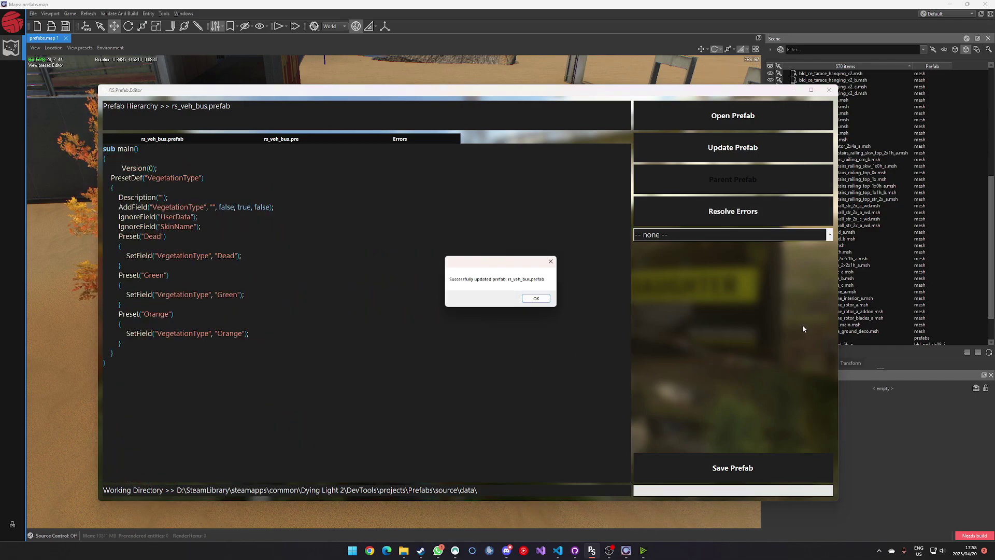
left_click(536, 298)
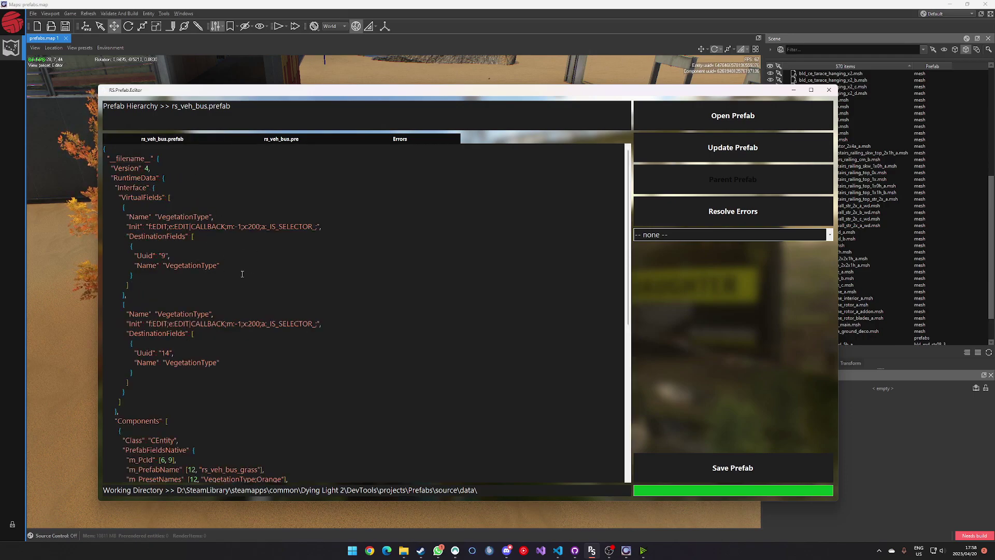
scroll(223, 310, "down", 10)
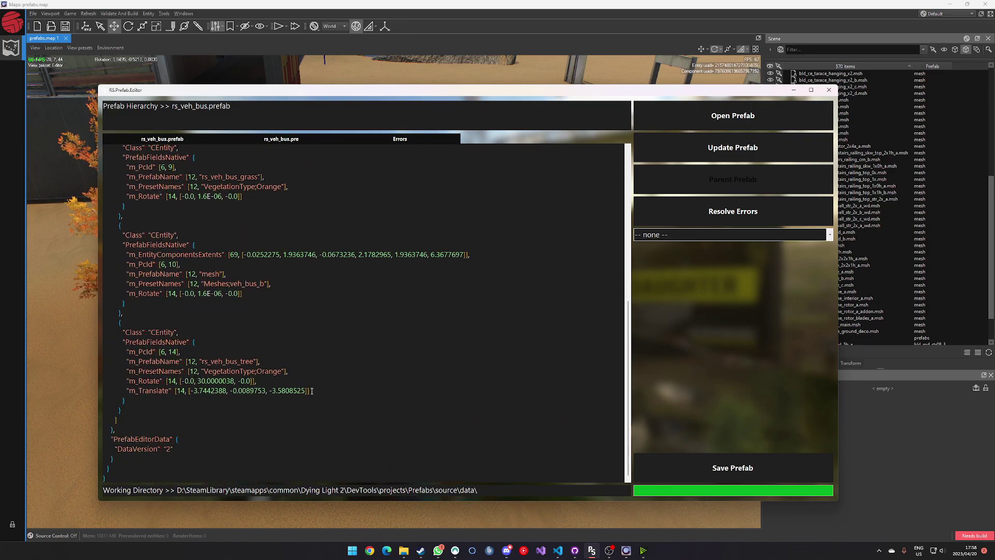
scroll(232, 354, "up", 10)
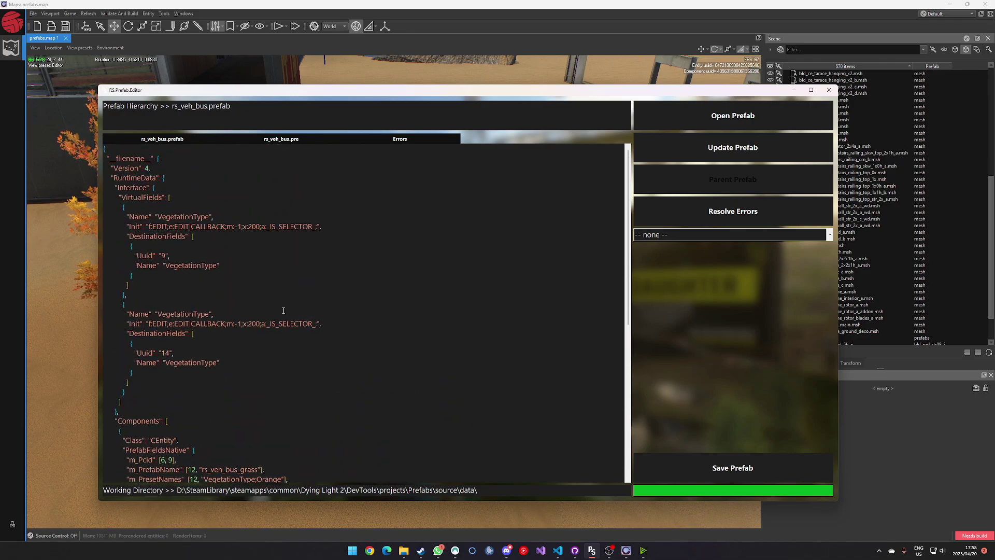
left_click(282, 138)
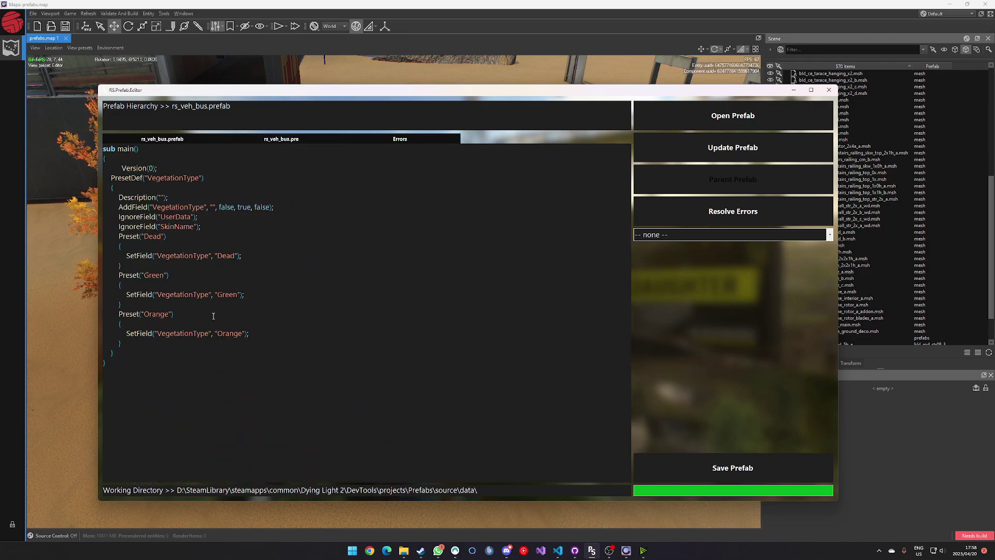
left_click(165, 139)
left_click(421, 140)
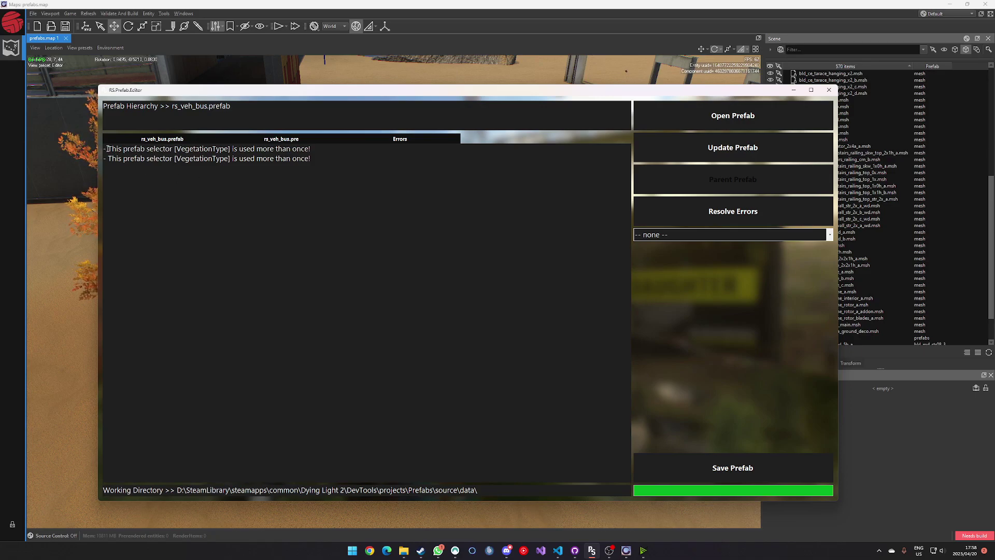
left_click_drag(105, 150, 332, 158)
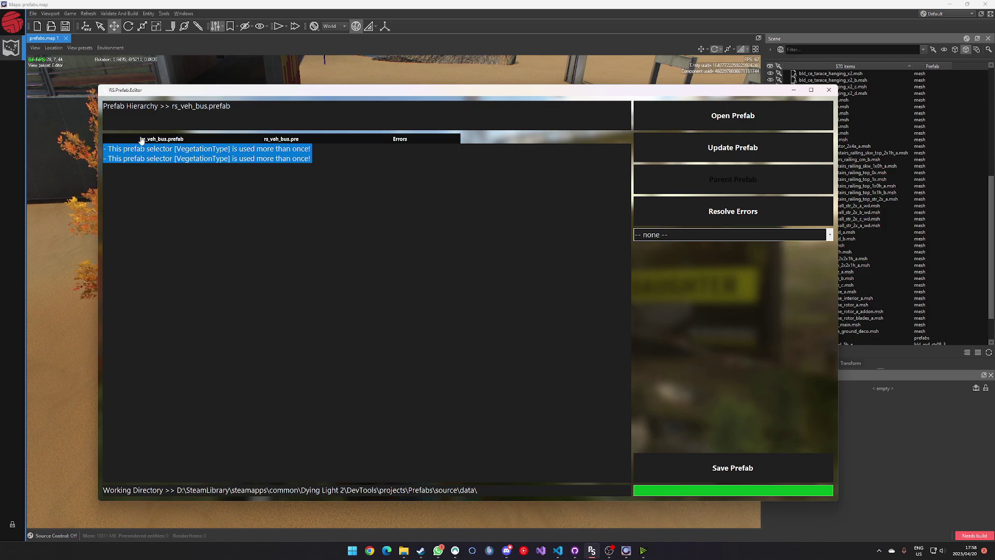
left_click(162, 139)
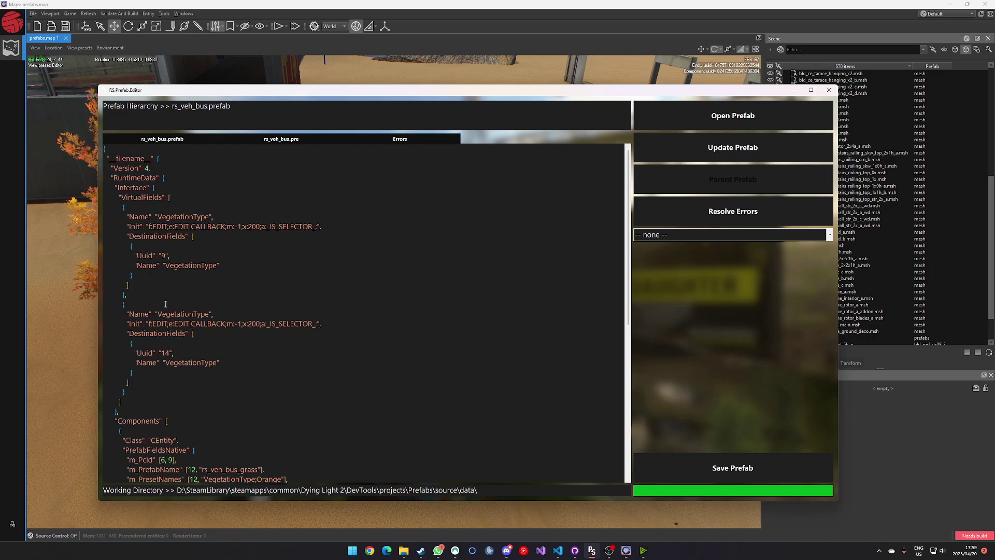
Step: Copy the Uuid 14 VegetationType destination block into the first virtual field's DestinationFields, after the Uuid 9 block and separated by a comma
left_click_drag(136, 372, 129, 347)
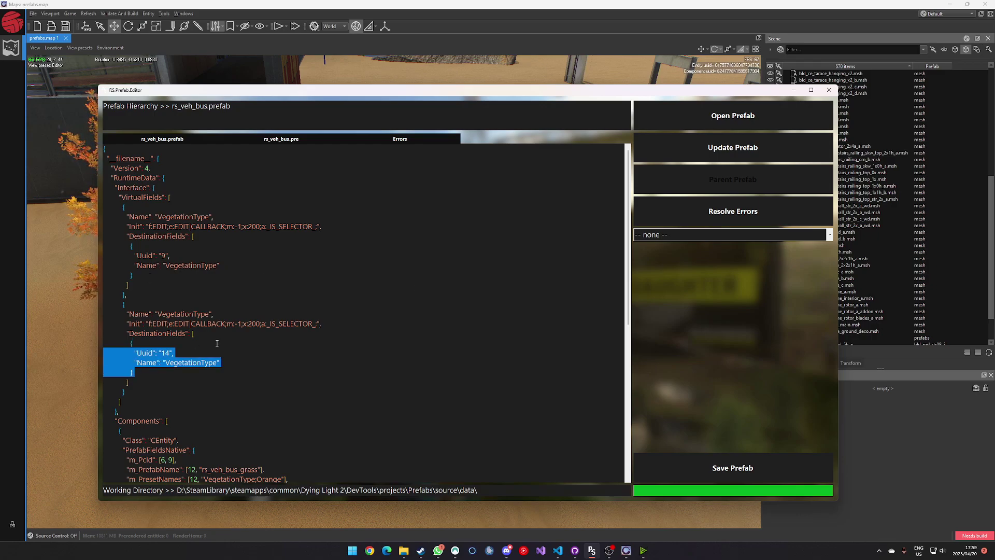
left_click_drag(217, 342, 210, 334)
key("ctrl+c")
left_click(144, 276)
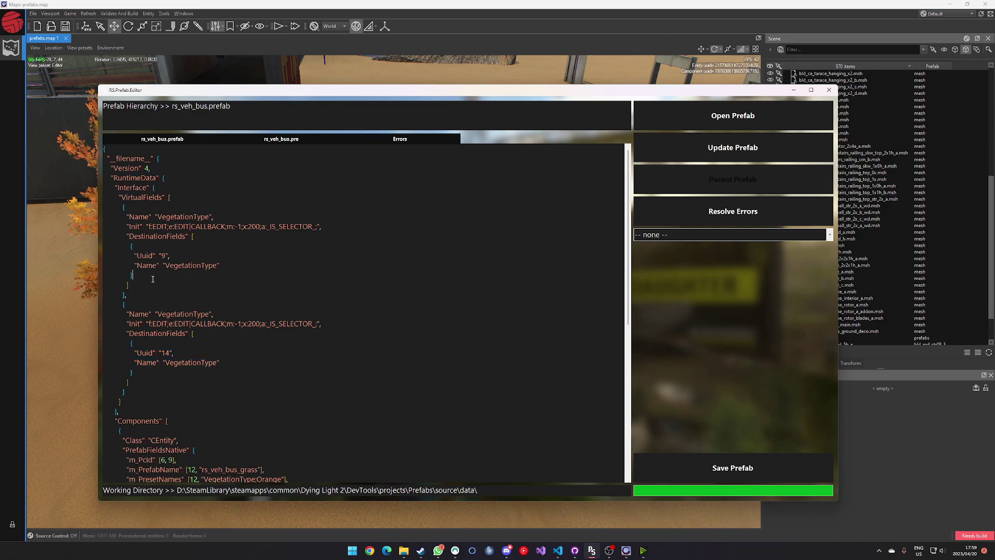
key("ctrl+v")
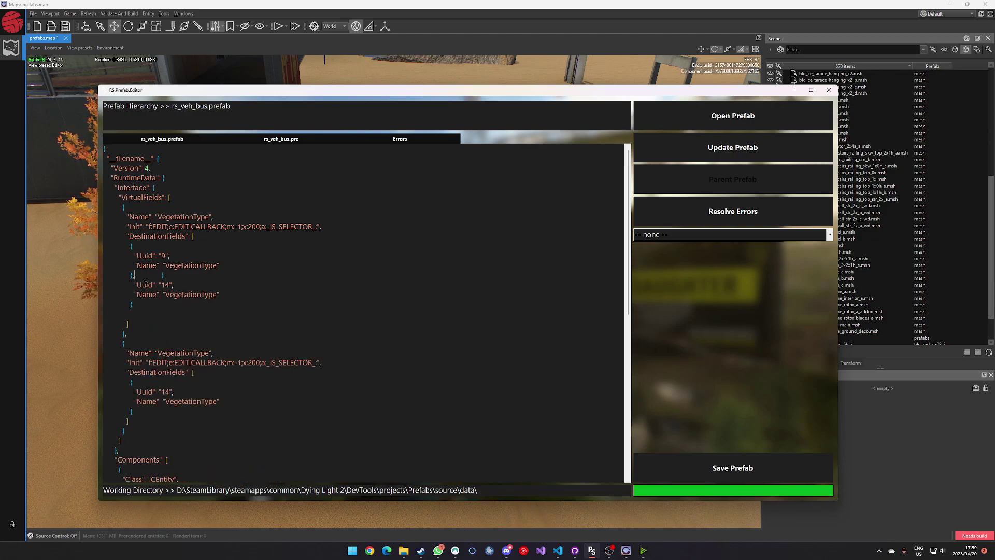
key("Return")
left_click(174, 323)
key("BackSpace")
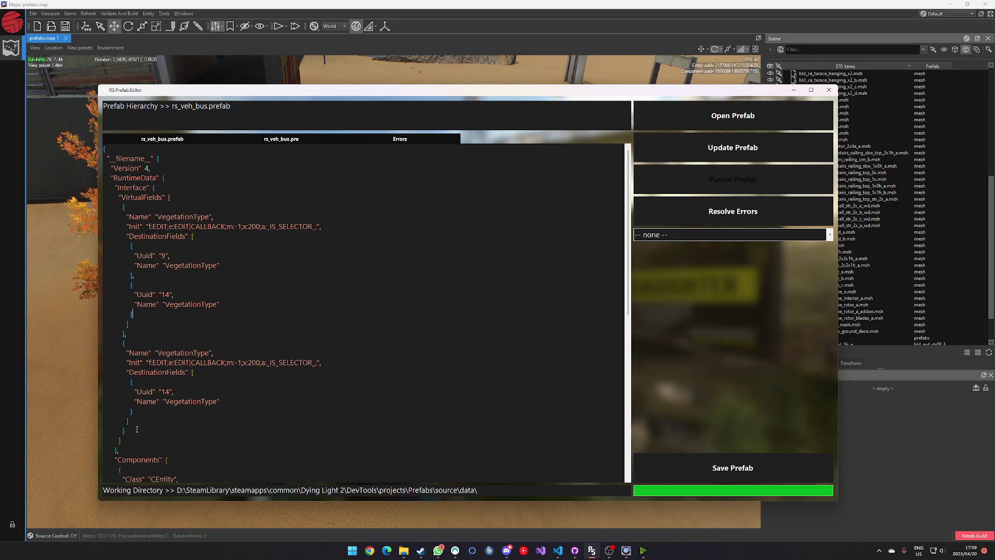
Step: Delete the duplicate second VegetationType virtual field, tidy the closing brackets, and update rs_veh_bus.prefab
left_click_drag(133, 433, 127, 335)
key("BackSpace")
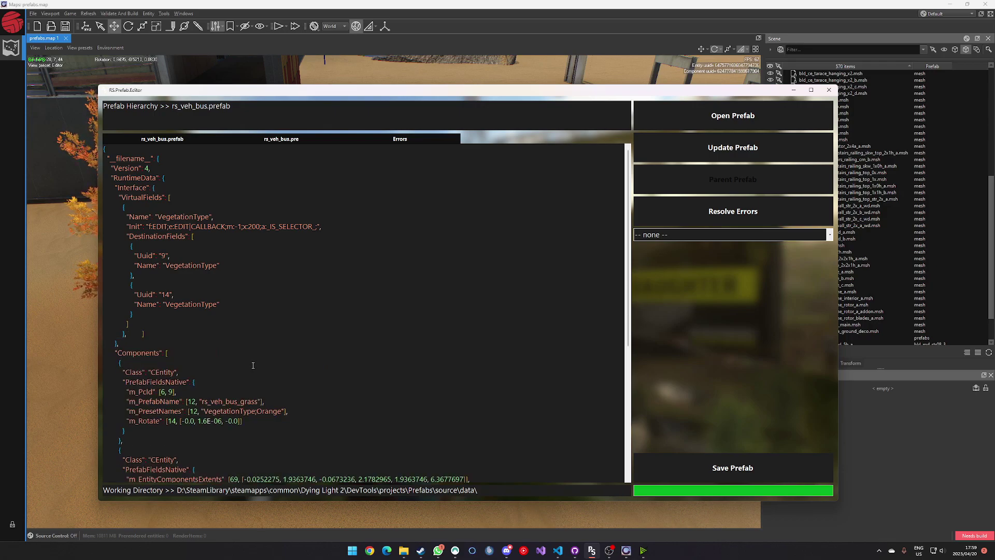
key("Return")
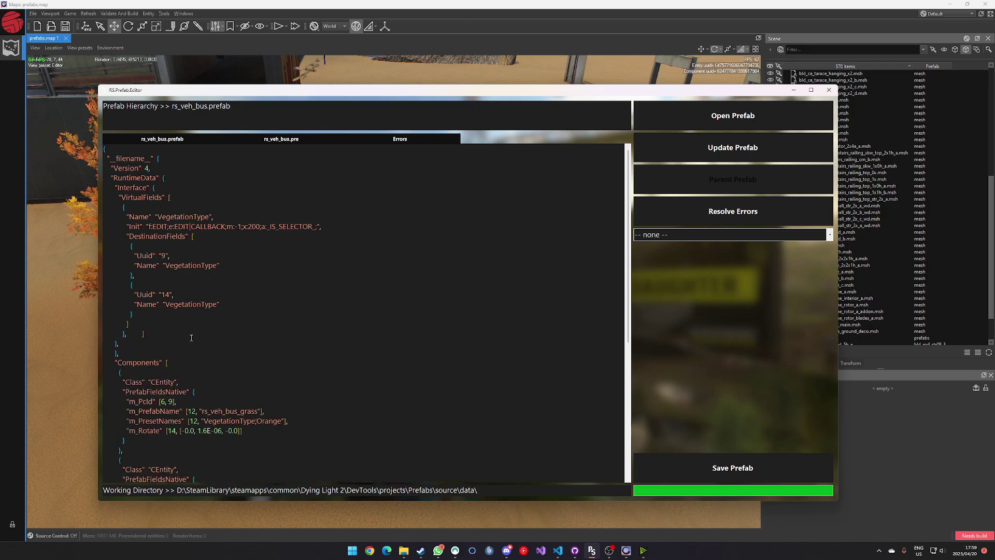
left_click(141, 331)
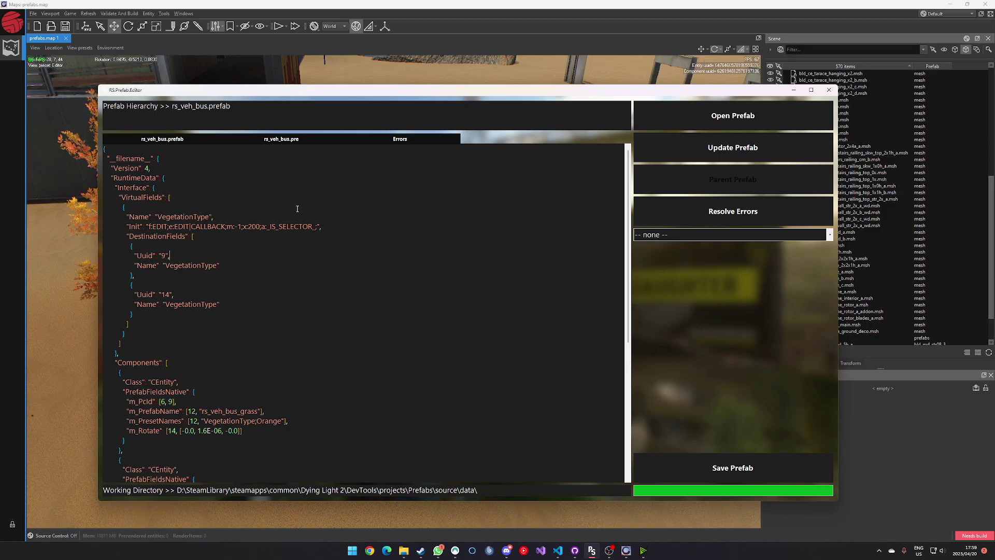
left_click(722, 151)
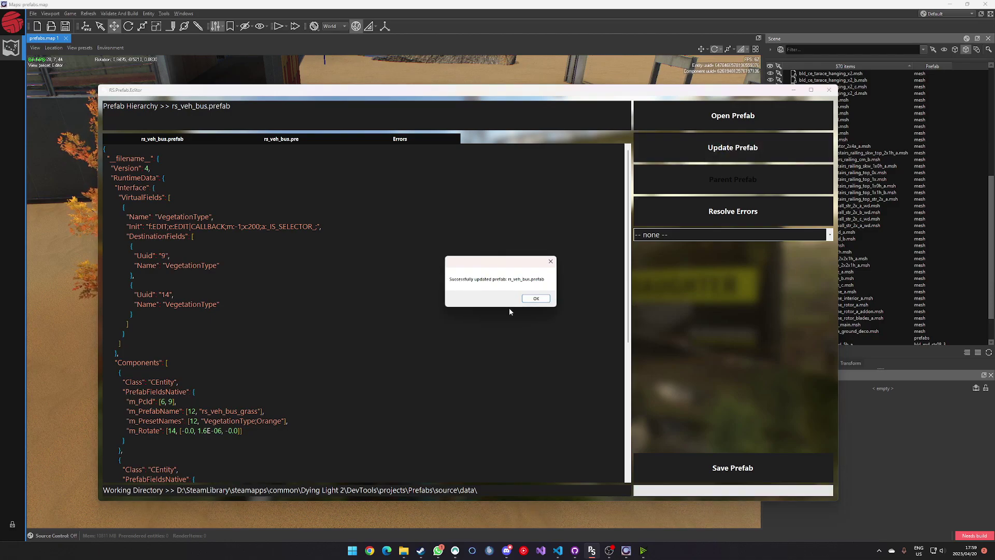
Step: Review the error list, preset code and prefab code of the updated rs_veh_bus.prefab
left_click(532, 300)
left_click(409, 139)
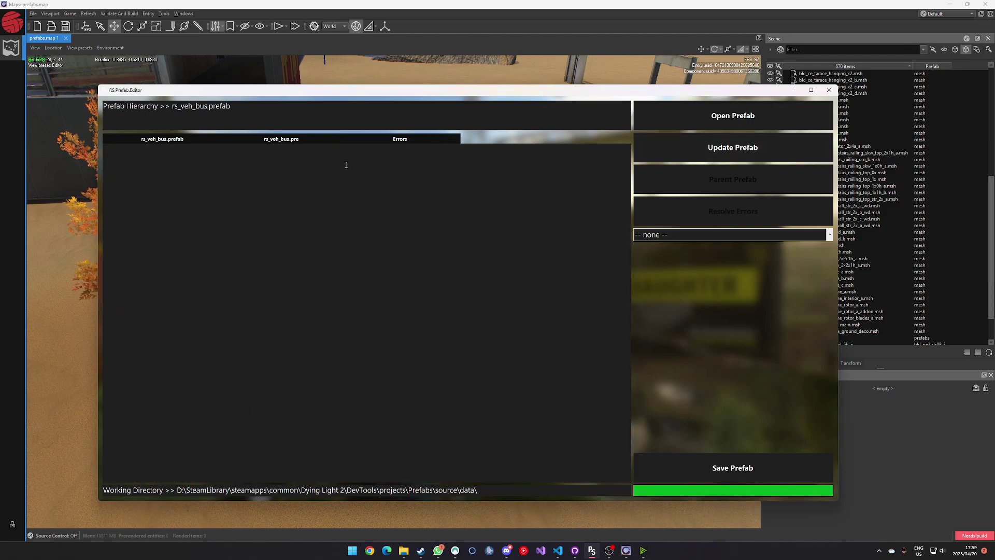
left_click(295, 139)
left_click(174, 141)
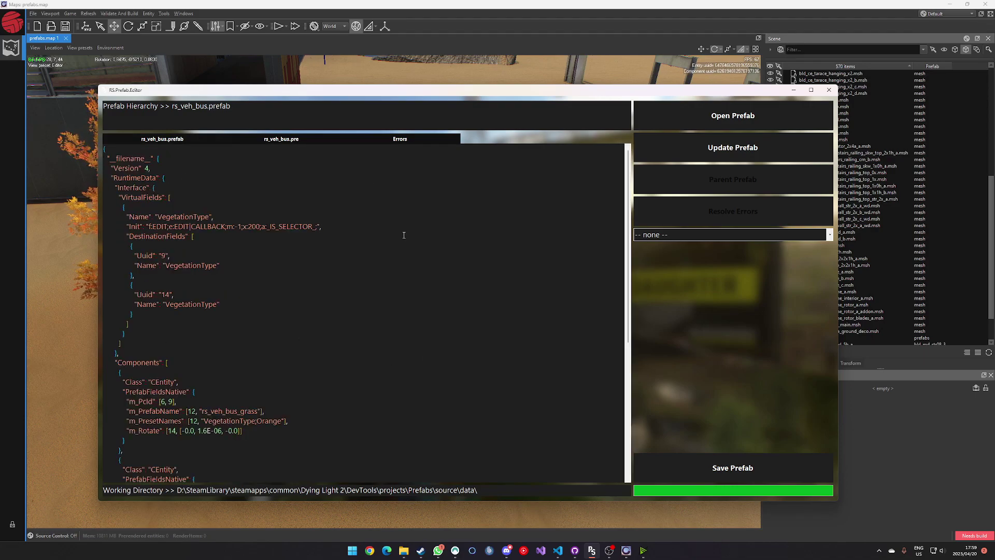
left_click_drag(626, 229, 630, 184)
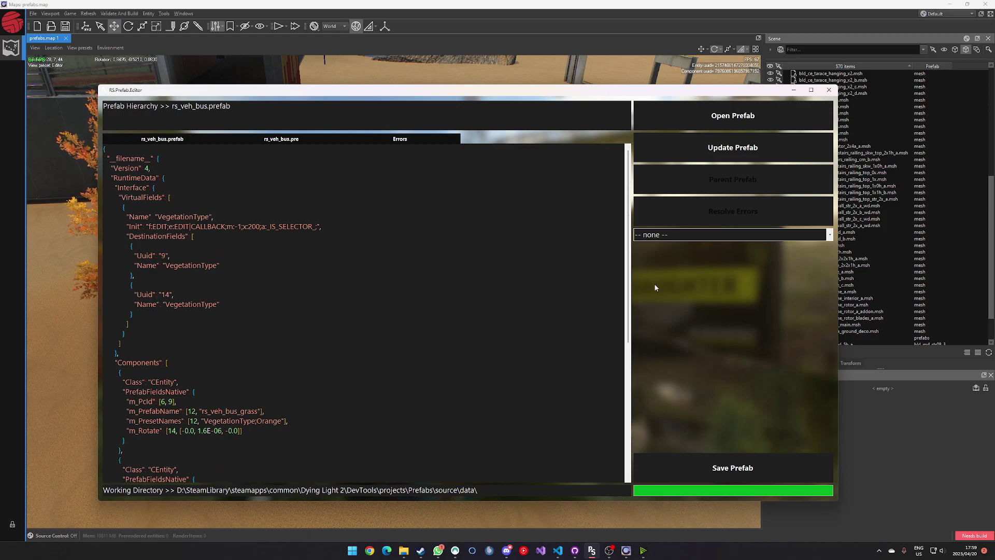
Step: Switch to the map editor and turn rs_veh_bus_workcopy back into the regular rs_veh_bus prefab, collapsing its children in the scene list
left_click(410, 2)
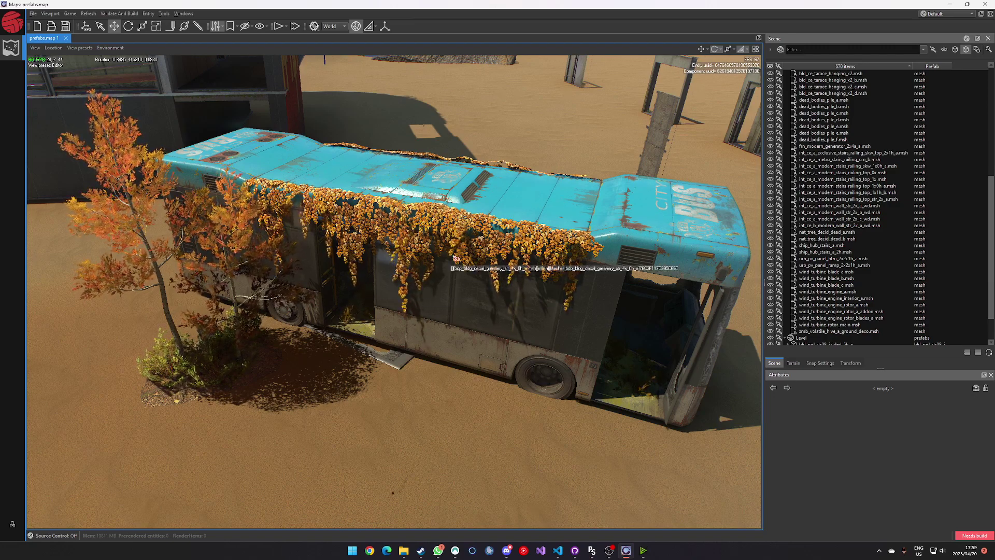
scroll(932, 241, "up", 10)
left_click(821, 80)
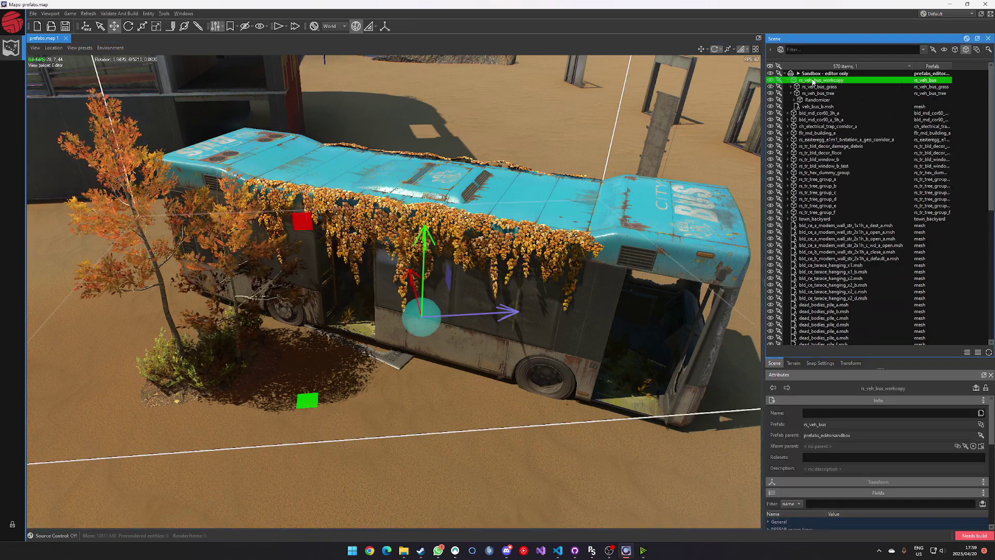
right_click(821, 80)
left_click(849, 148)
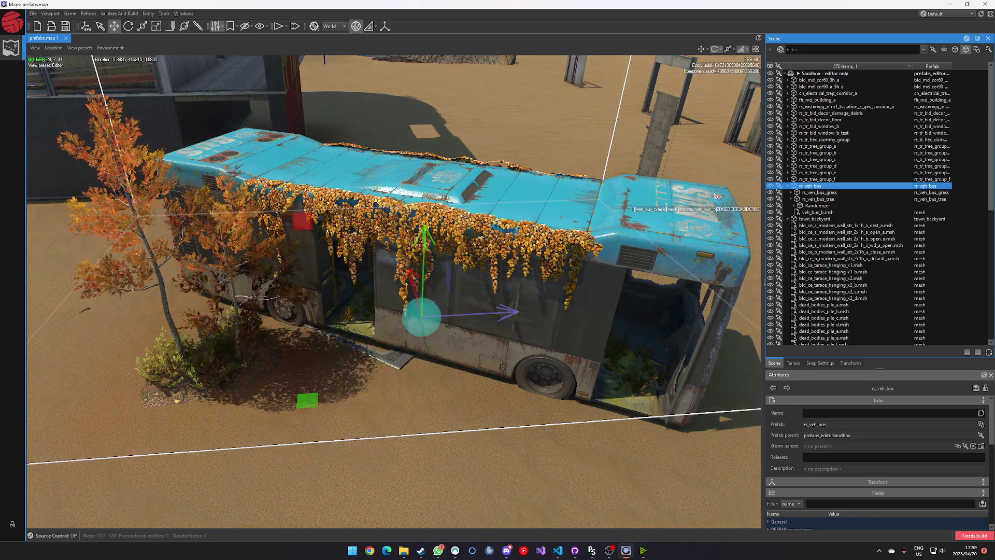
left_click(788, 186)
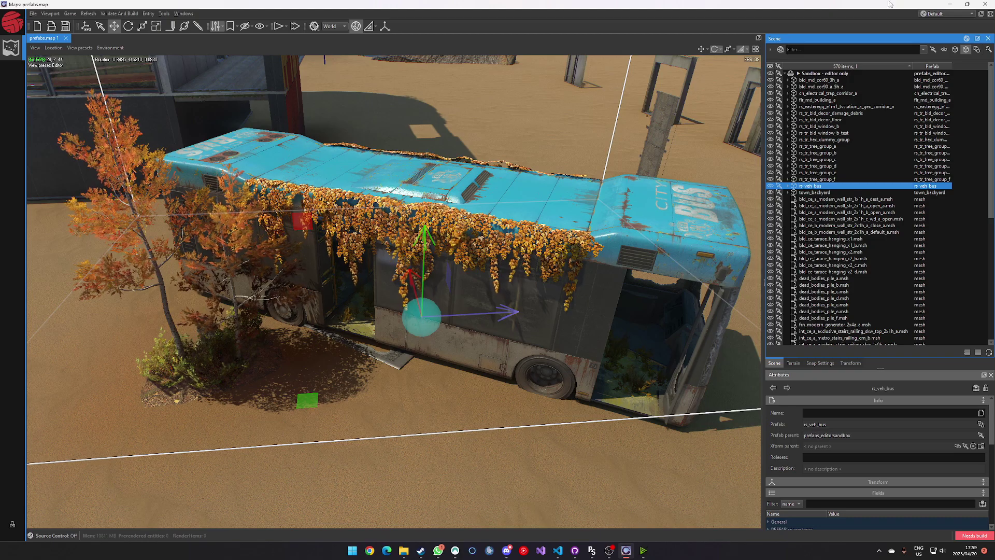
Step: Close the map editor and save rs_veh_bus.prefab in RS.Prefab.Editor
left_click(984, 5)
left_click(482, 282)
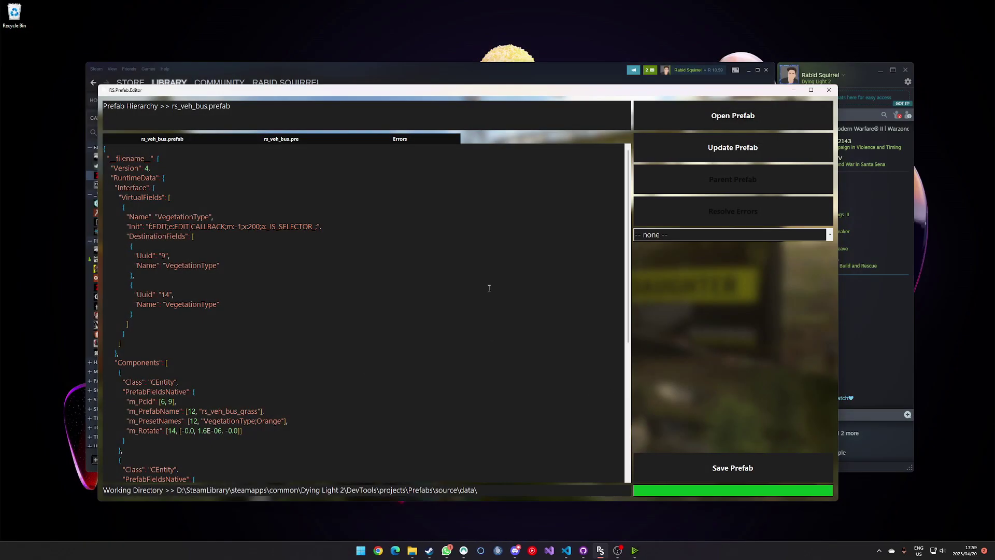
left_click(753, 468)
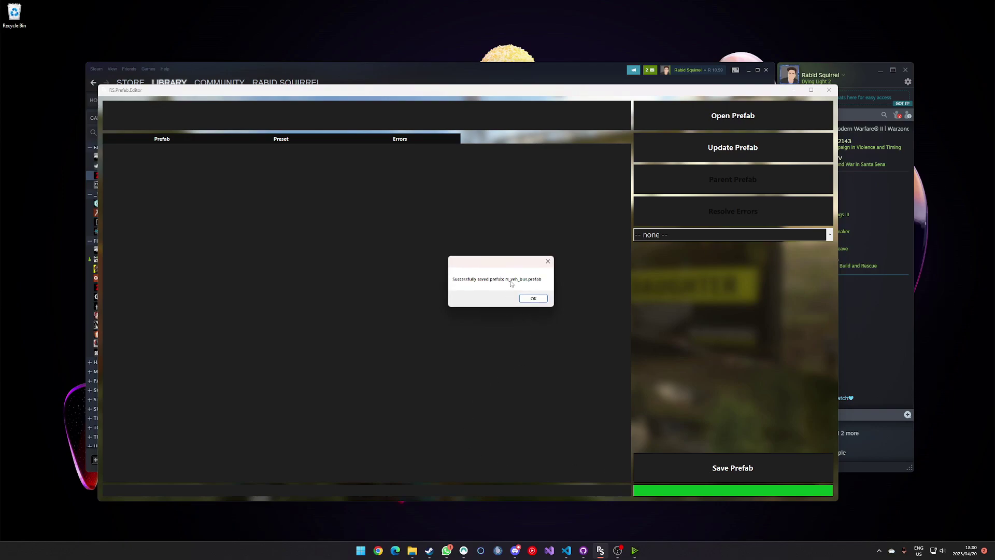
left_click(533, 299)
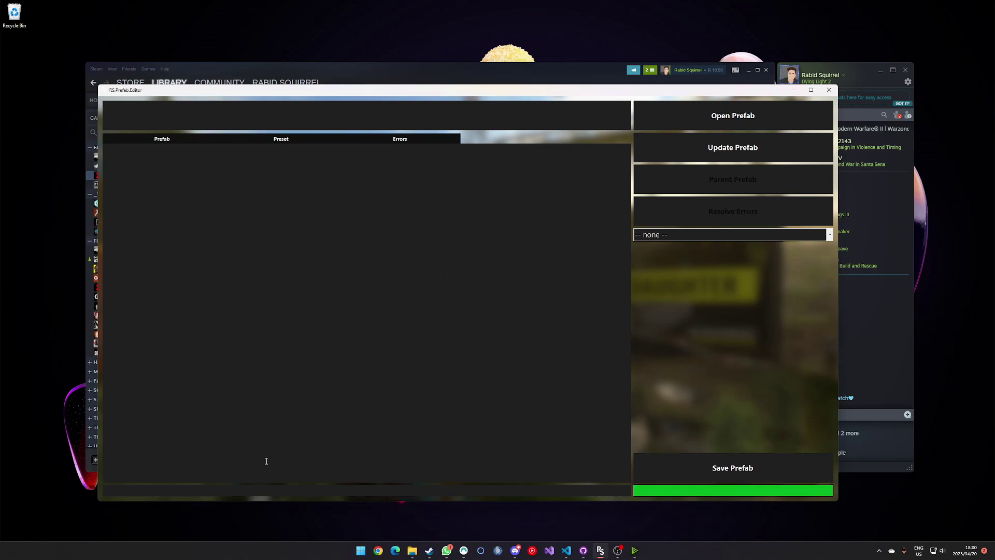
Step: Switch to GitHub Desktop and examine the changes to rs_veh_bus.prefab, rs_veh_bus_grass.prefab and the rs_veh_bus.pre preset
mouse_move(586, 558)
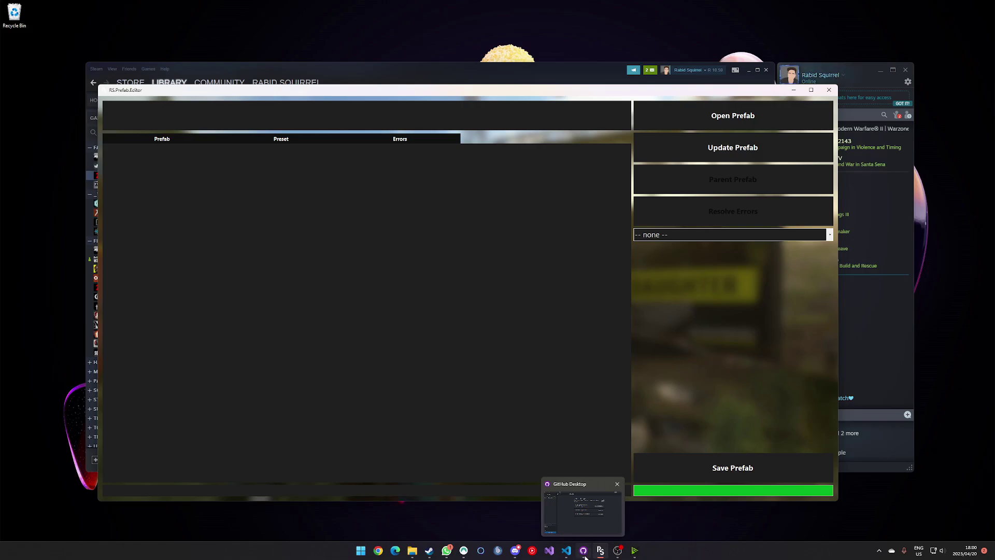
left_click(584, 552)
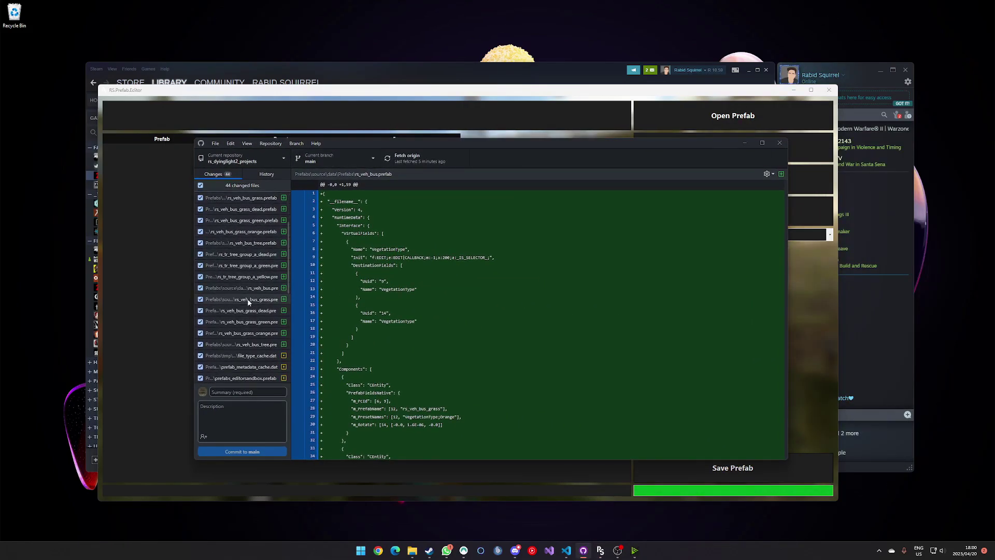
scroll(534, 385, "down", 3)
scroll(533, 385, "down", 1)
scroll(462, 352, "up", 10)
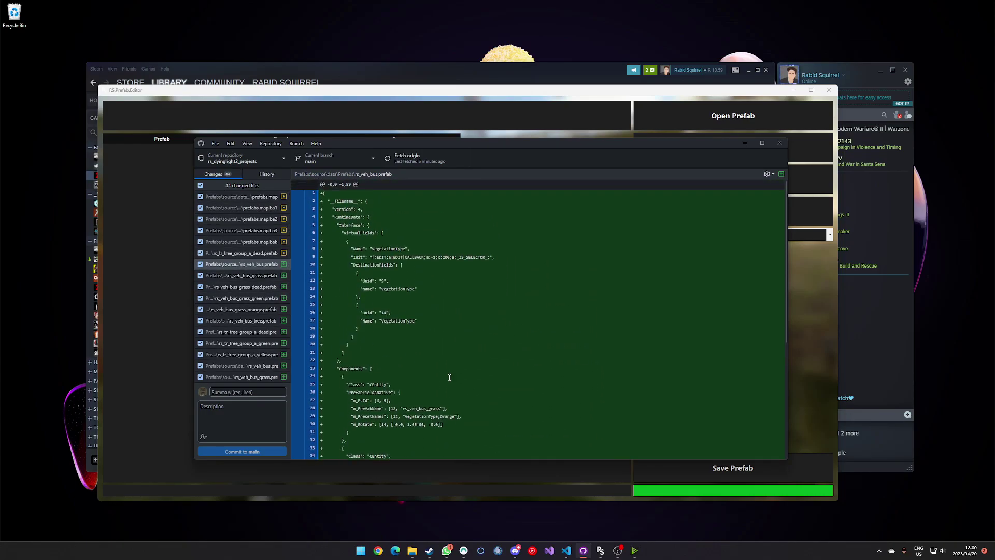
left_click(257, 276)
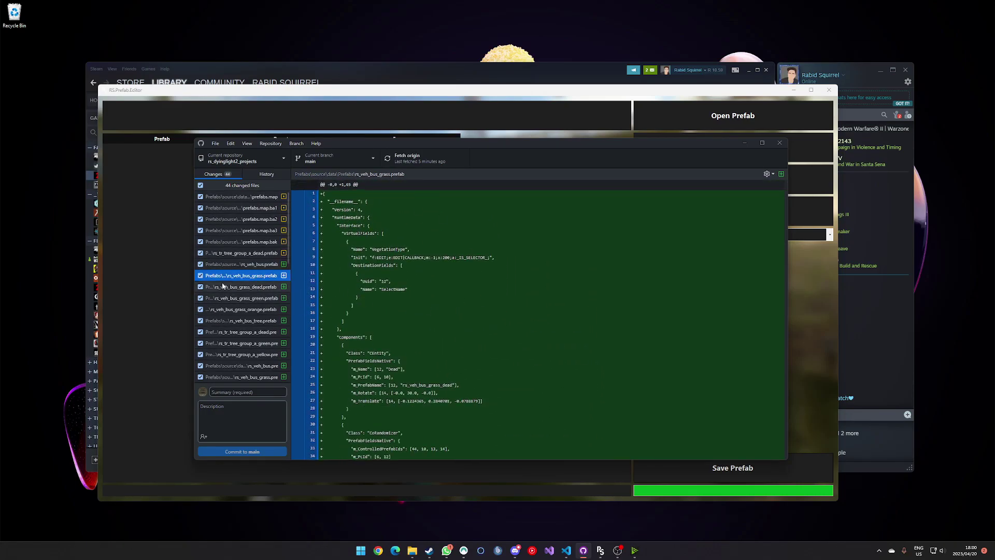
scroll(247, 332, "down", 1)
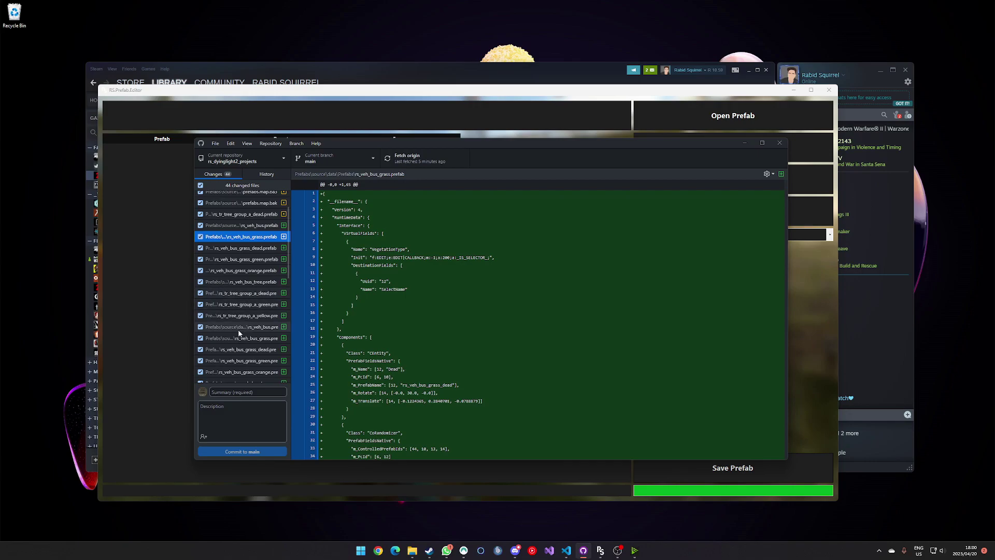
left_click(254, 327)
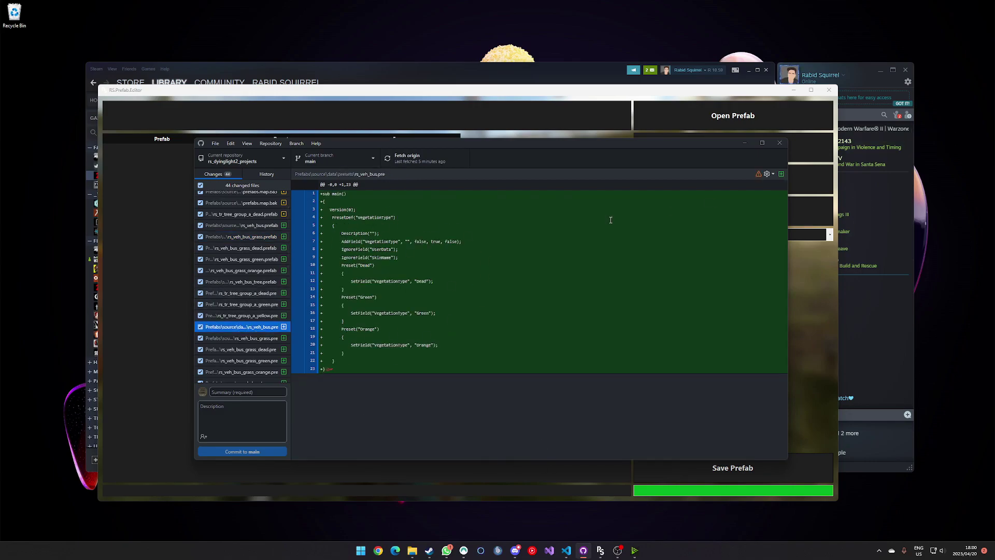
Step: Switch to Steam and relaunch the Dying Light 2 map editor with prefabs.map
left_click(731, 149)
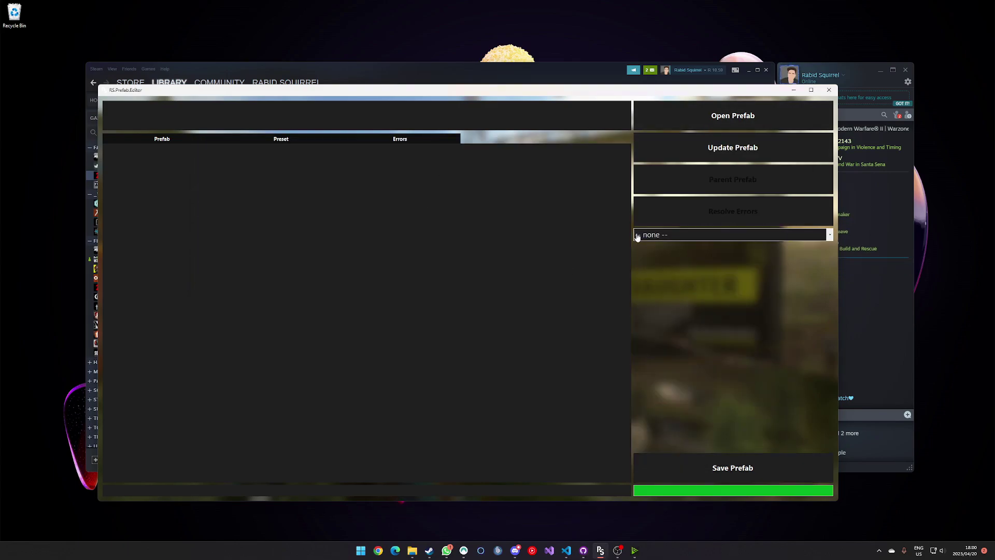
left_click(382, 82)
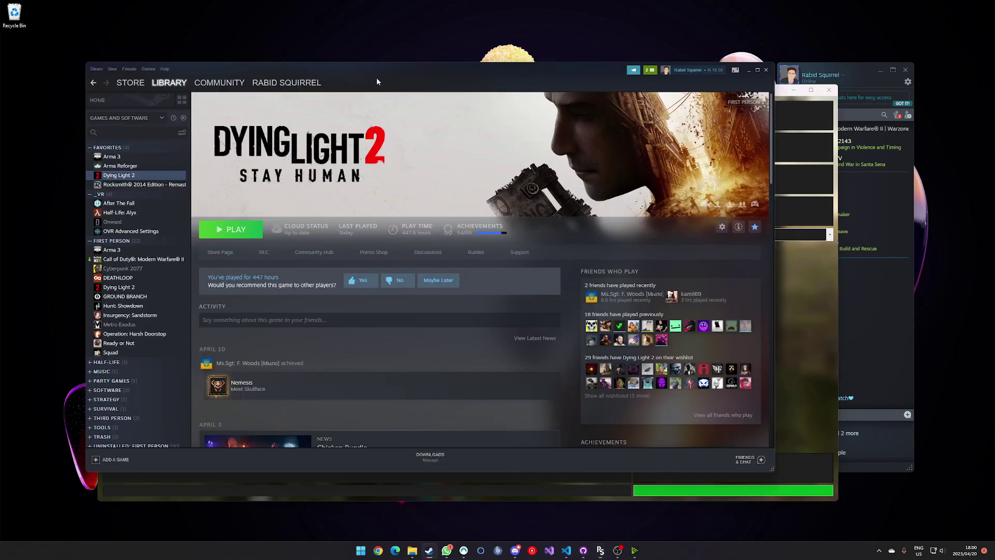
left_click(217, 231)
left_click(531, 357)
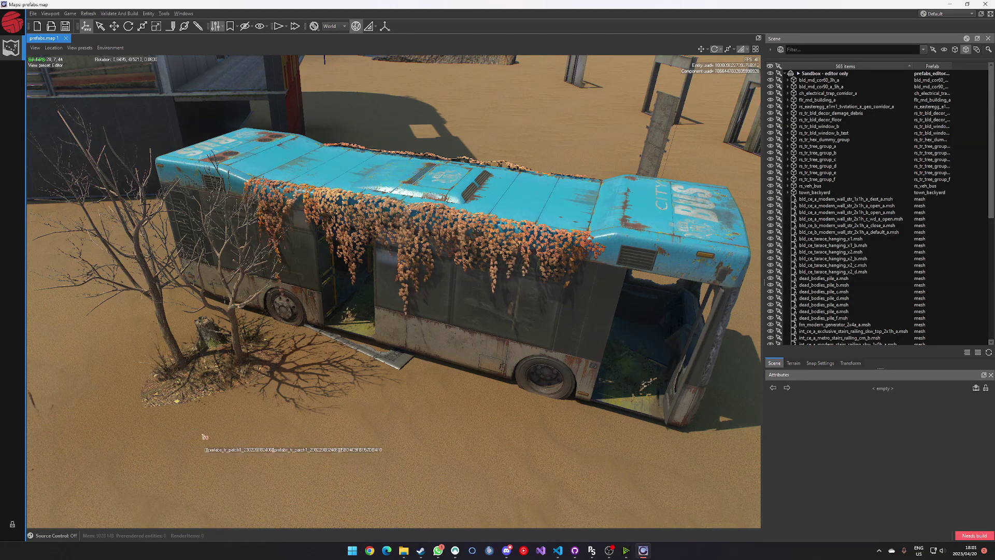
Step: Select the rs_veh_bus in the map and test its VegetationType with Green and Dead
right_click_drag(283, 437, 284, 437)
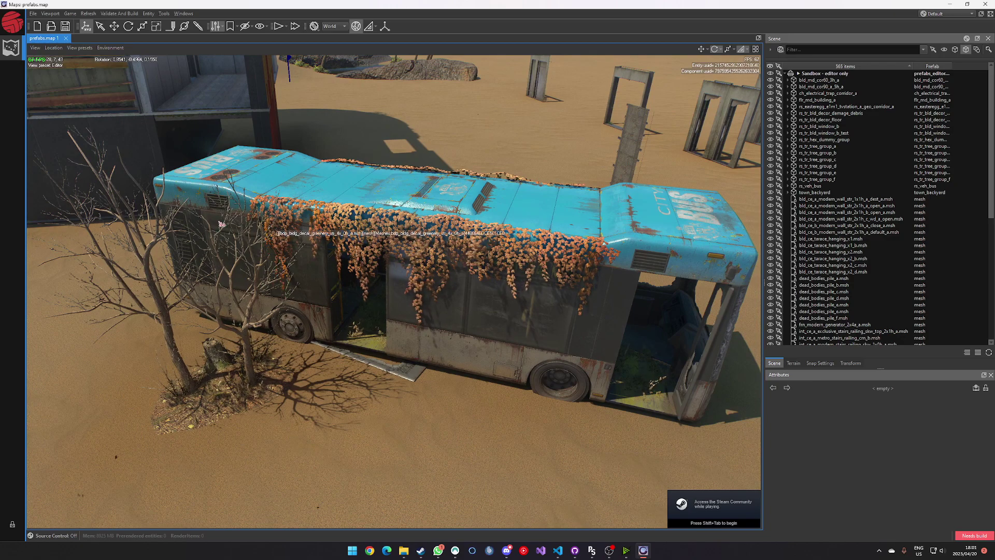
right_click_drag(423, 320, 400, 330)
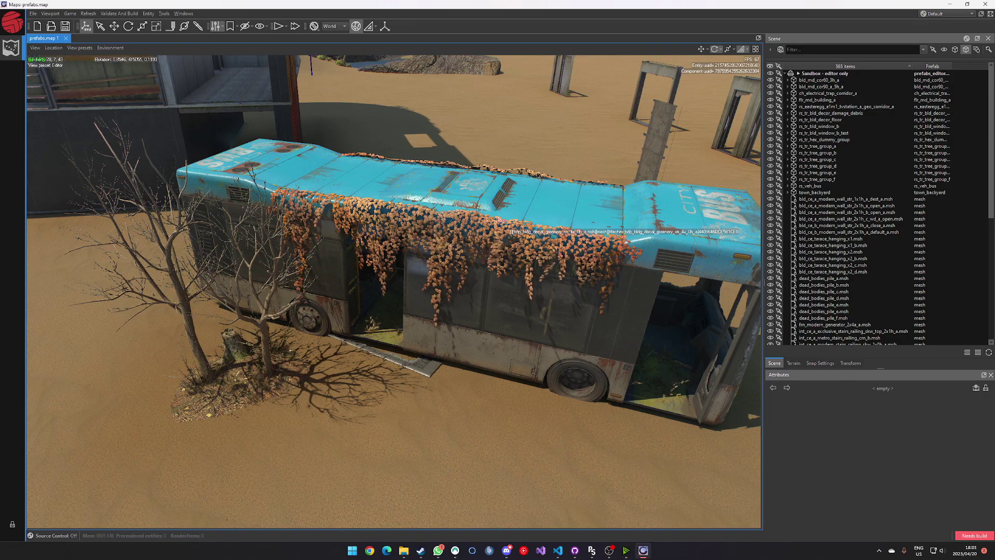
left_click(488, 364)
scroll(844, 482, "down", 3)
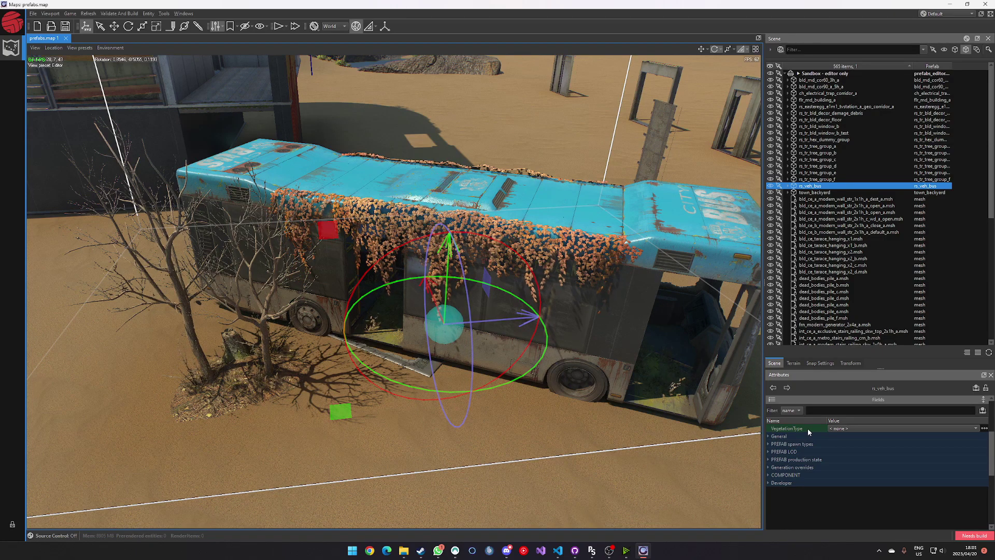
left_click(835, 428)
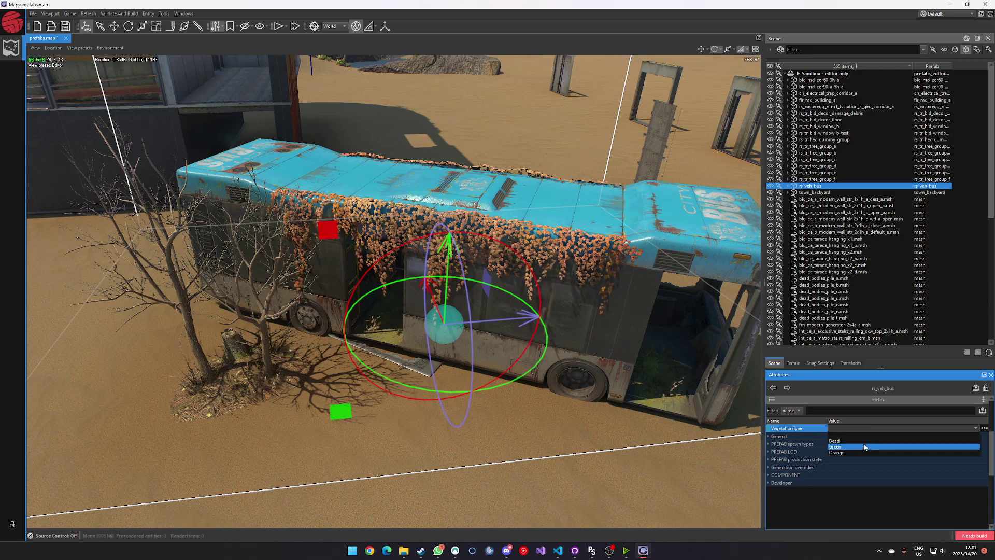
left_click(864, 447)
left_click(853, 427)
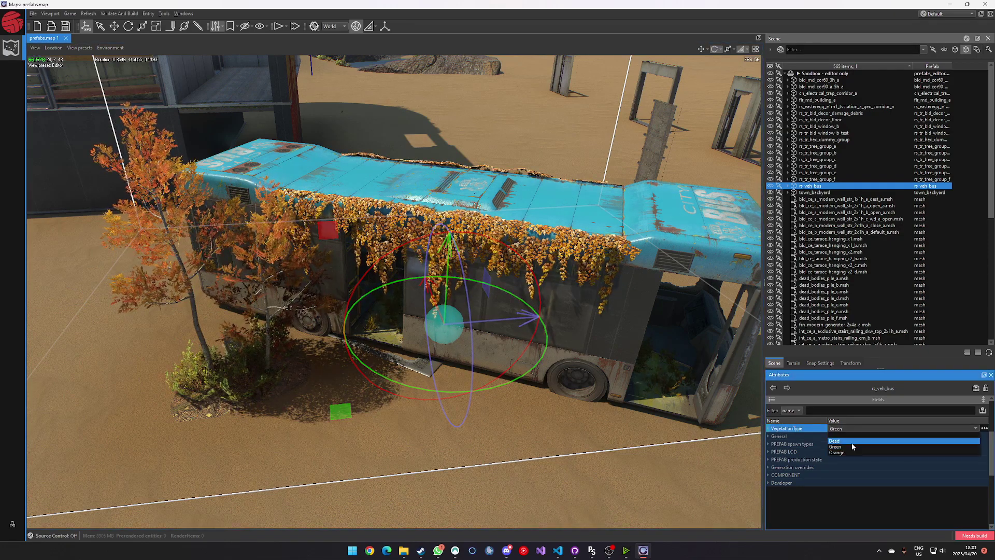
left_click(850, 447)
left_click(845, 428)
left_click(842, 439)
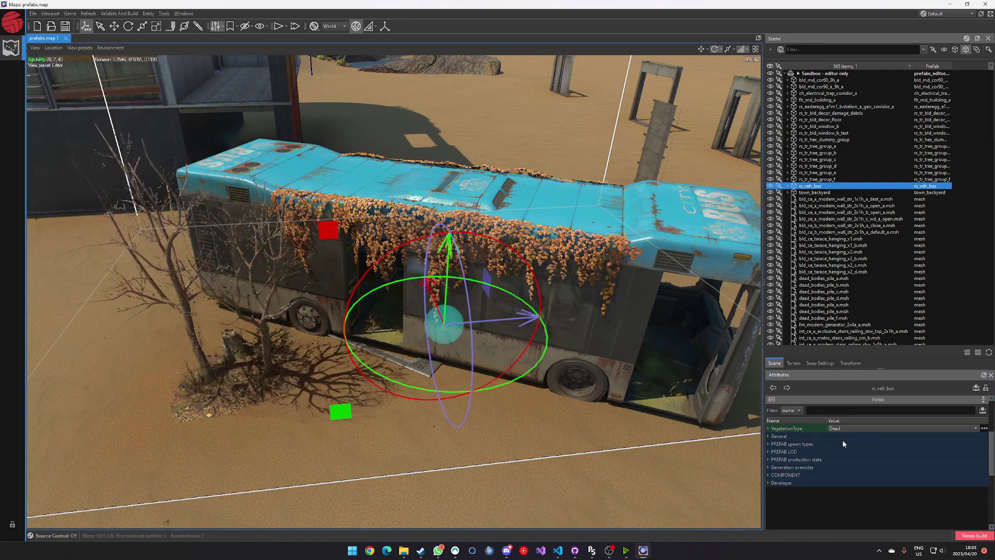
Step: Cycle the bus's VegetationType repeatedly through Green, Dead and Orange, leaving it on Orange
left_click(853, 428)
left_click(844, 445)
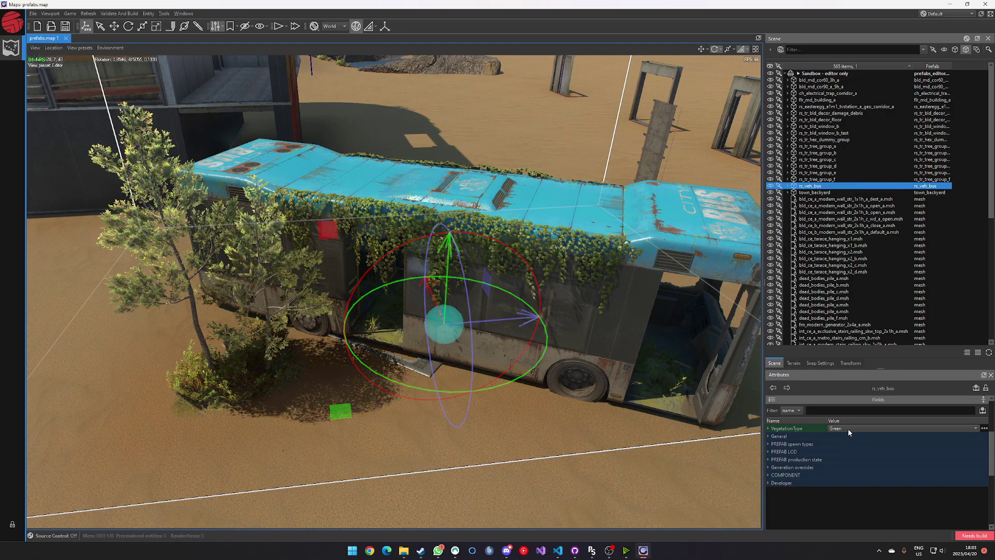
left_click(848, 428)
left_click(843, 441)
left_click(851, 428)
left_click(846, 446)
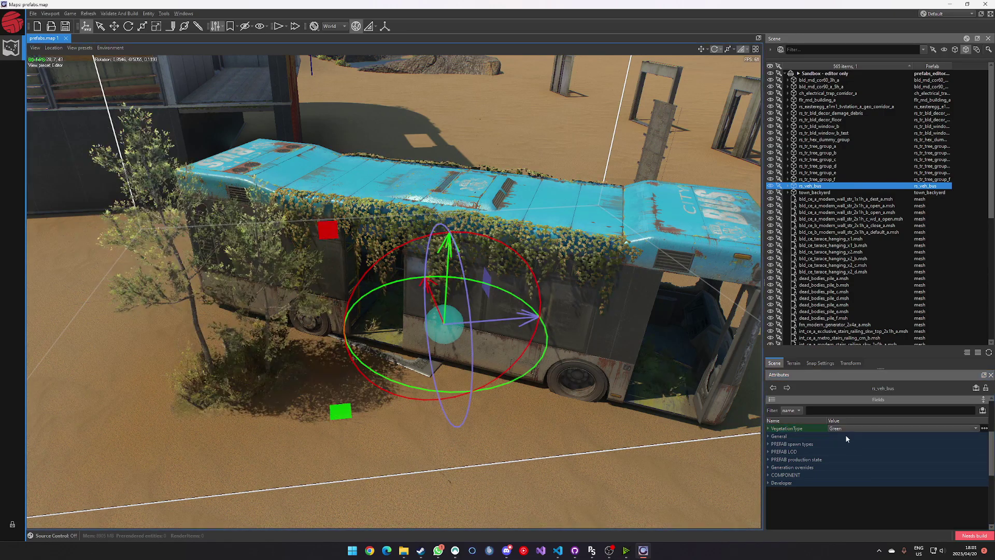
left_click(849, 428)
left_click(836, 452)
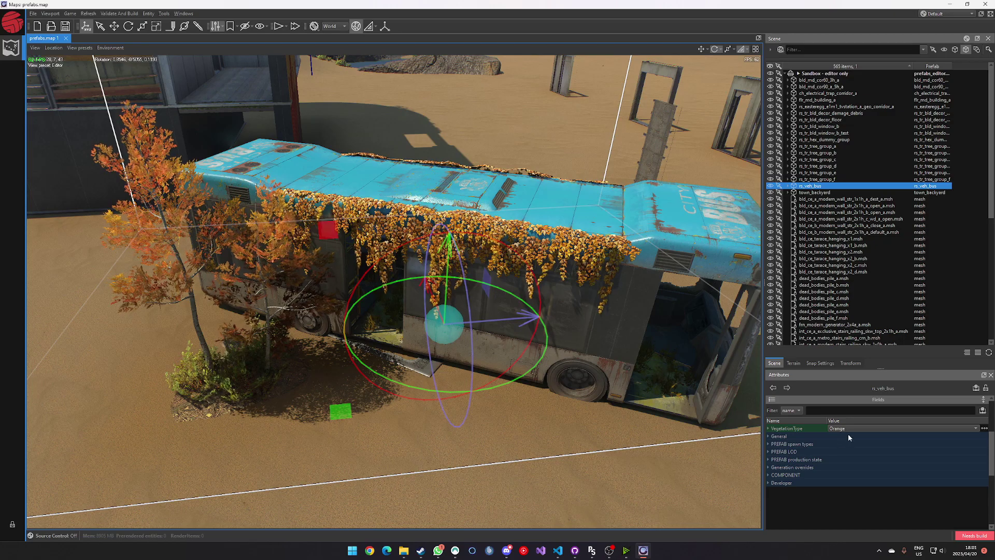
left_click(848, 428)
left_click(844, 446)
left_click(851, 428)
left_click(837, 440)
left_click(907, 429)
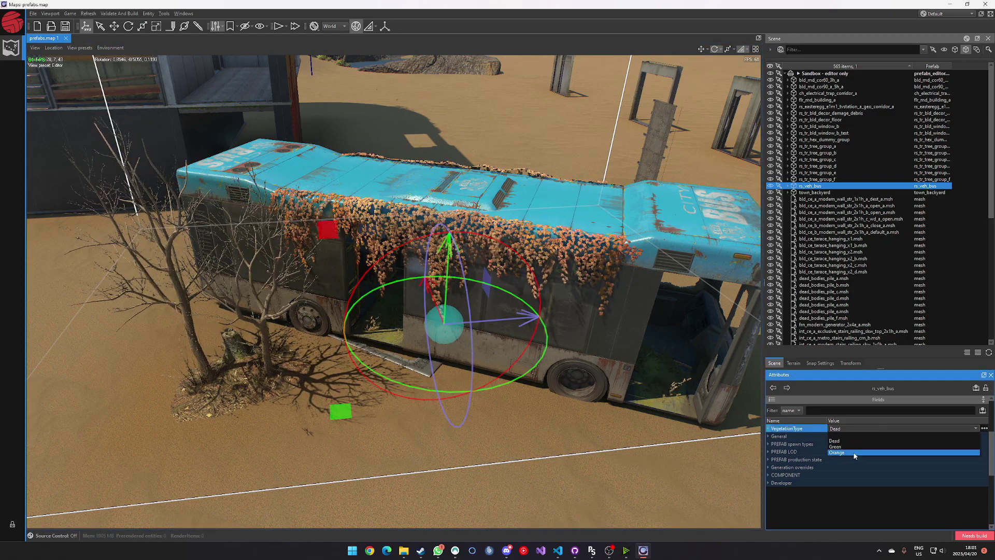
left_click(850, 452)
Step: Paste a second rs_veh_bus beside the orange one and select the new copy
key("s")
right_click_drag(270, 302, 549, 337)
key("ctrl+v")
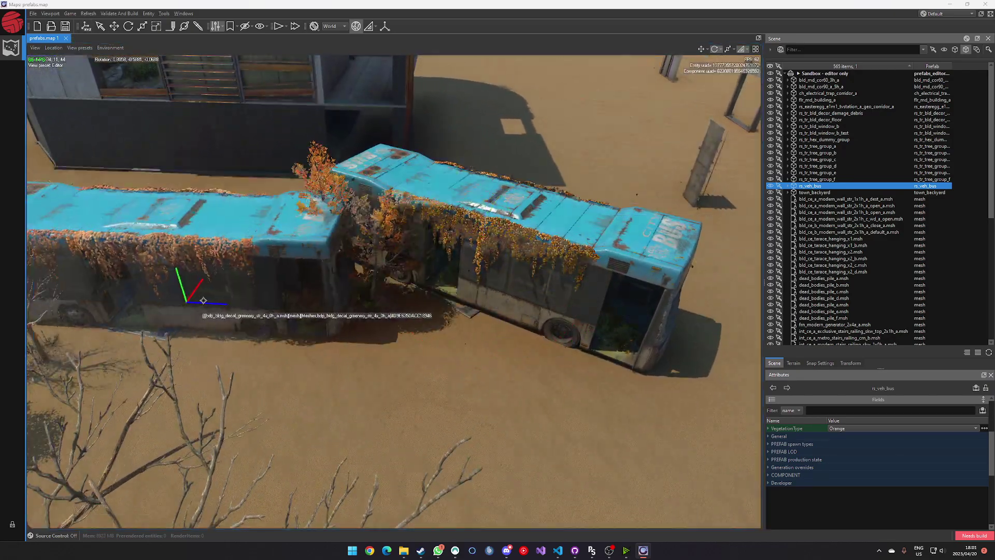
right_click_drag(275, 317, 366, 347)
left_click(388, 300)
left_click_drag(388, 300, 327, 275)
left_click_drag(398, 306, 497, 352)
right_click_drag(497, 352, 439, 229)
left_click(427, 372)
left_click(440, 230)
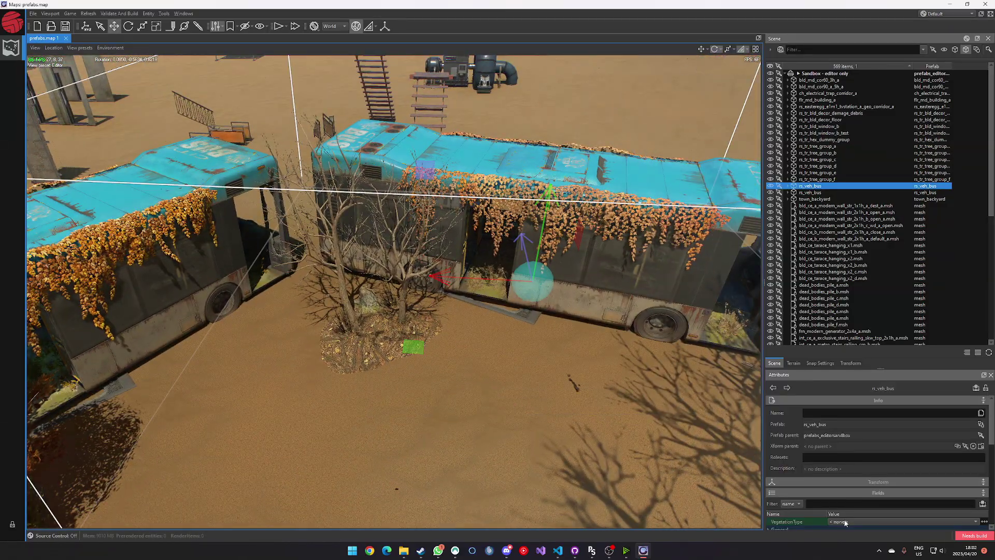
Step: Set the second bus's VegetationType to Green and compare both buses in the viewport
left_click(845, 522)
left_click(838, 540)
left_click(523, 411)
right_click_drag(522, 411, 403, 351)
right_click_drag(555, 242, 552, 251)
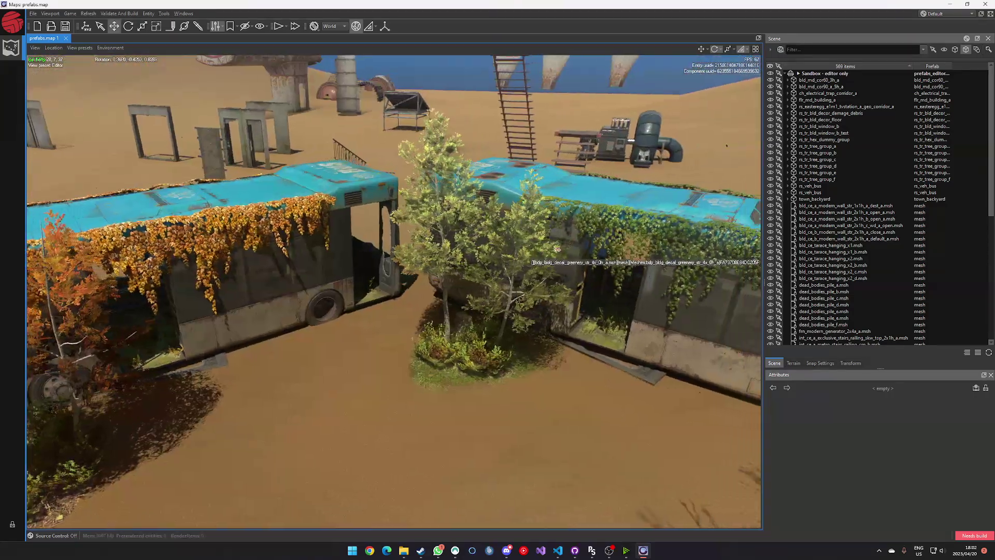
right_click_drag(429, 332, 431, 332)
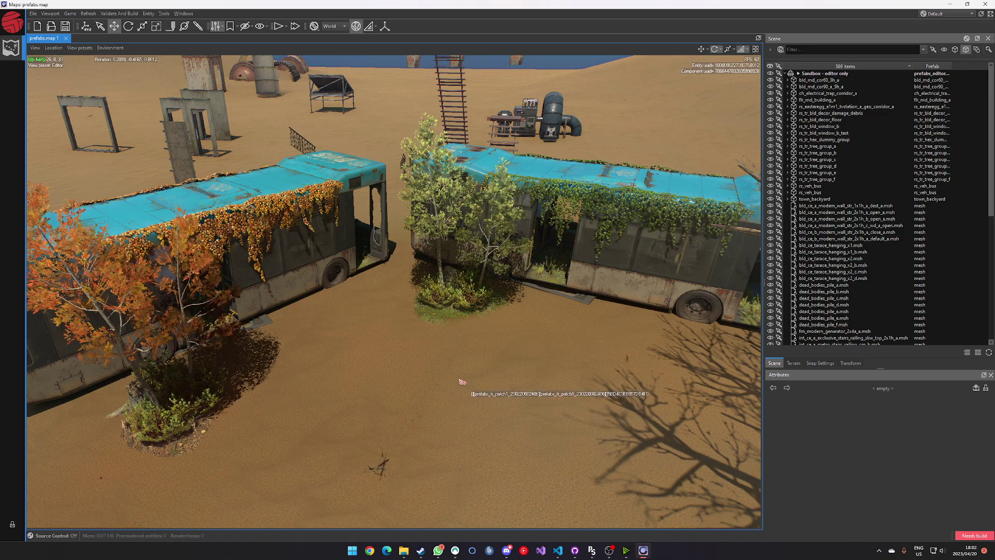
Step: Make a work copy of the Level prefab and select the rs_tr_bld_cor_a building to show its SelectorPlantLifeType field
right_click_drag(461, 382, 380, 249)
left_click(496, 287)
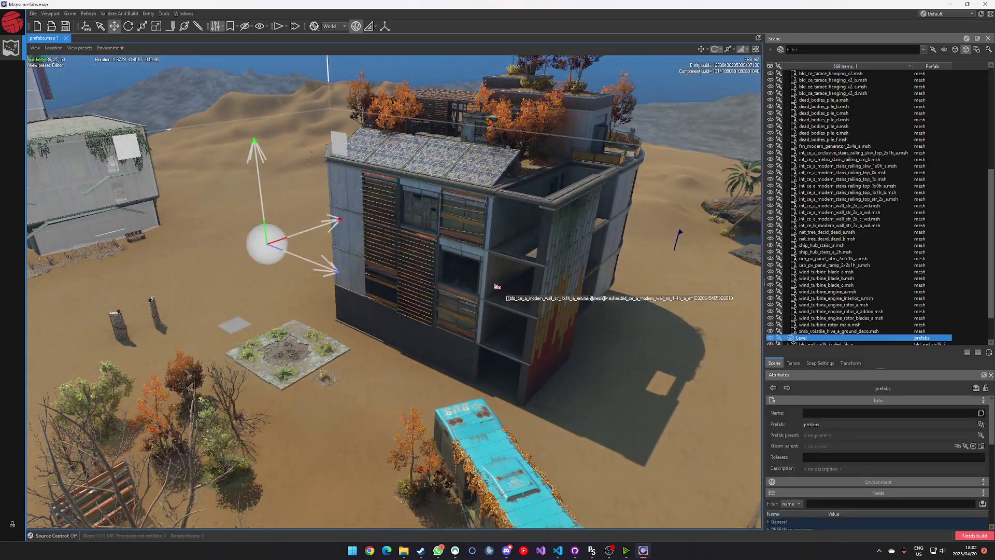
right_click(829, 338)
left_click(843, 361)
scroll(860, 488, "down", 3)
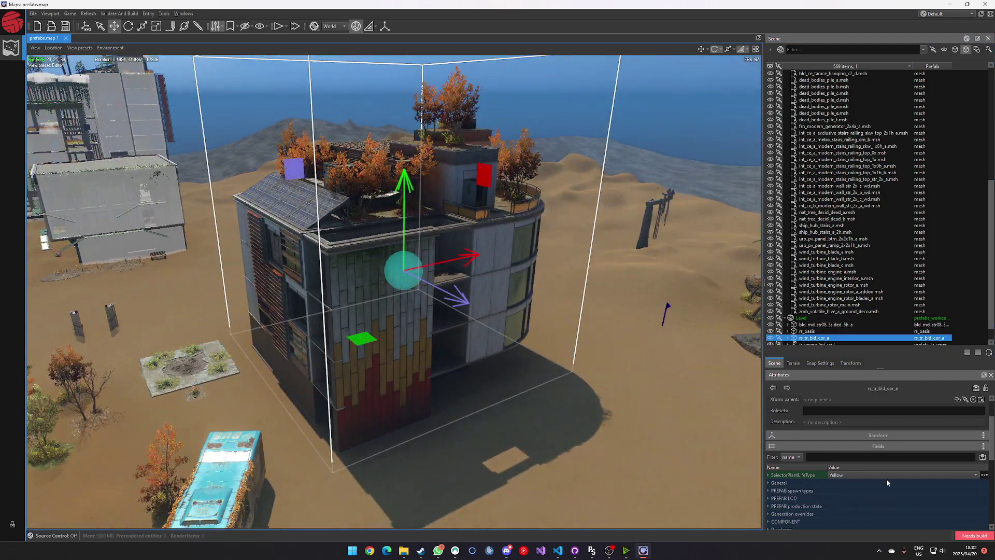
Step: Set the rs_tr_bld_cor_a building's SelectorPlantLifeType to Green
left_click(860, 474)
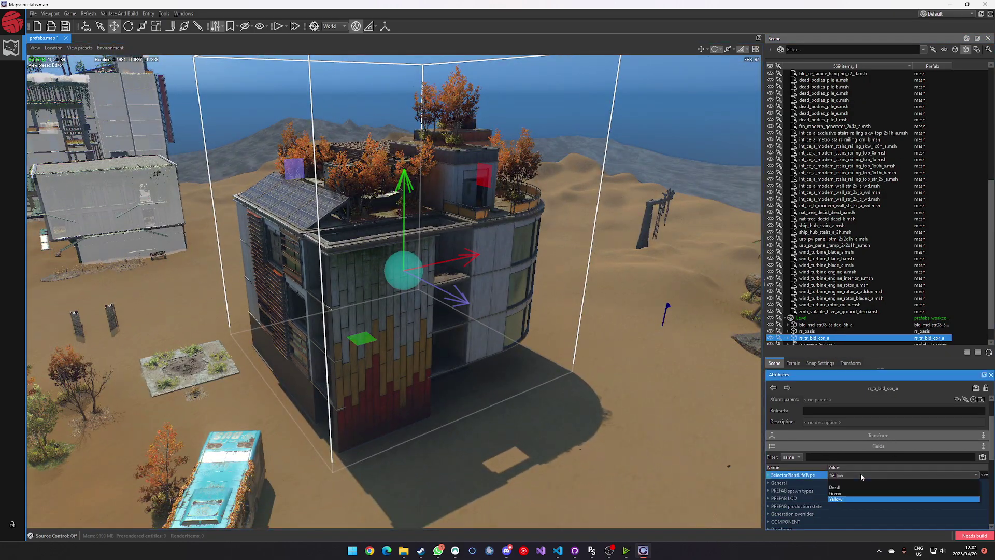
left_click(851, 497)
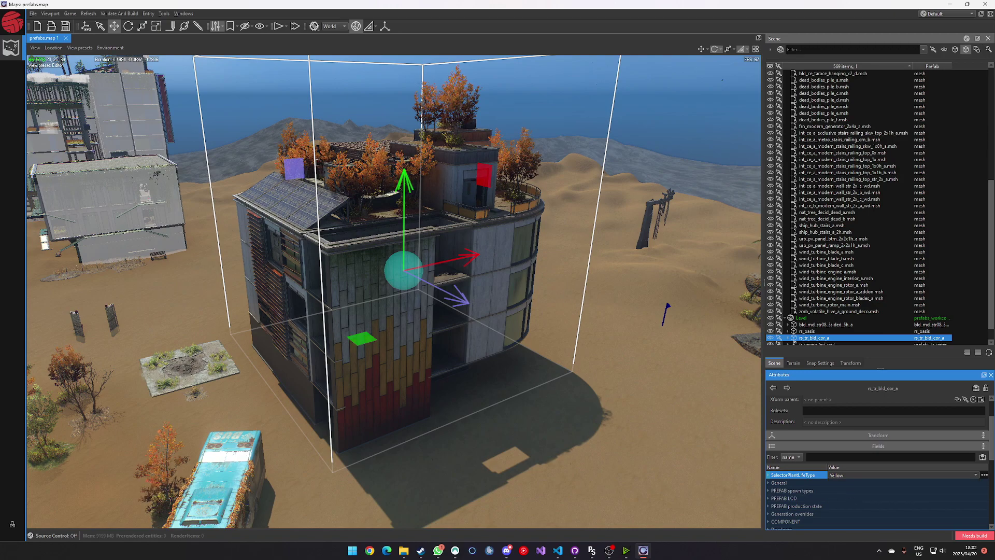
key("ctrl+z")
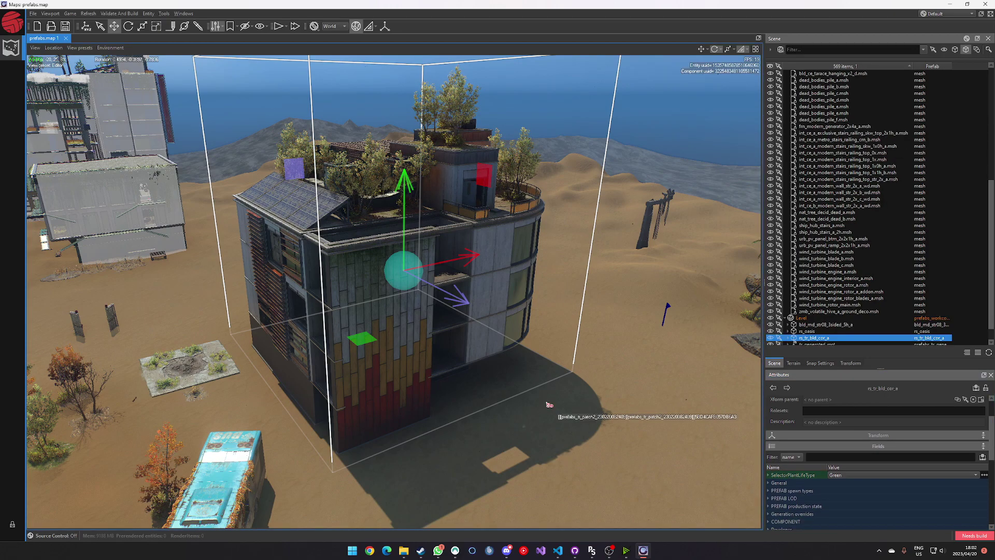
Step: Examine the building's rooftop vegetation from several angles and review the options of its SelectorPlantLifeType field
left_click(544, 432)
key("w")
right_click_drag(470, 297, 363, 311)
key("w")
key("s")
key("w")
key("s")
left_click(362, 310)
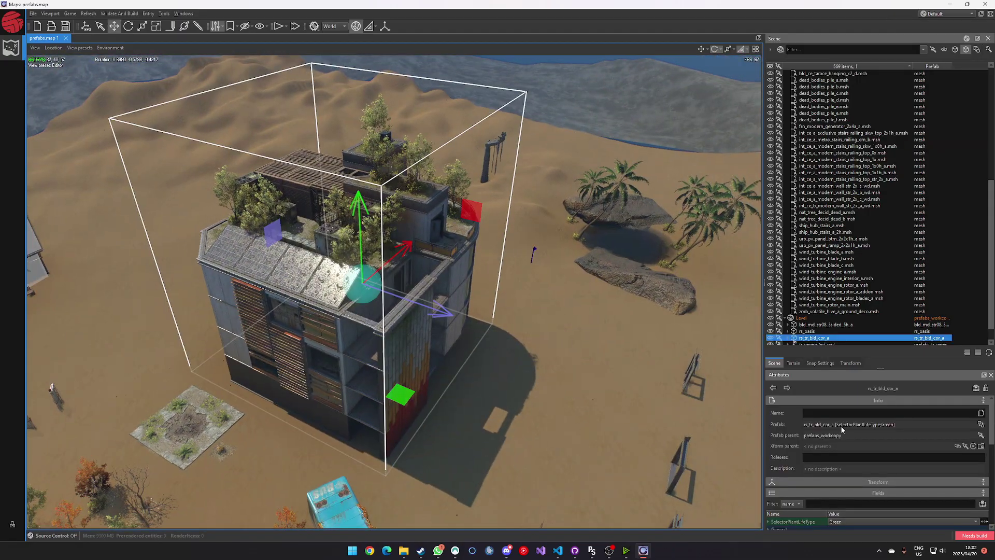
key("w")
right_click_drag(611, 385, 495, 380)
key("d")
key("w")
left_click(845, 523)
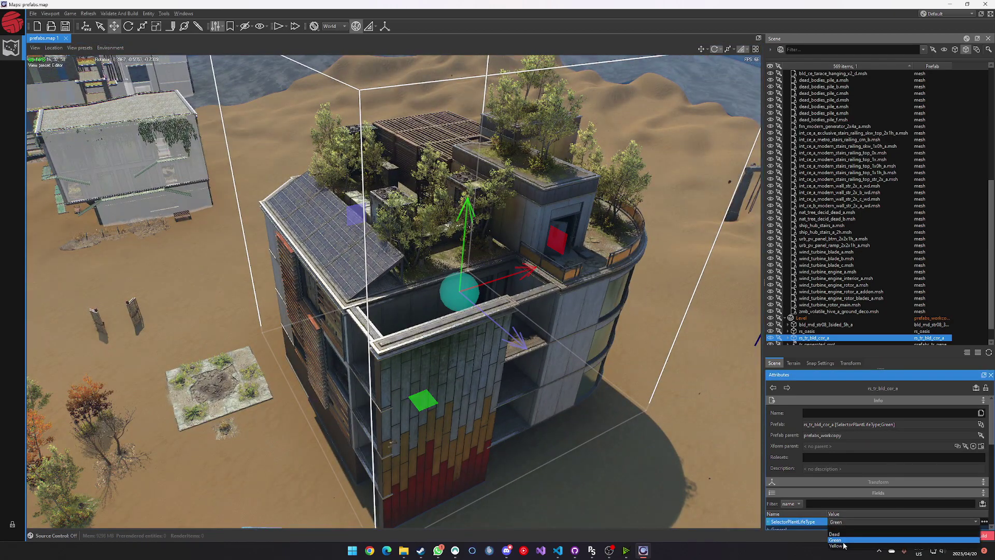
left_click(788, 517)
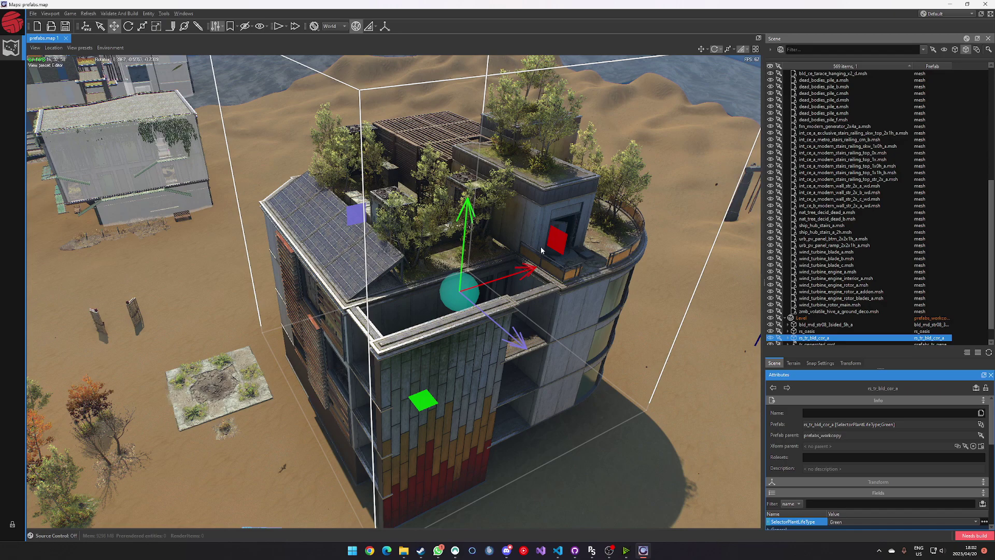
Step: Discard the Level prefab's work copy and clear the selection
right_click(801, 317)
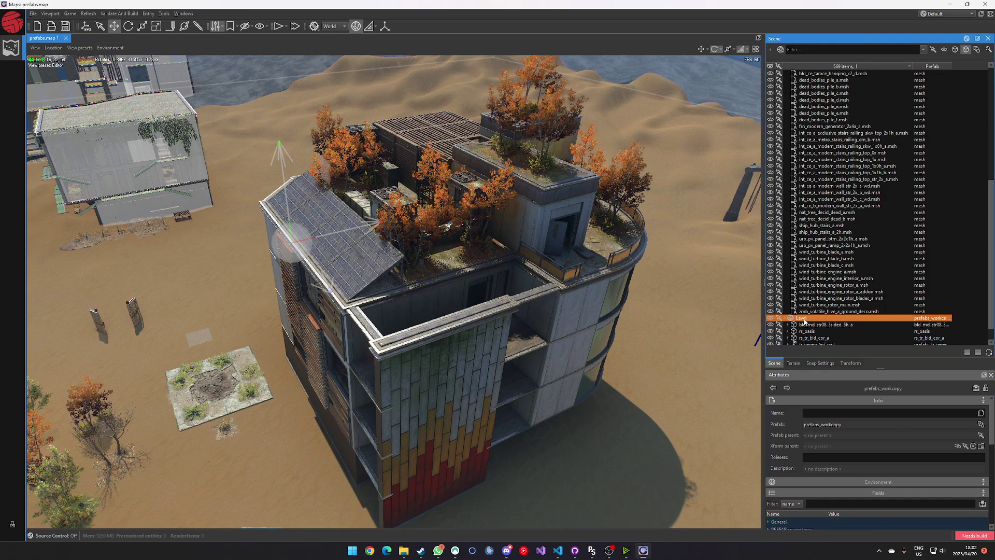
left_click(830, 390)
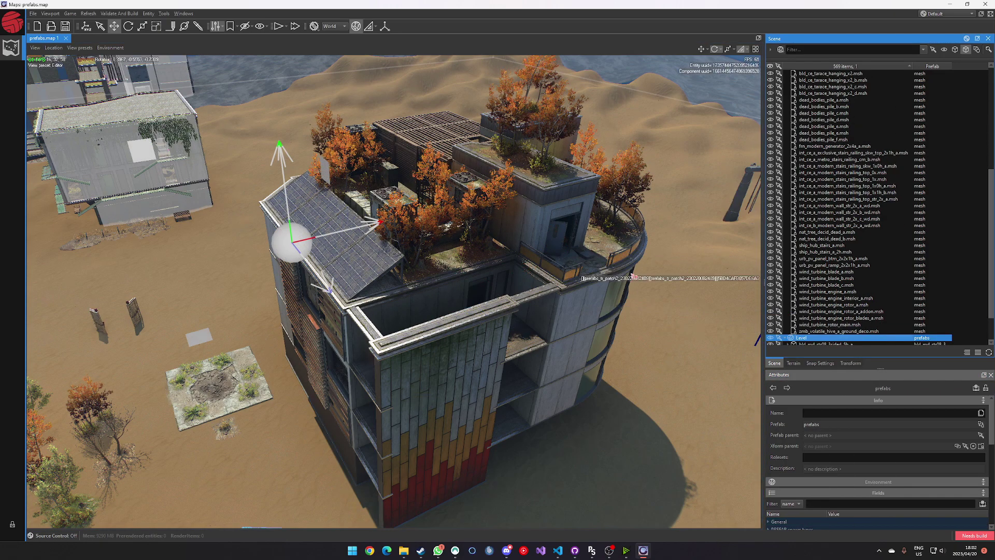
right_click_drag(576, 279, 518, 357)
left_click(524, 371)
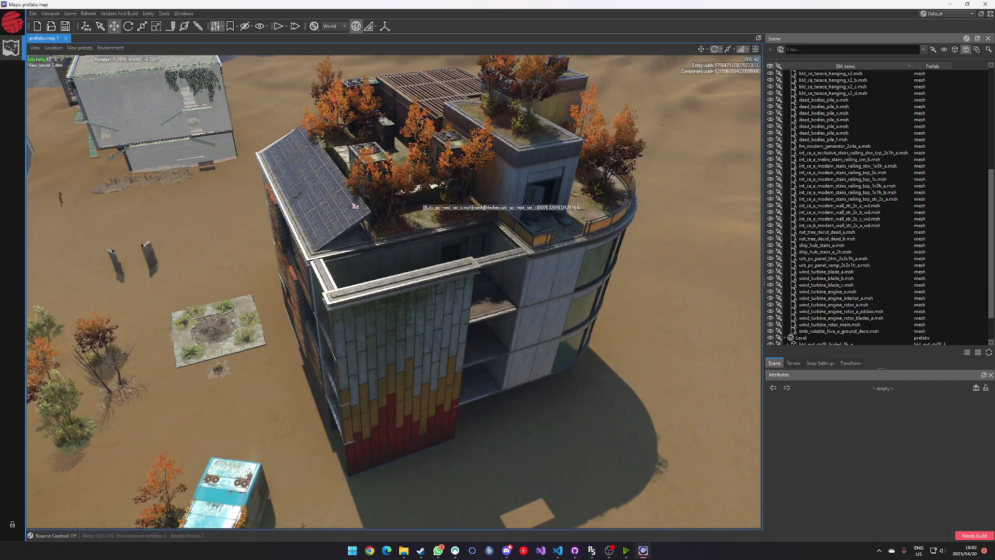
Step: Examine the building's facade and blinds up close and from farther away
right_click_drag(520, 408, 313, 316)
right_click_drag(457, 376, 309, 379)
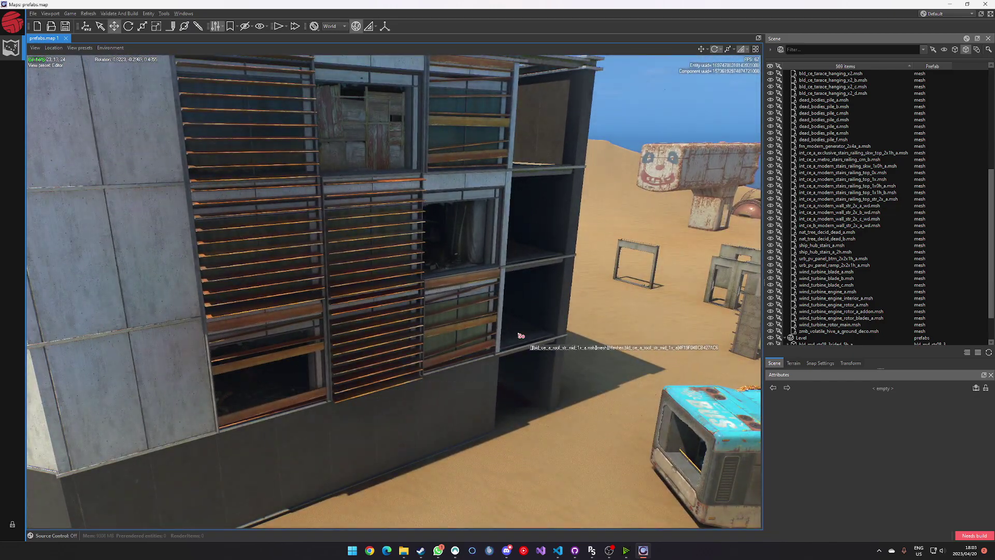
right_click_drag(512, 353, 480, 390)
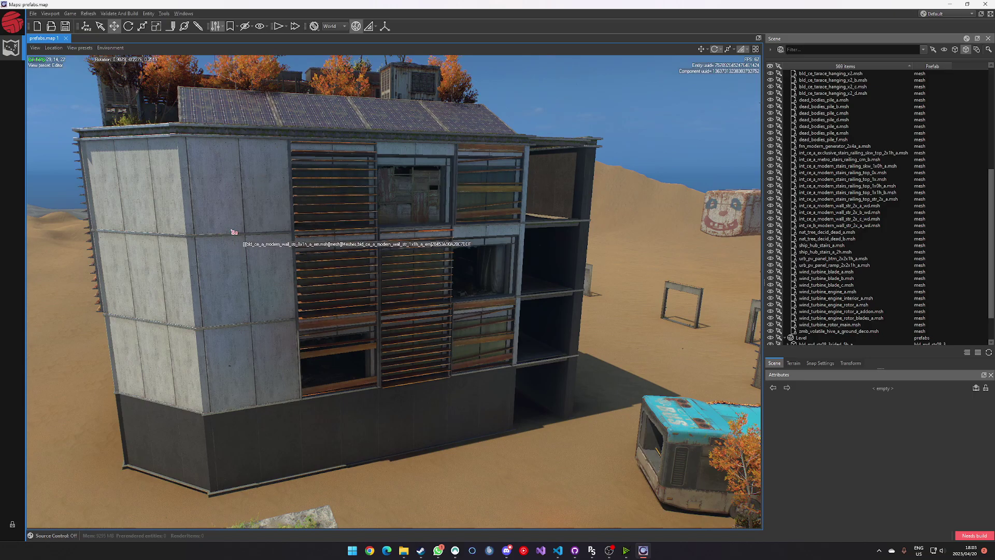
right_click_drag(267, 149, 434, 329)
scroll(434, 329, "down", 1)
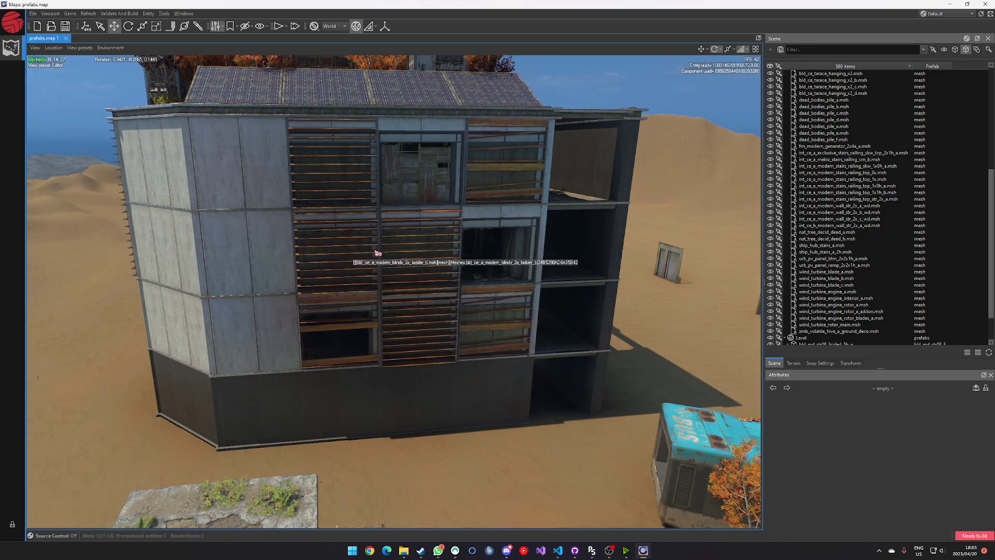
right_click_drag(413, 255, 416, 376)
Step: Compare the vegetation on the orange and green buses side by side in the viewport
key("d")
key("w")
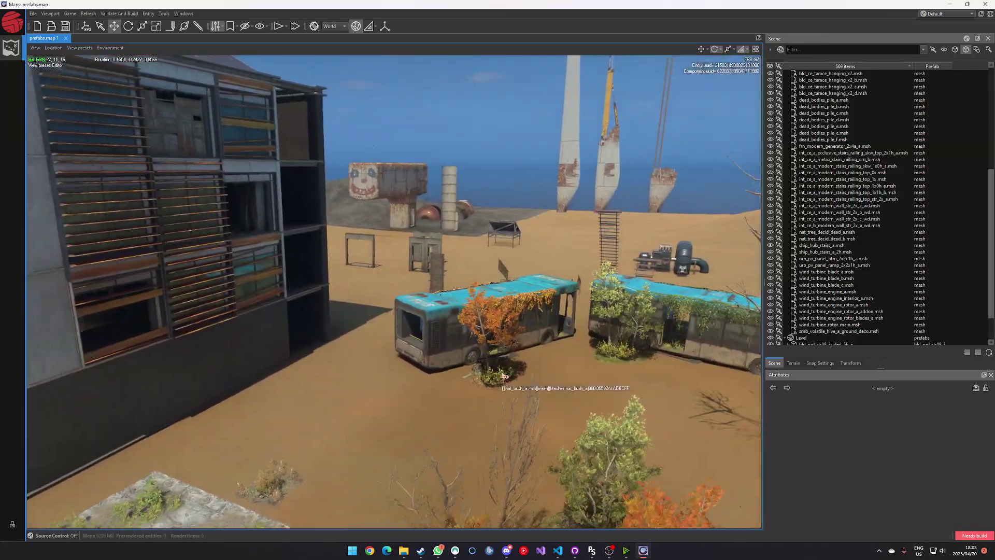
key("d")
right_click_drag(514, 375, 507, 369)
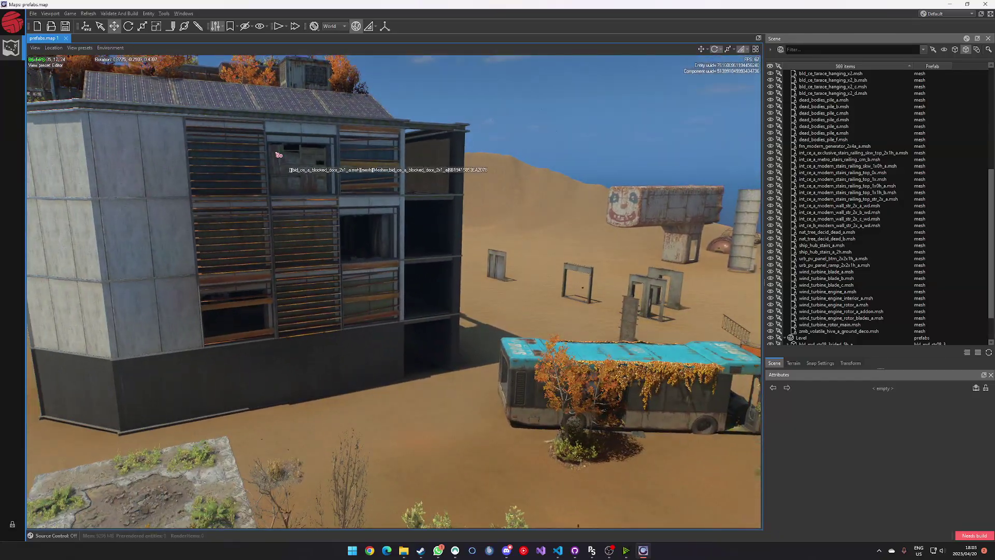
right_click_drag(278, 154, 468, 425)
key("d")
key("w")
key("s")
key("s")
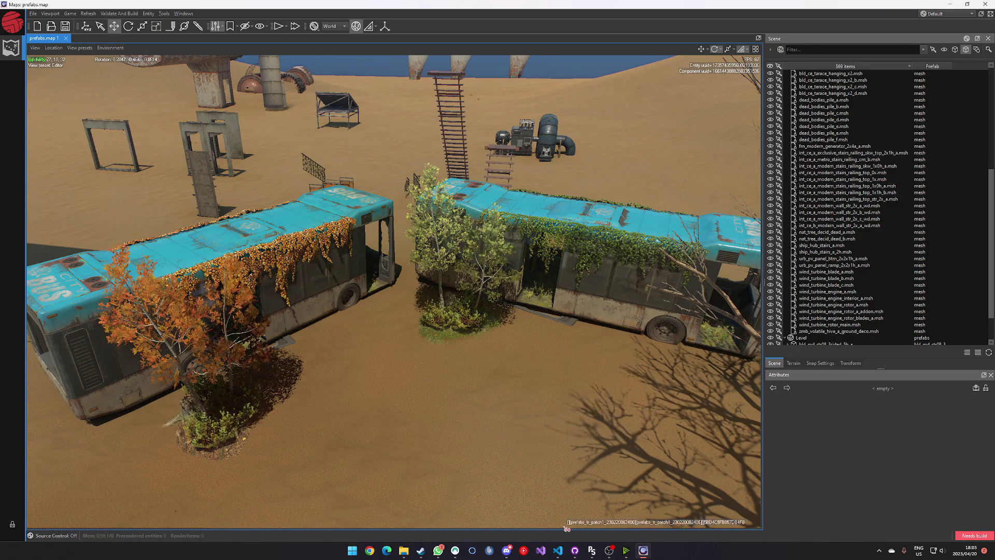
Step: Bring up RS.Prefab.Editor briefly and return to the map editor
left_click(592, 551)
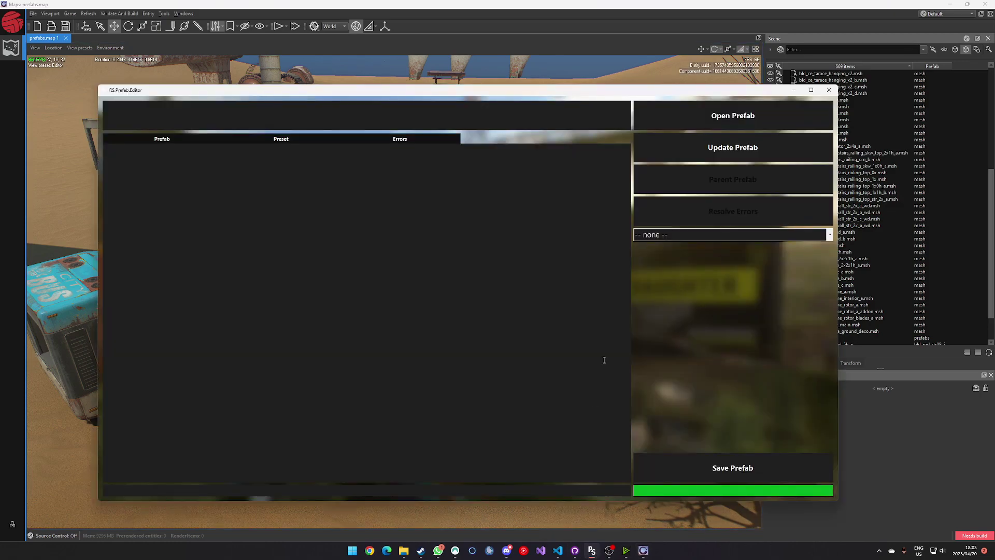
left_click(793, 90)
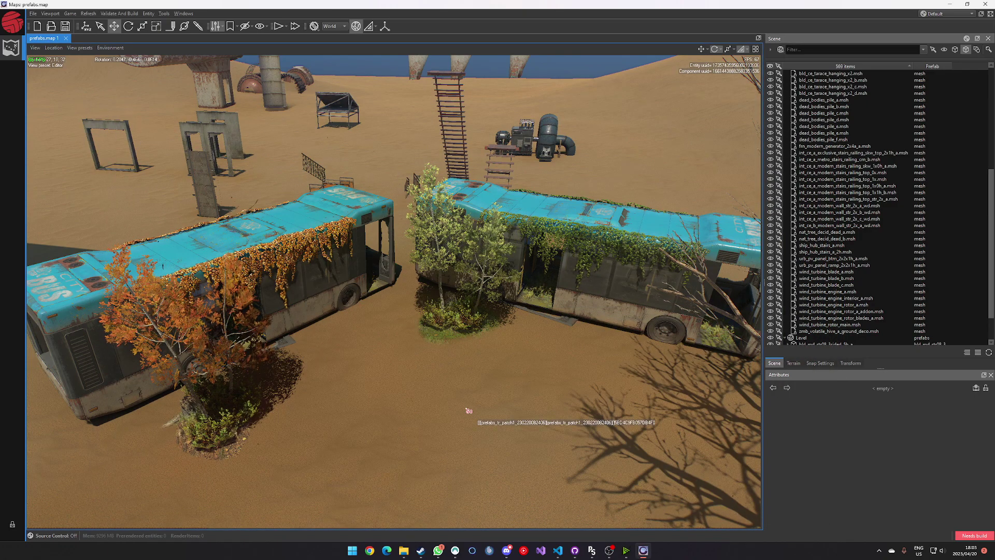